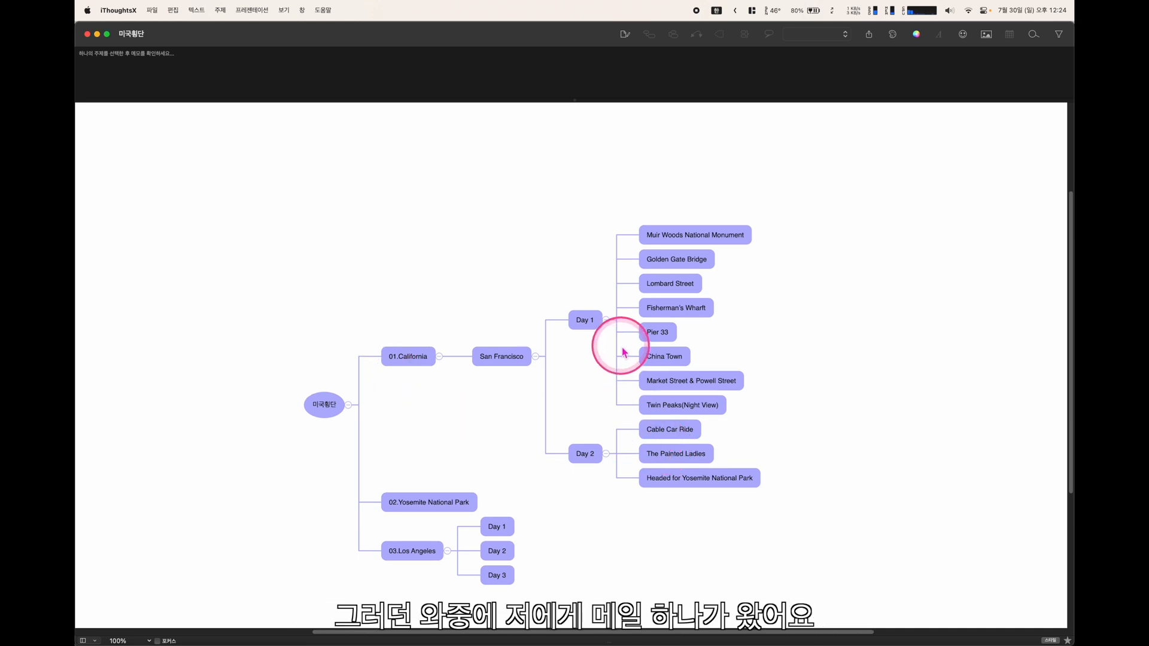
scroll(438, 344, down, 5)
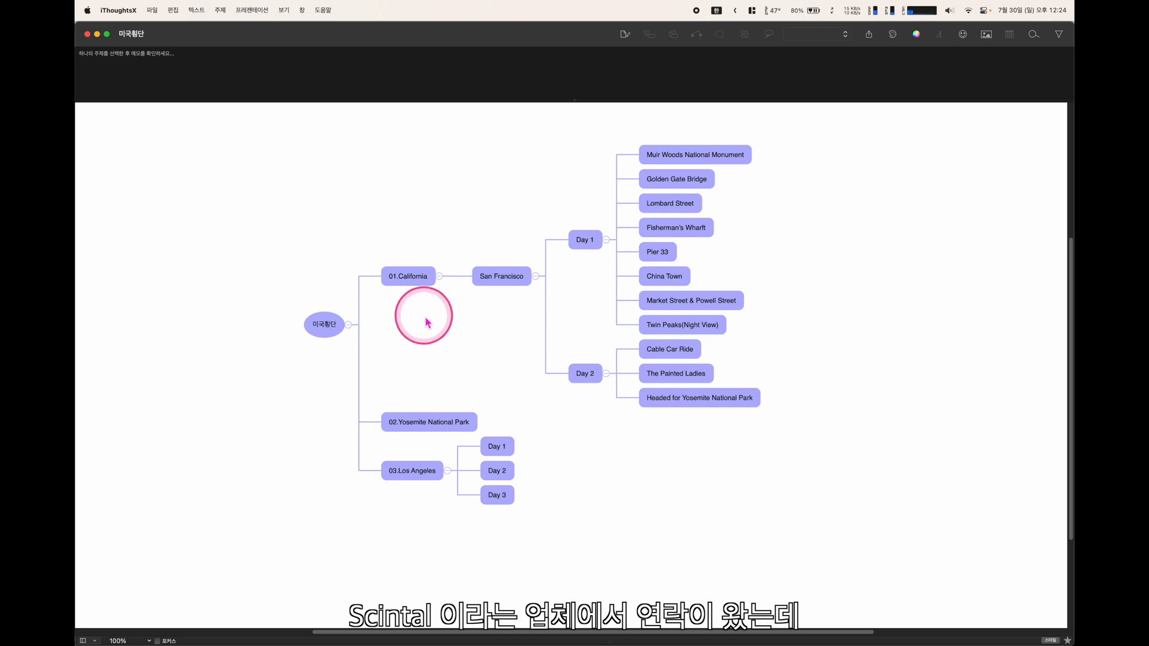
Switch from the iThoughtsX cross-country trip mind map to Safari using the Dock
mouse_move(476, 622)
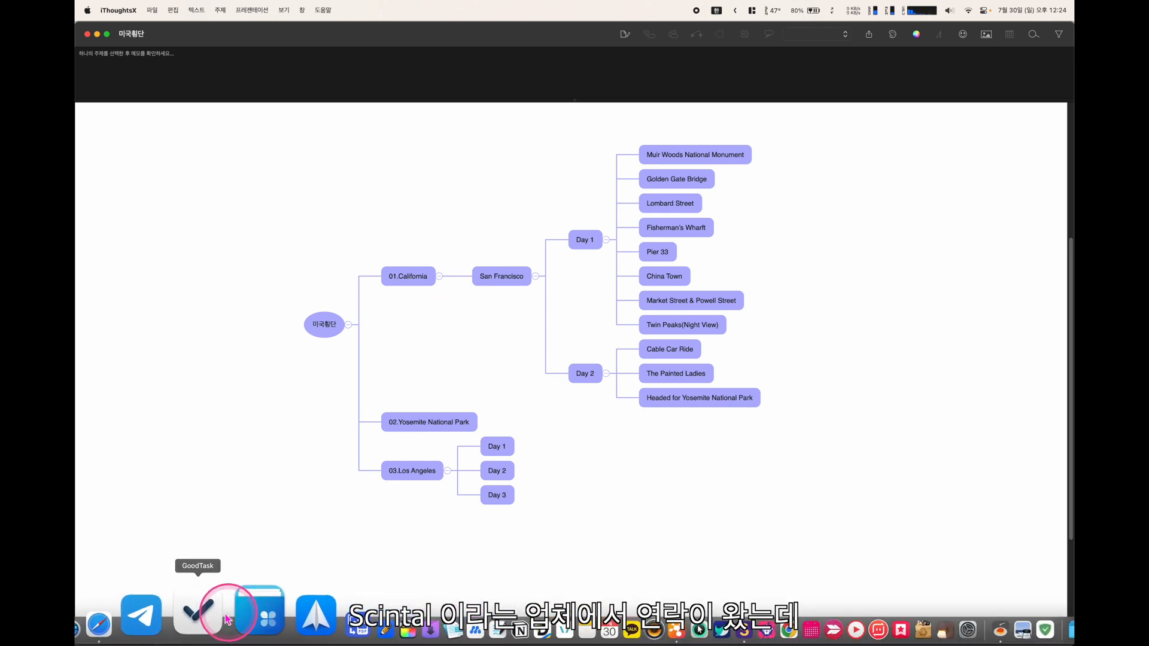
click(178, 613)
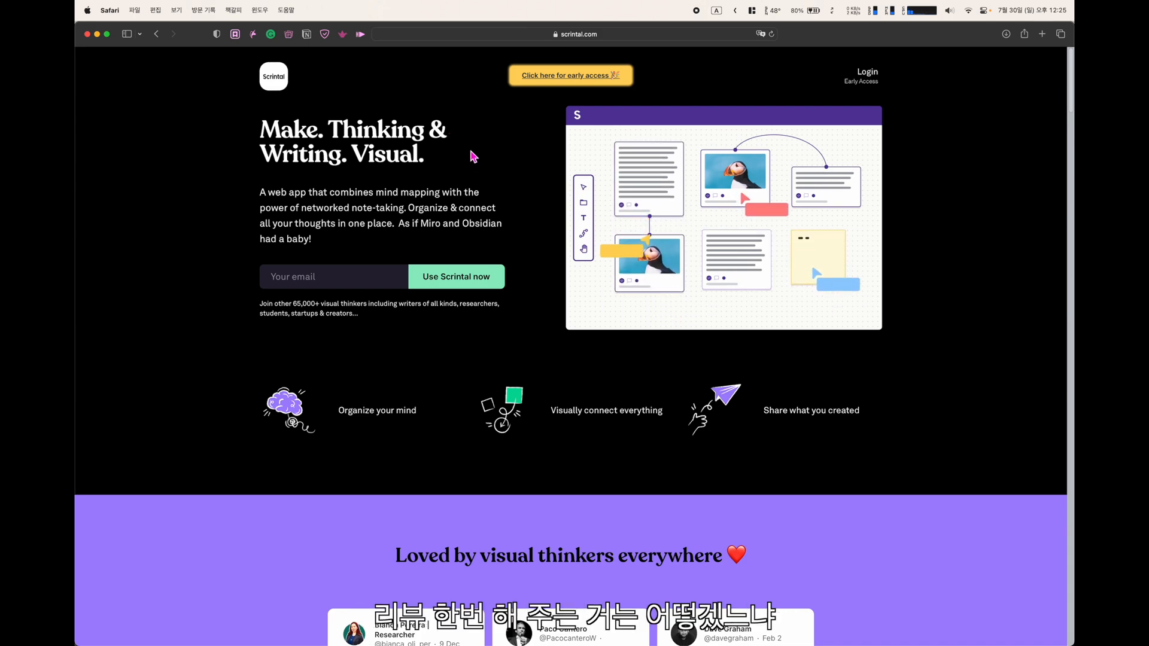
scroll(474, 328, down, 20)
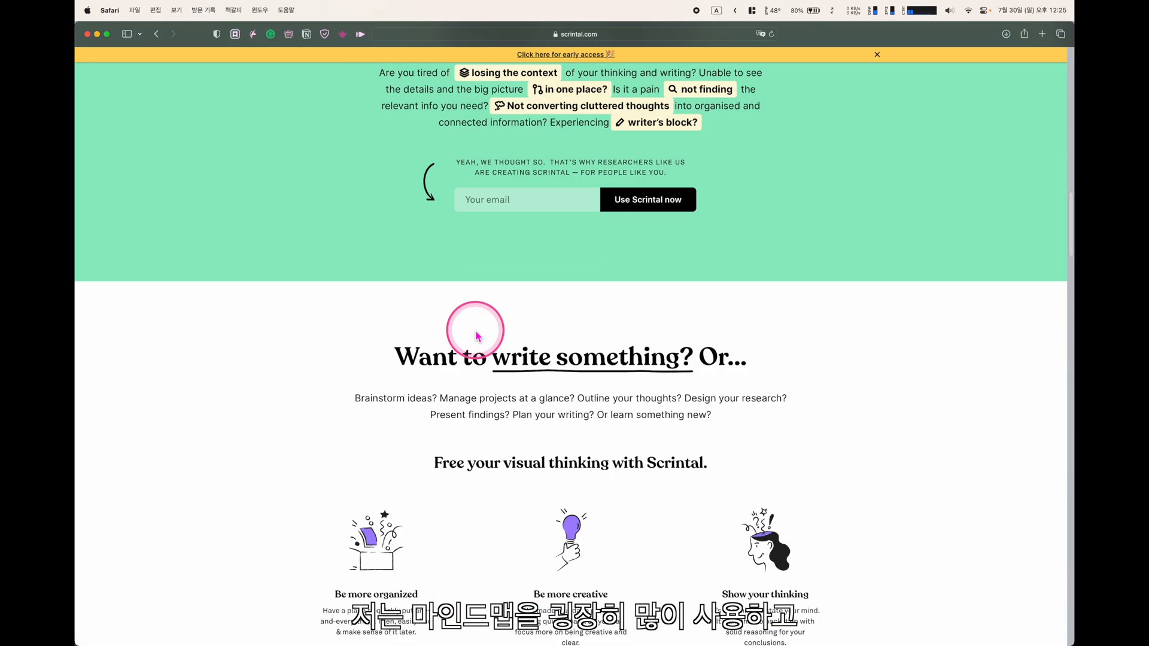
scroll(477, 336, down, 10)
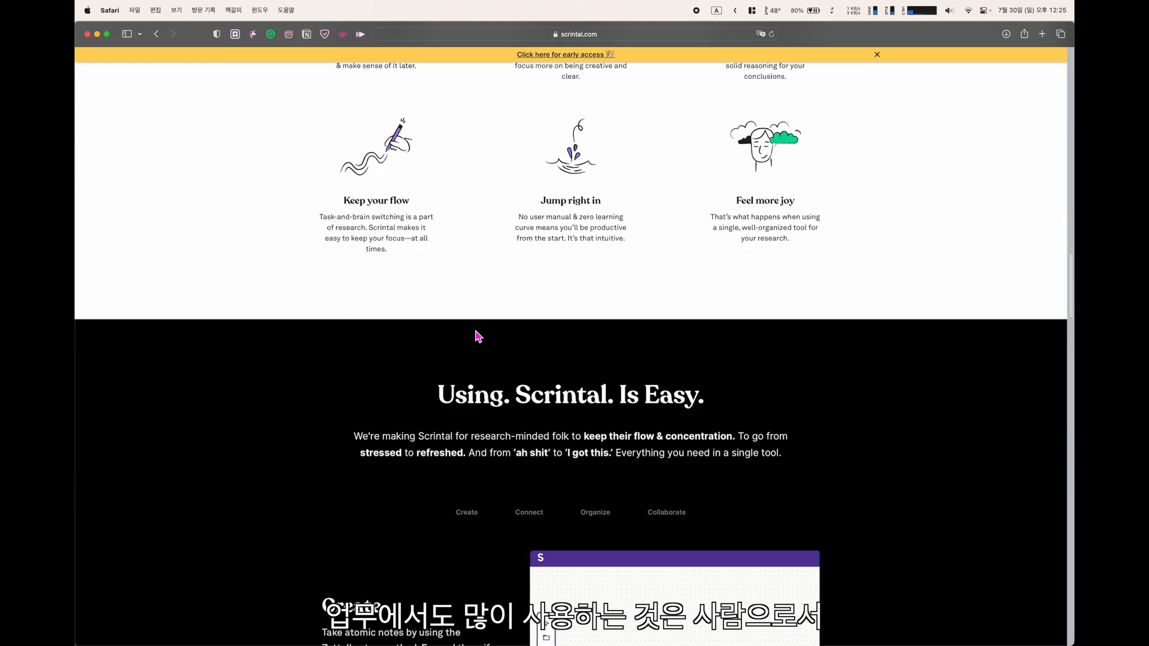
scroll(477, 336, down, 15)
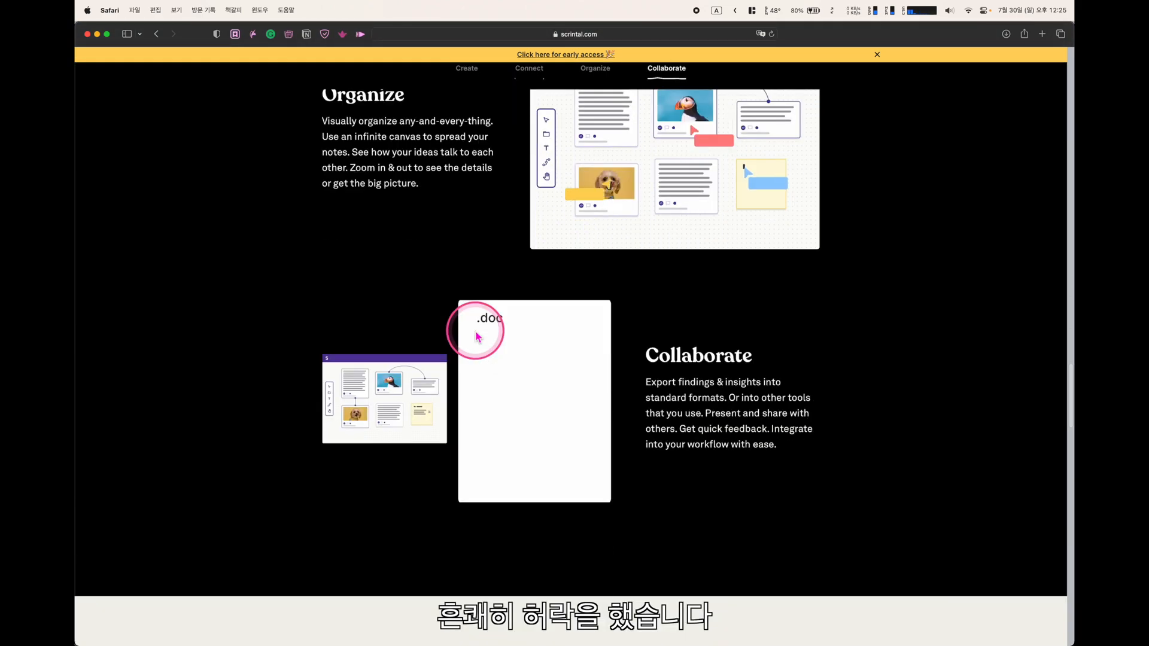
scroll(476, 332, down, 1)
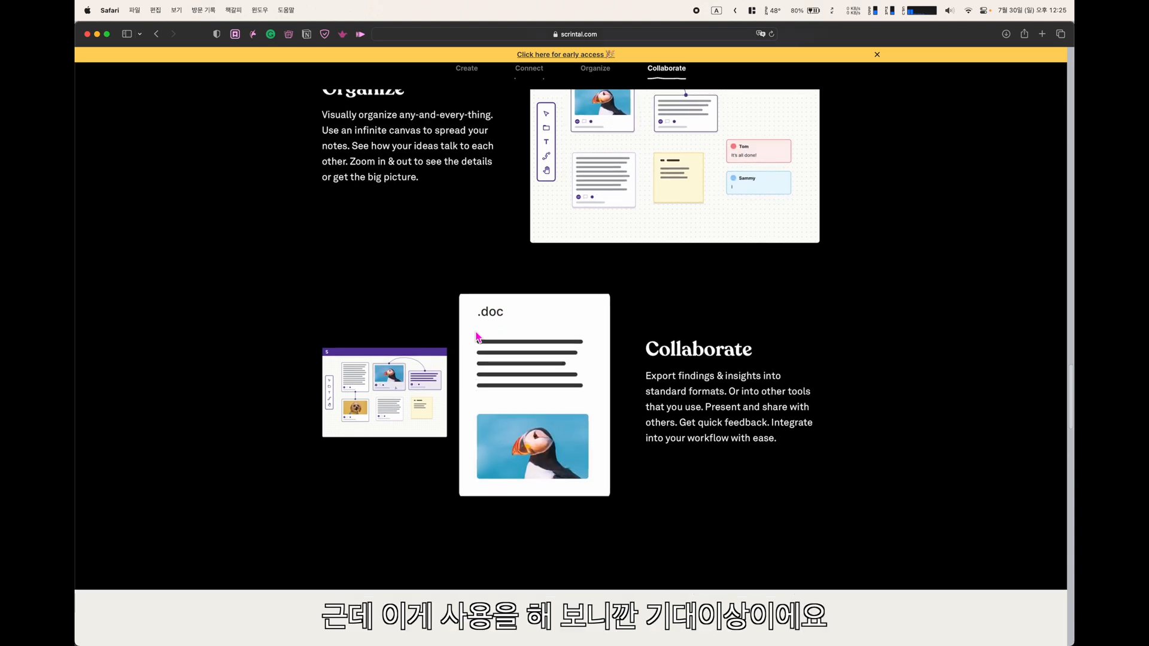
scroll(476, 337, down, 10)
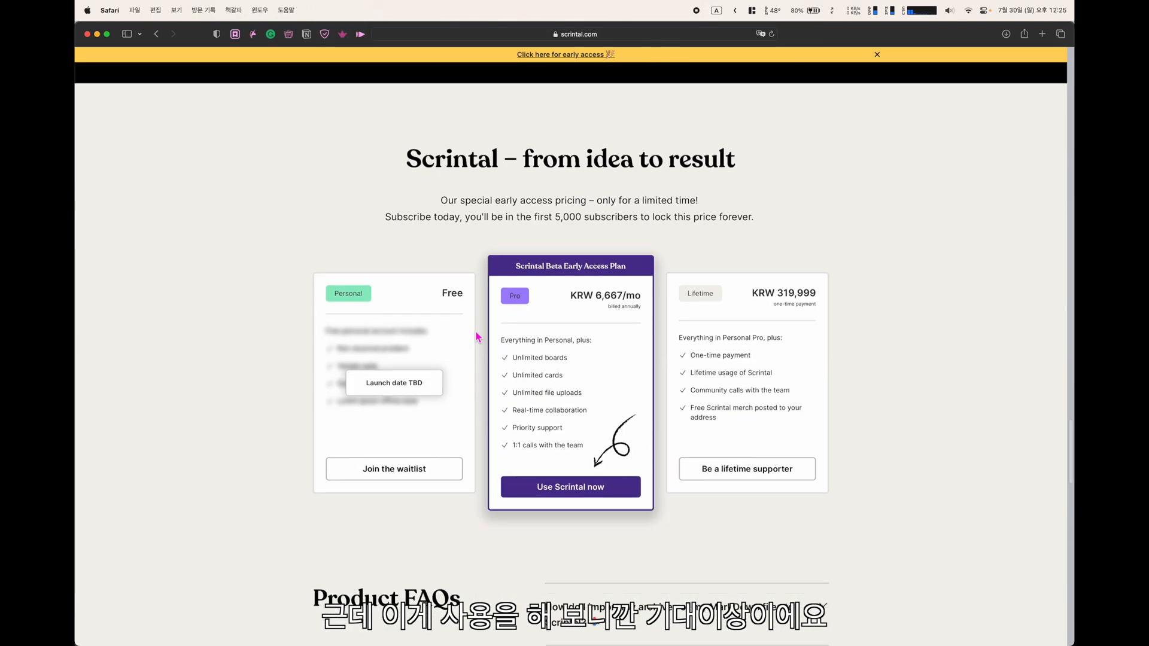
scroll(475, 331, down, 3)
scroll(475, 332, up, 4)
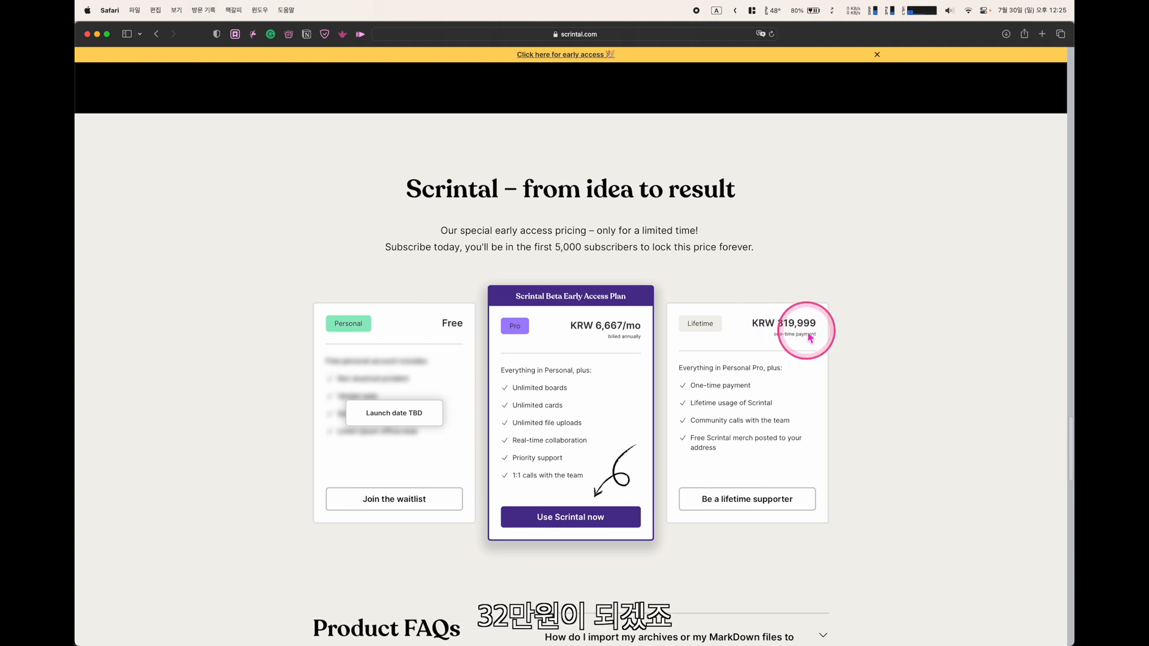
scroll(371, 368, down, 1)
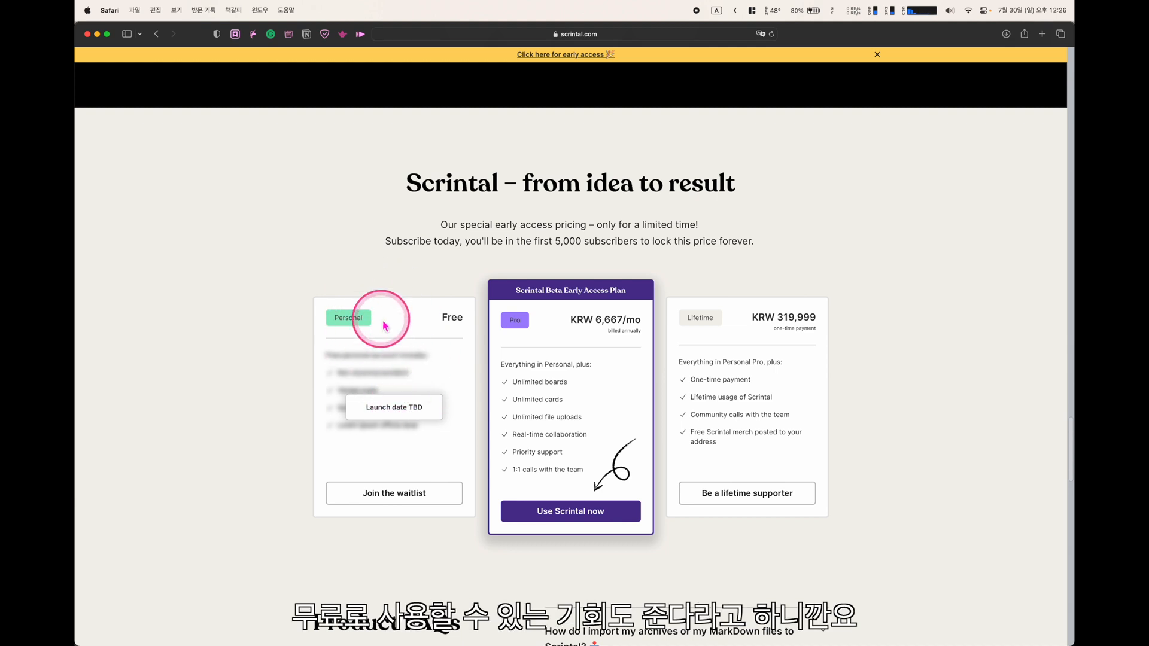
click(411, 500)
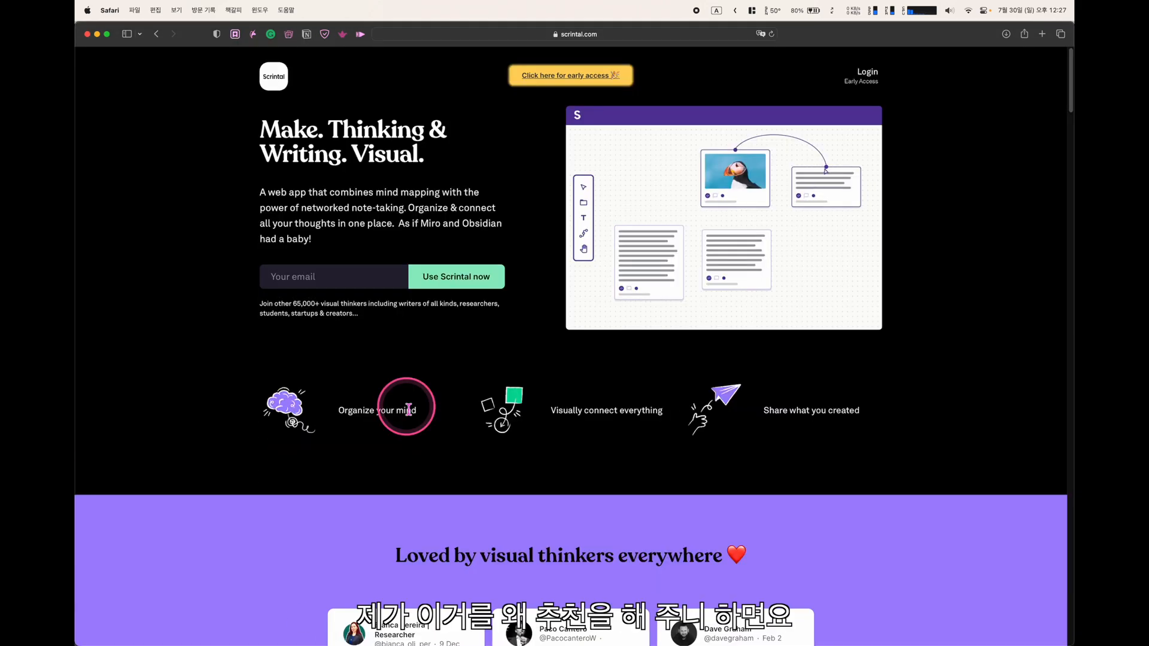
scroll(408, 409, down, 3)
scroll(408, 408, up, 3)
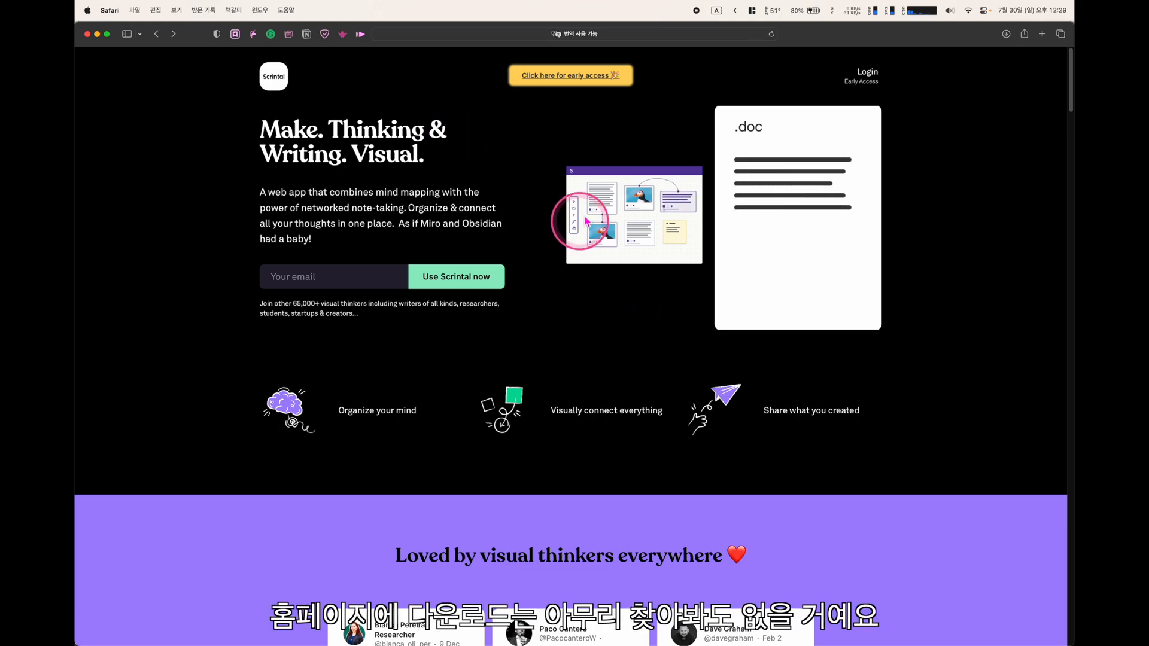
scroll(452, 311, down, 20)
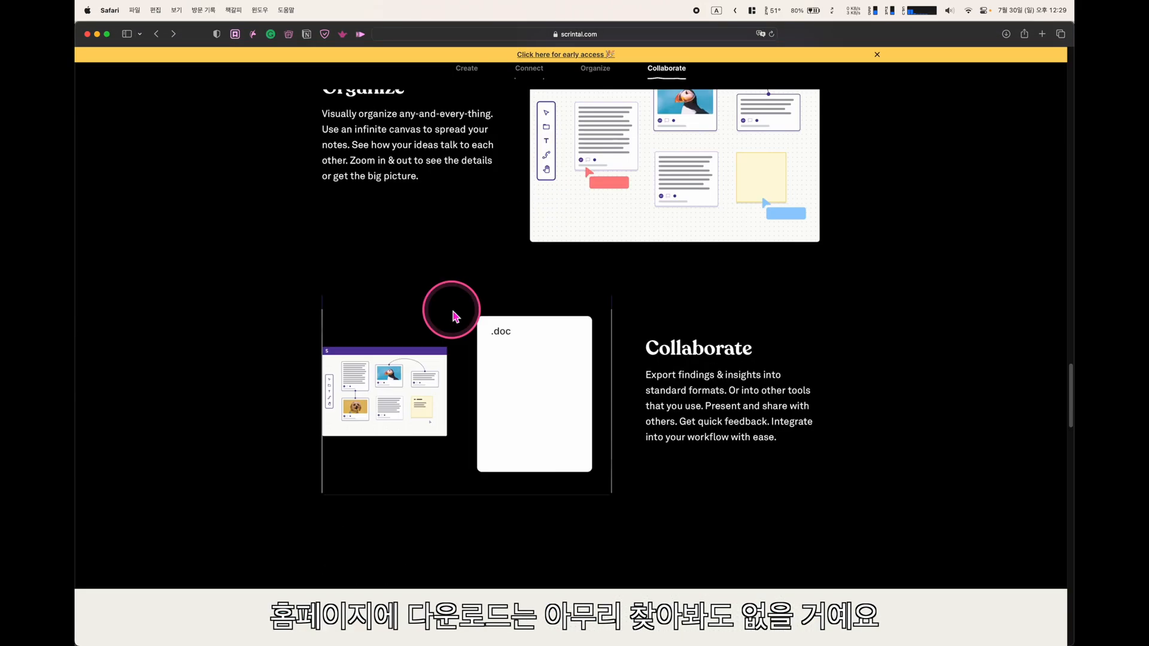
scroll(452, 311, up, 20)
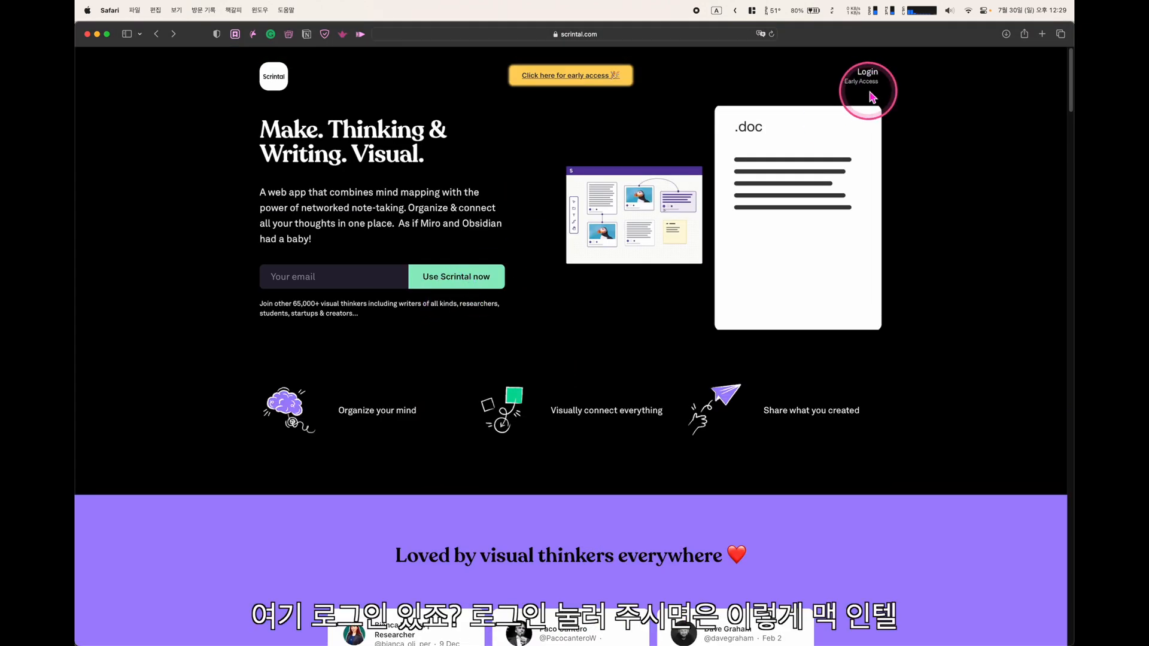
Request a Scrintal magic login link by submitting the account's e-mail address on the login page
click(872, 84)
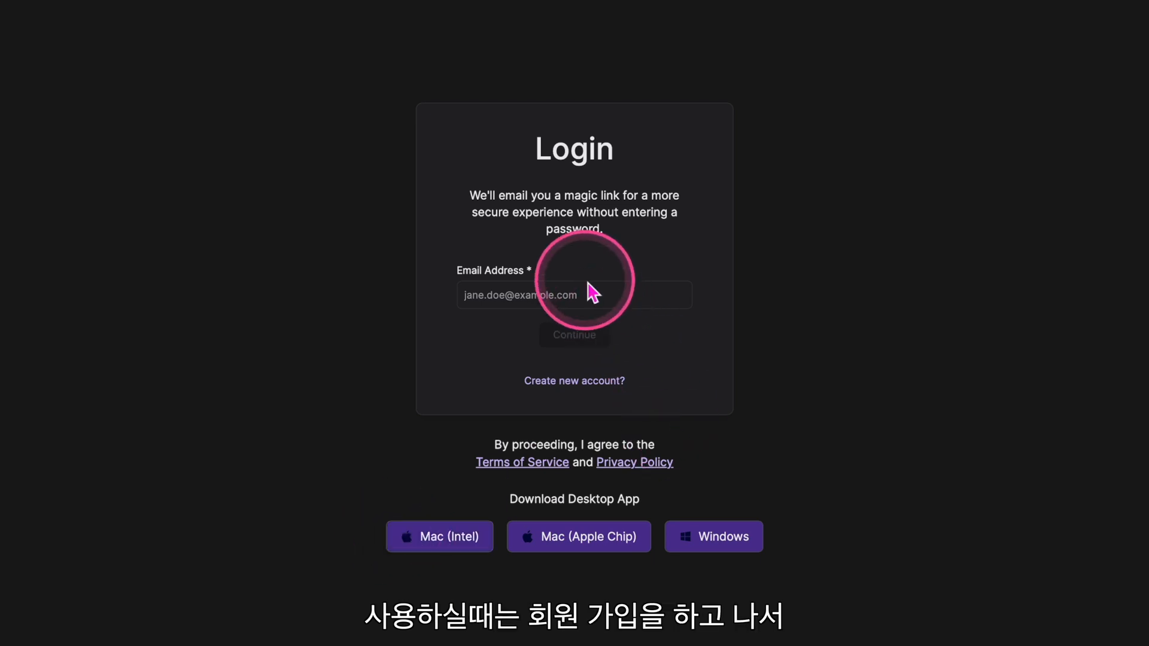
click(575, 297)
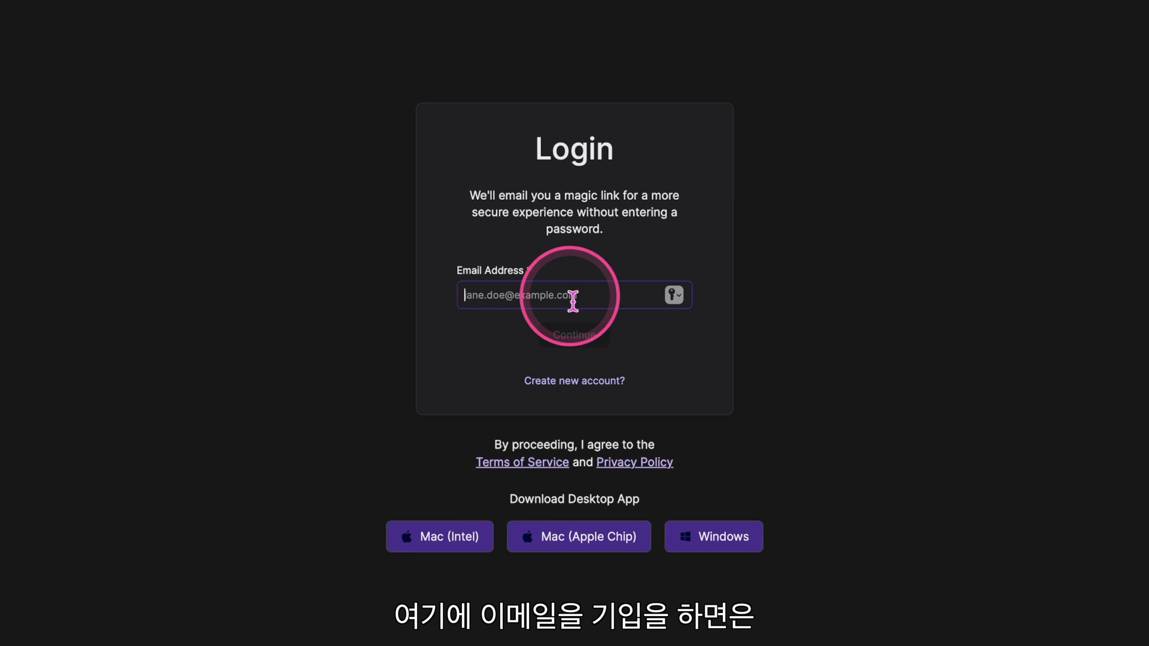
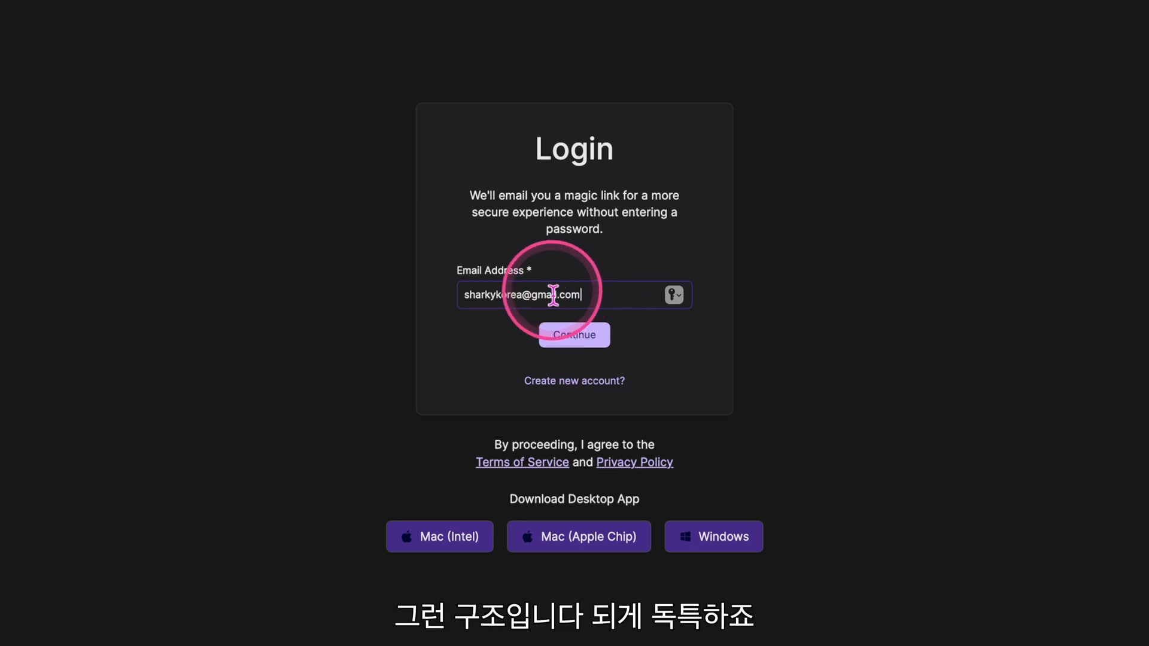
click(575, 335)
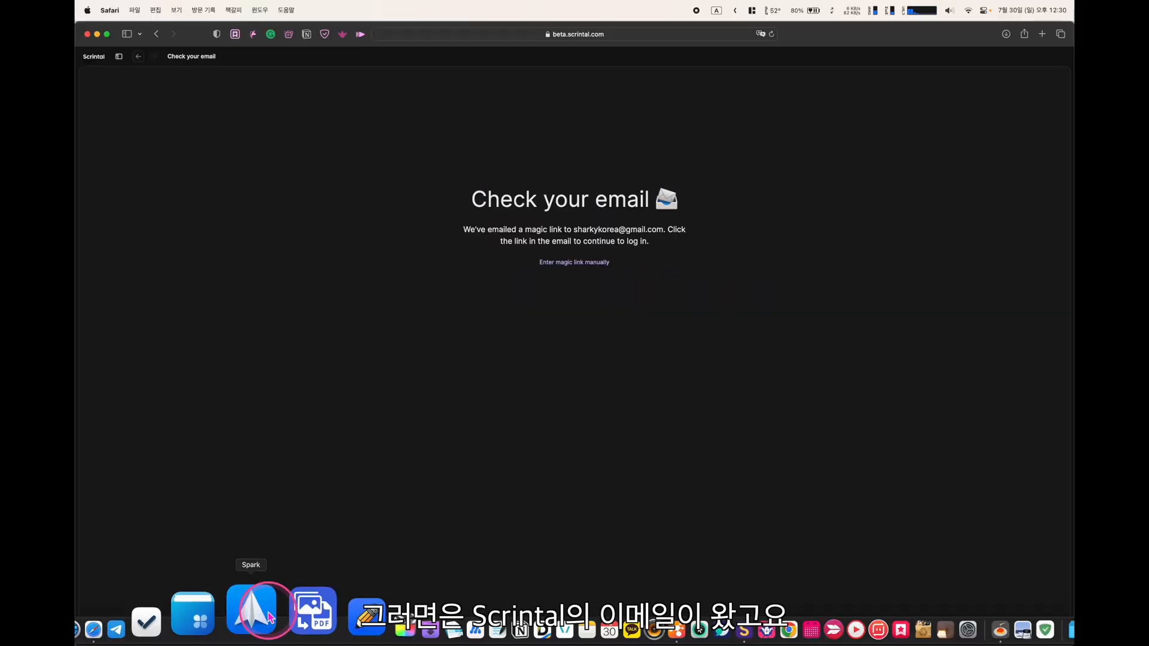
Follow the login link in Spark's Scrintal Log In e-mail, then return to the Scrintal app
click(258, 610)
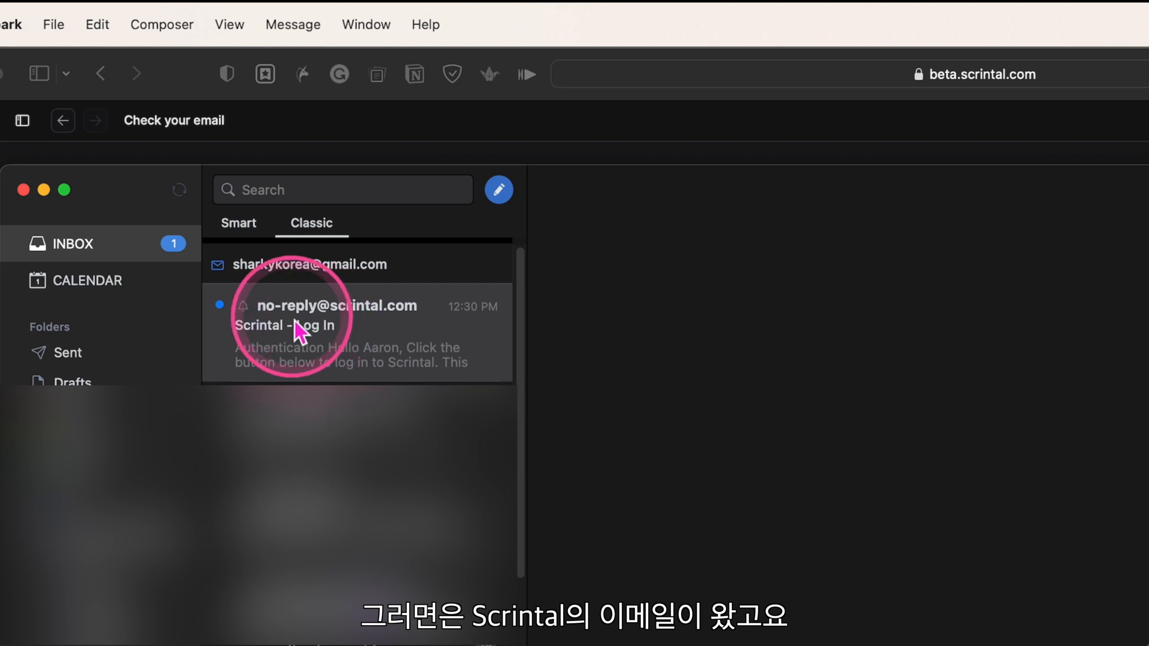
click(370, 333)
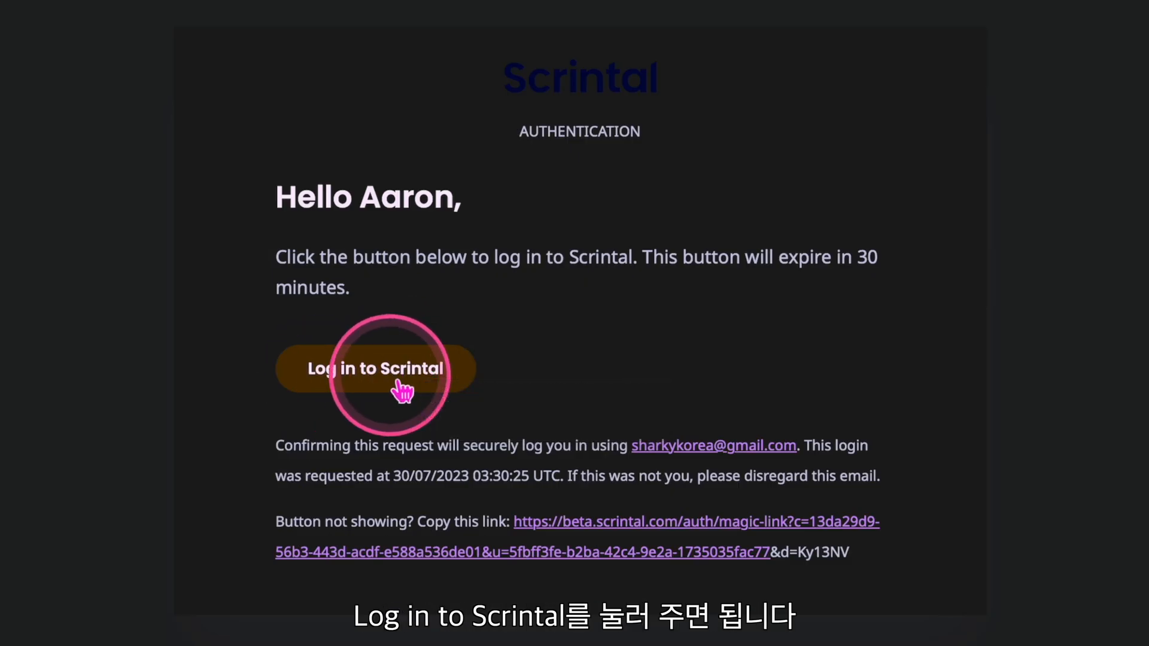
click(383, 383)
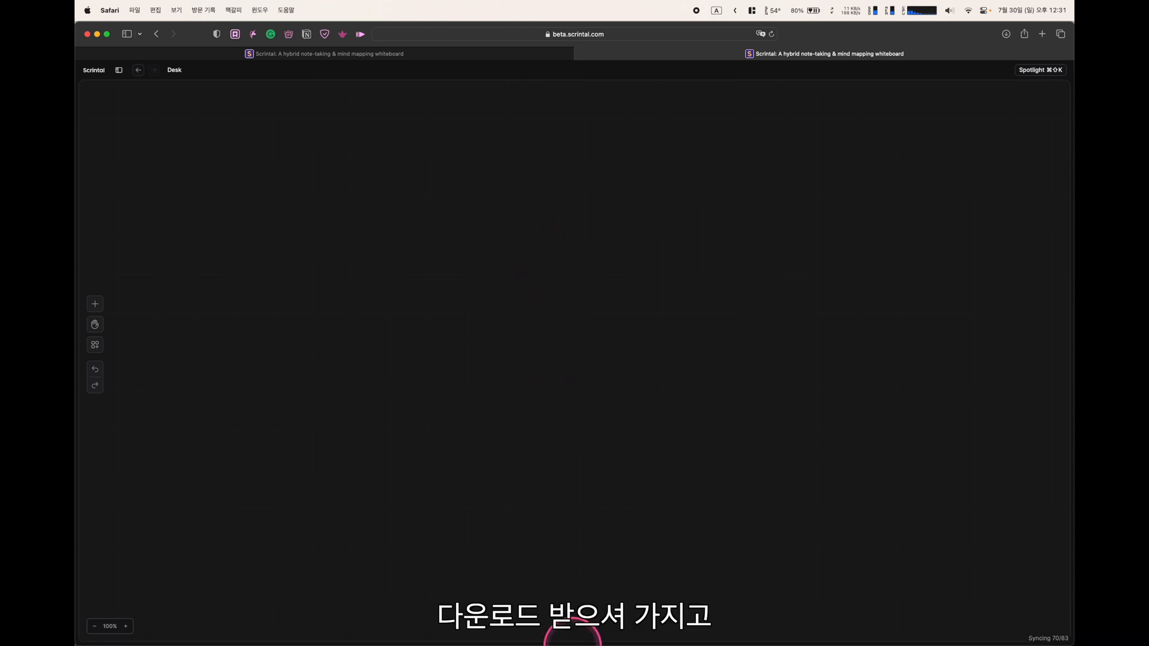
mouse_move(641, 638)
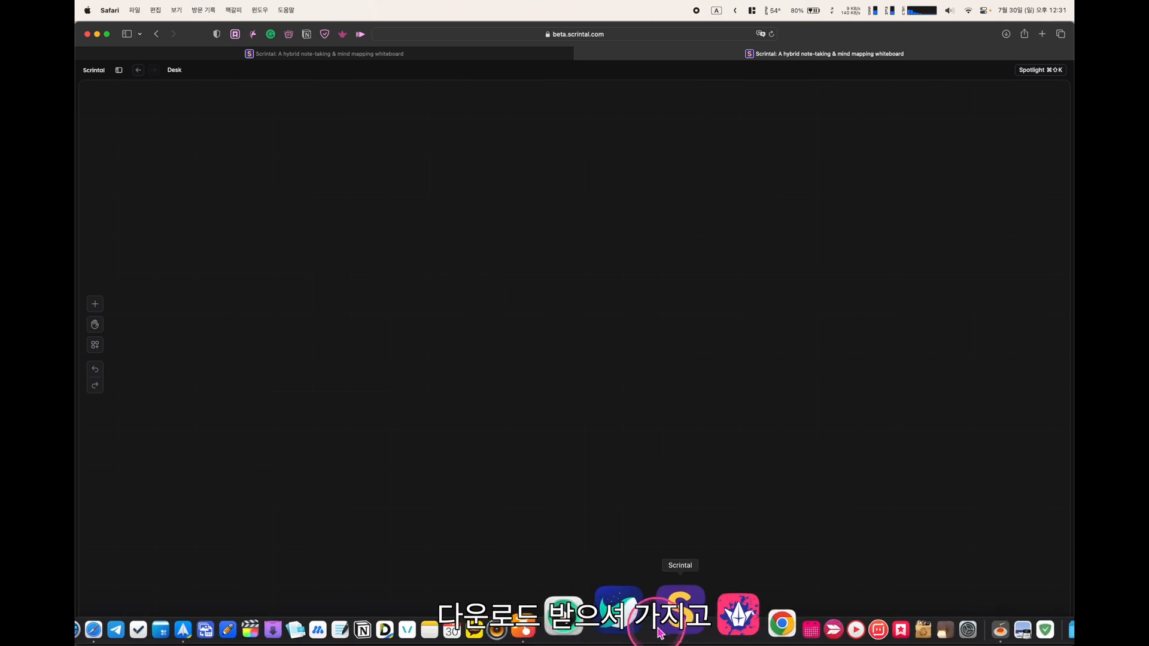
click(667, 621)
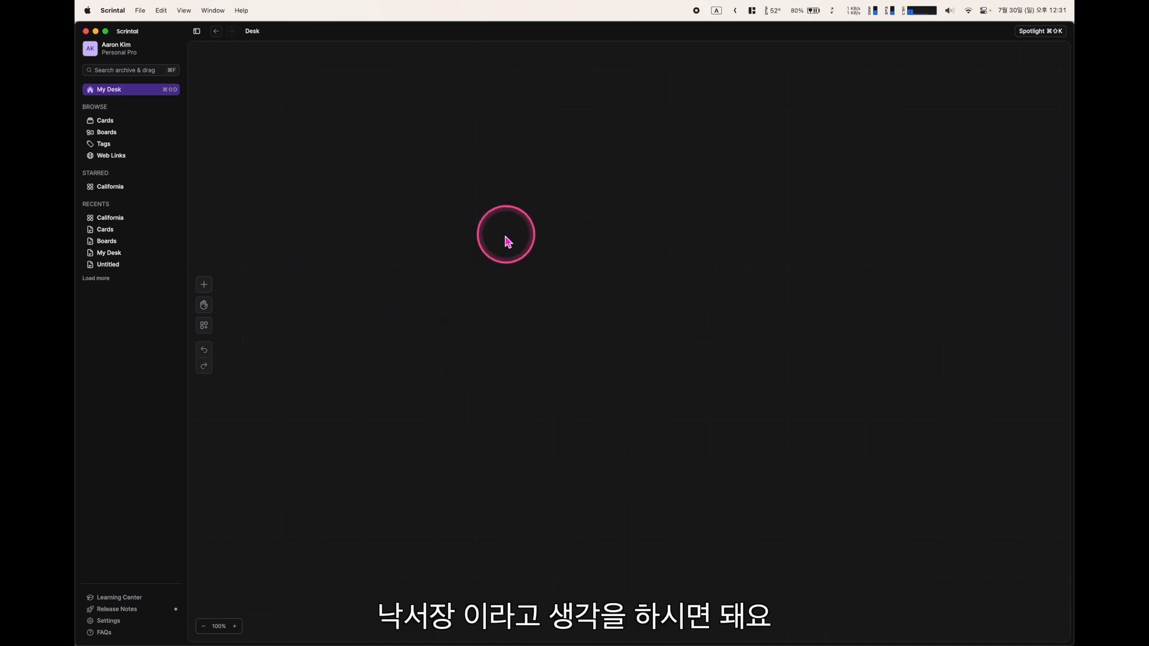
Bring up the creation context menu on the empty My Desk canvas
right_click(490, 257)
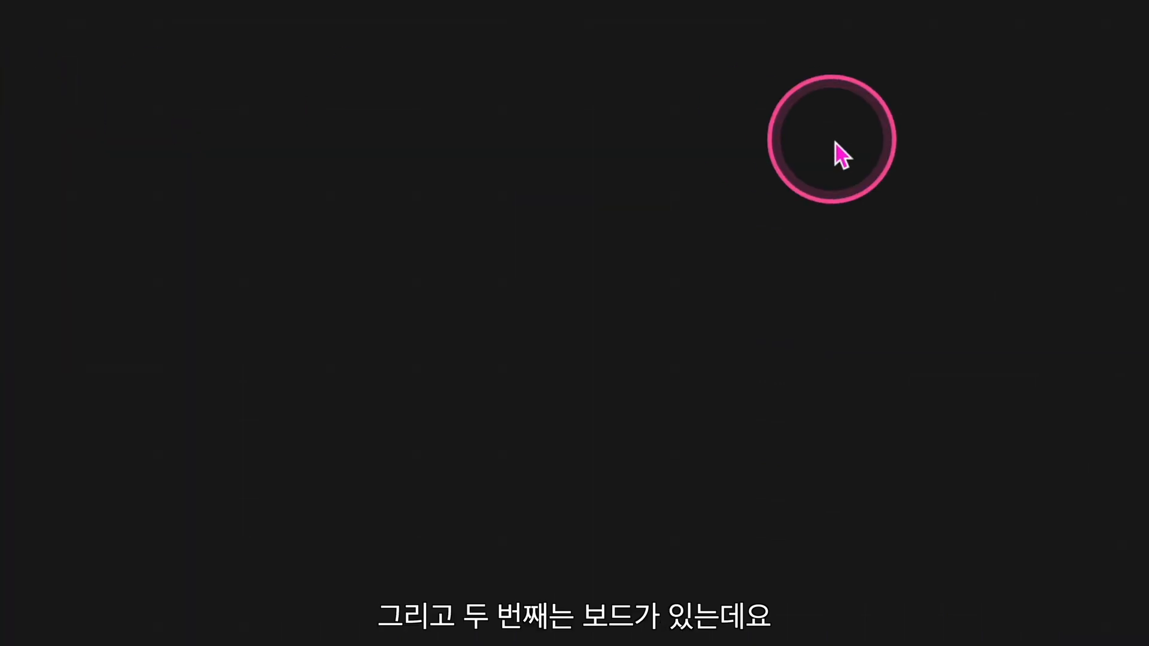
right_click(464, 206)
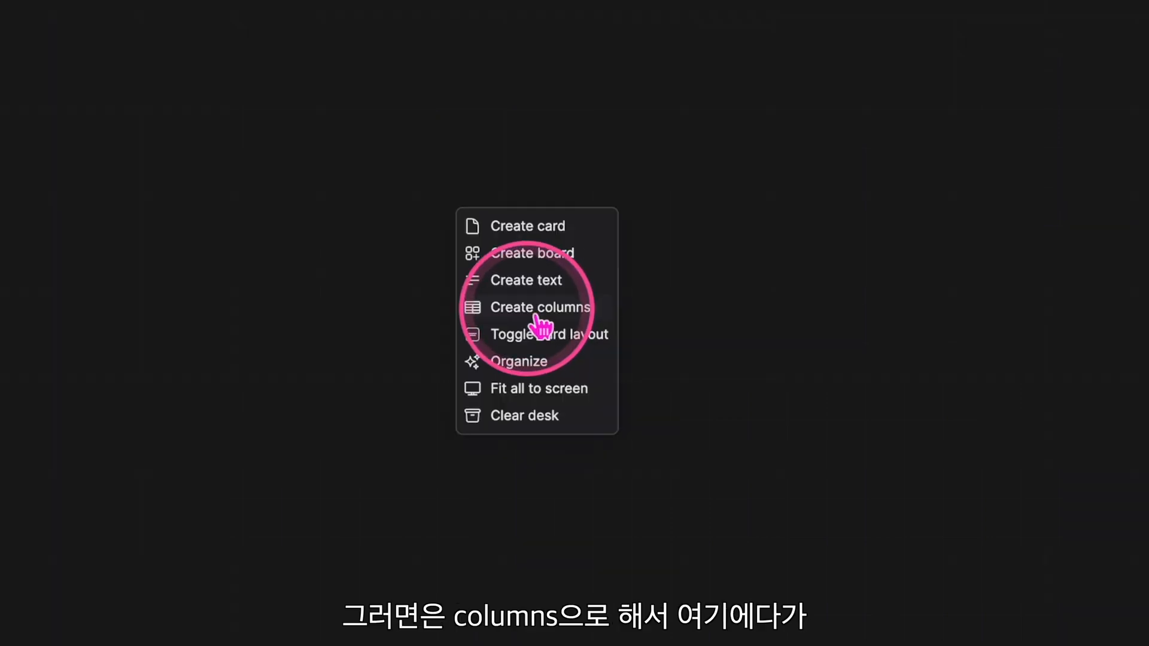
Create a column board with three columns titled My Desk, Boards and Cards
click(535, 313)
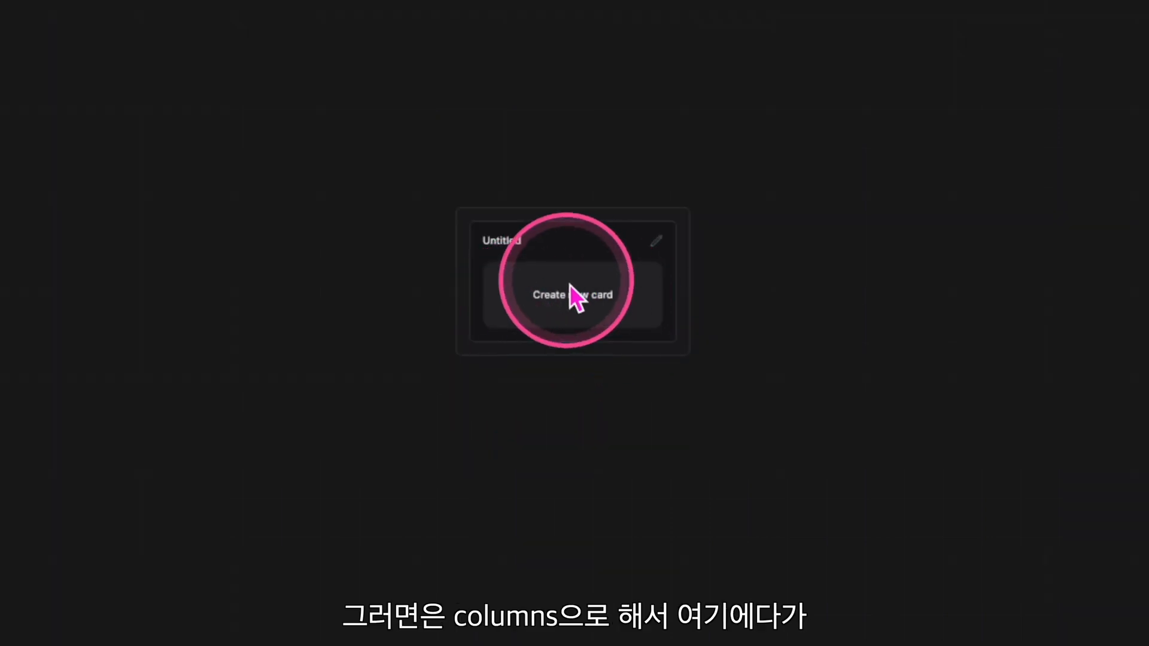
click(469, 281)
text(My Desk)
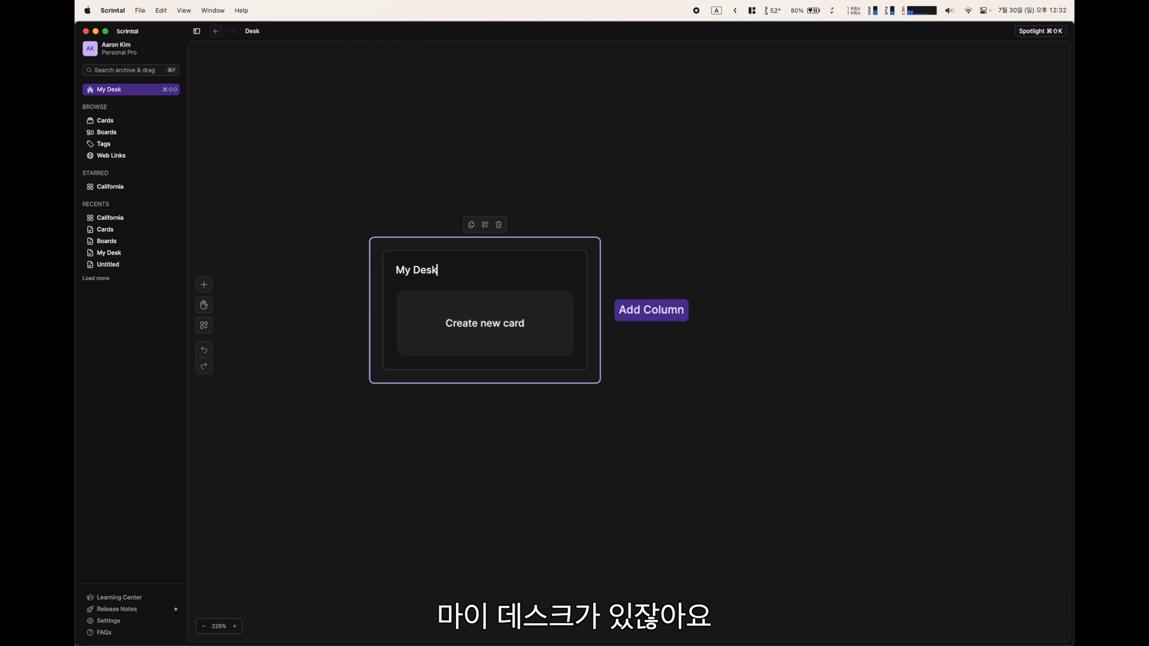
click(572, 442)
click(587, 300)
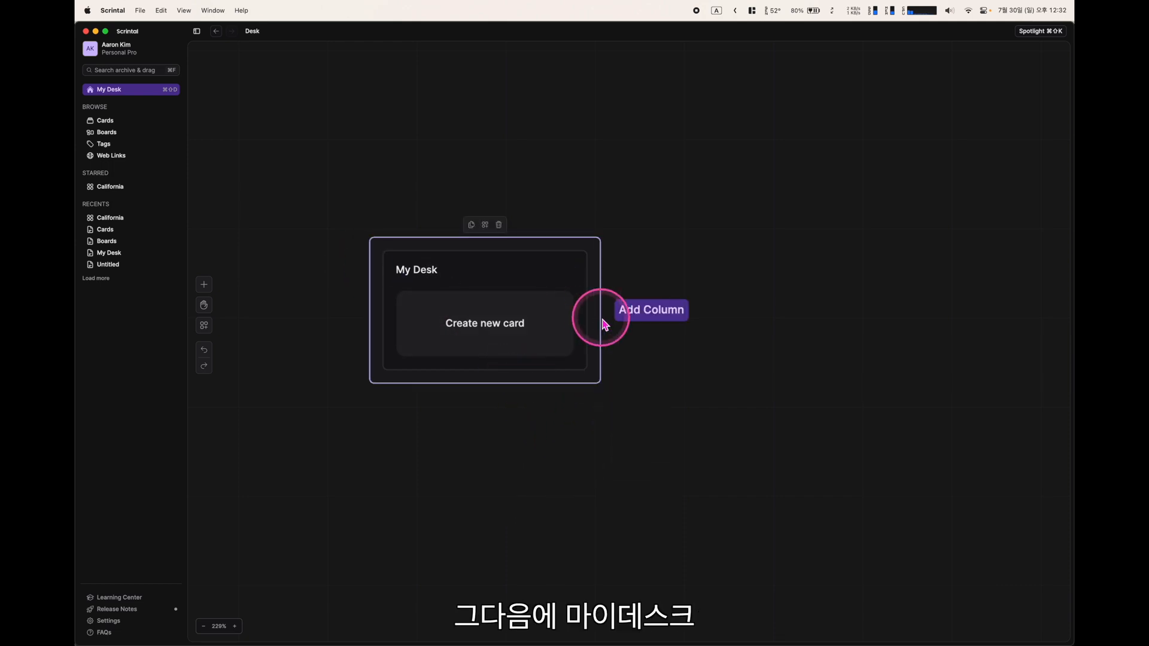
click(656, 312)
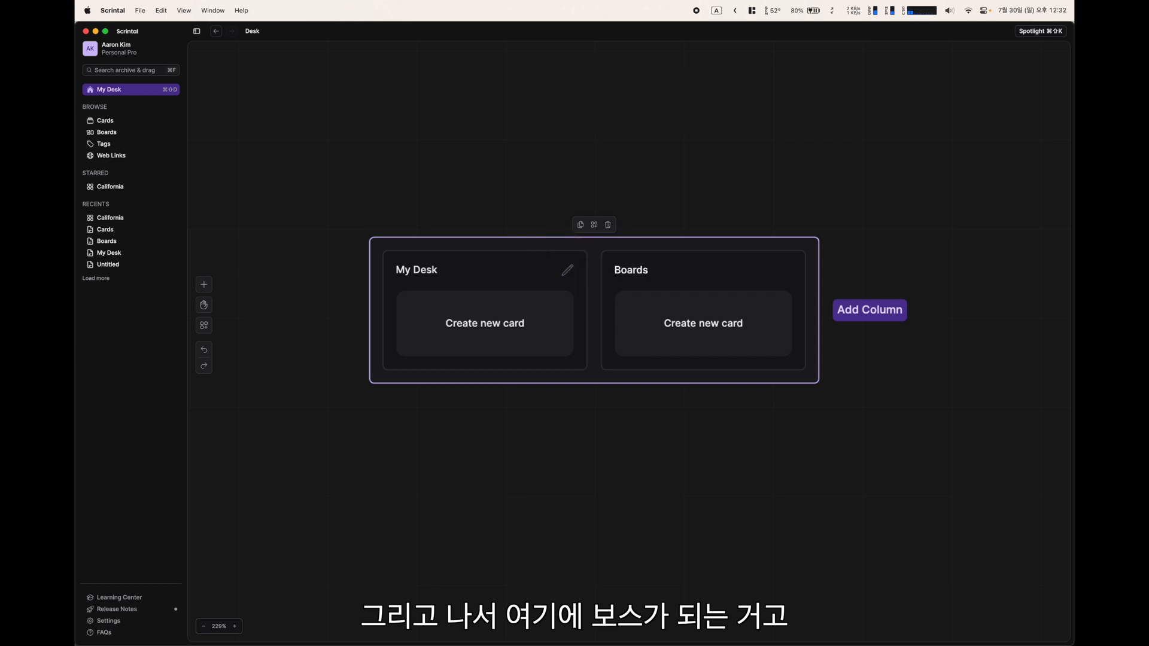
click(664, 455)
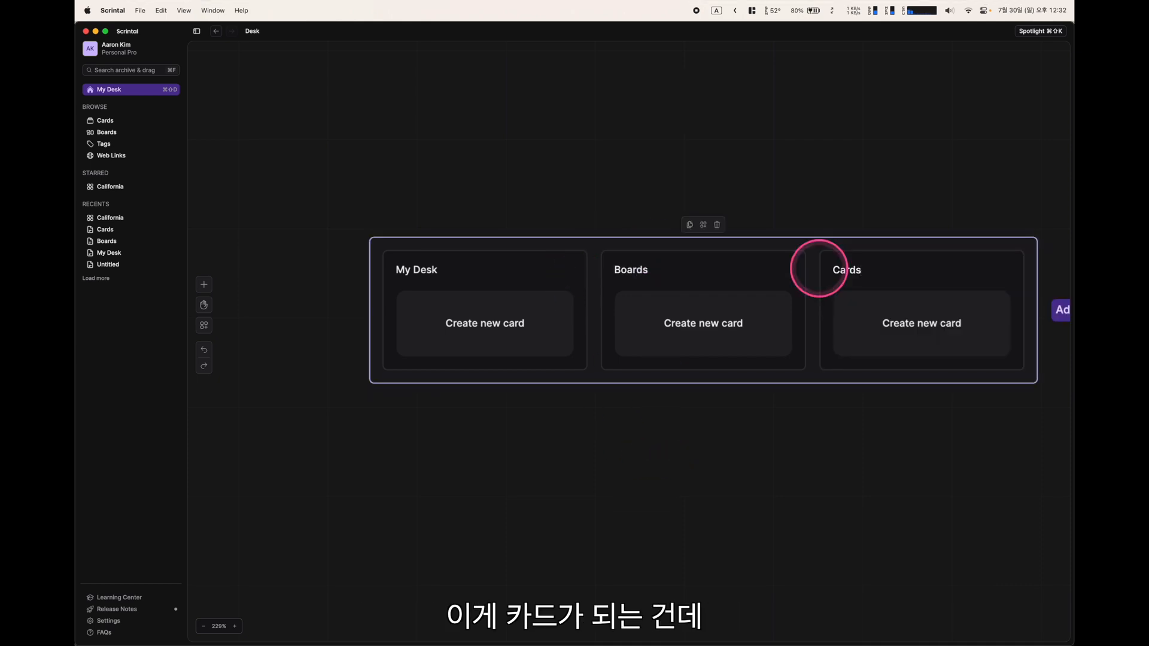
click(708, 510)
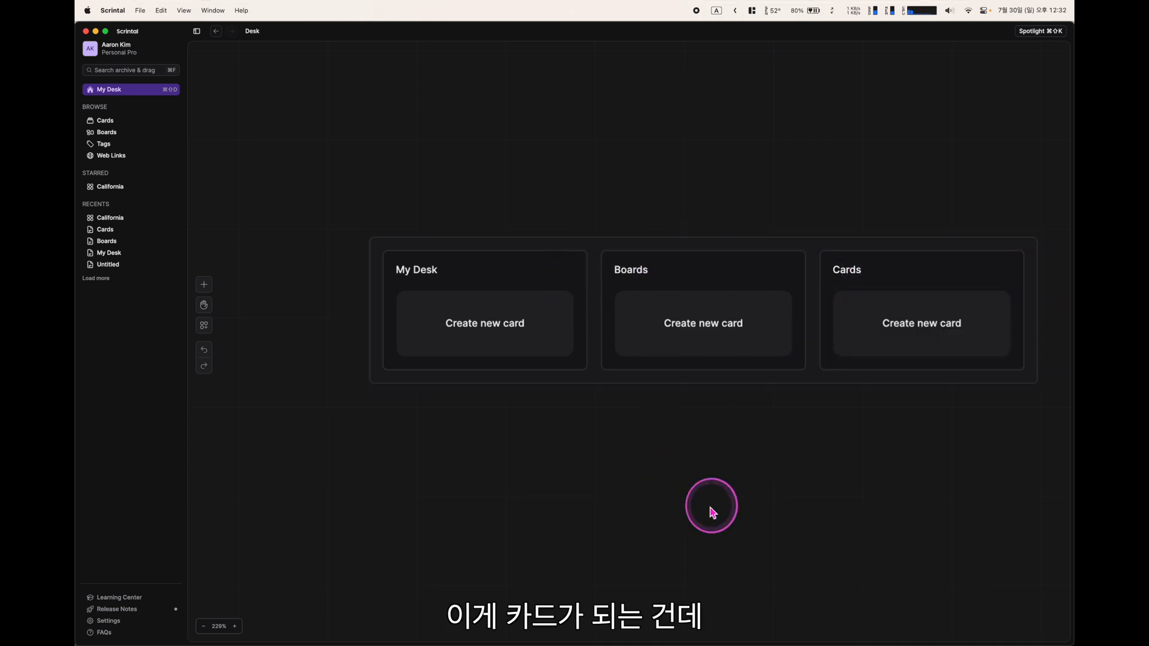
drag(751, 532, 682, 497)
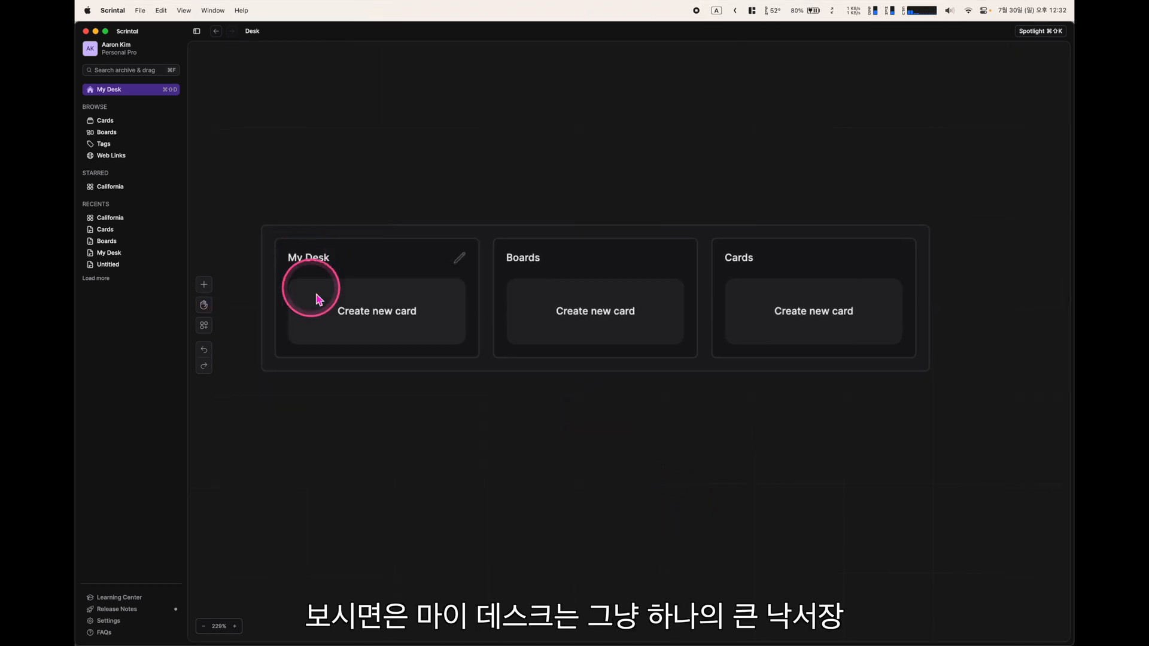
Add cards '큰 낙서장' under My Desk and '하나의 프로젝트' under Boards
click(345, 267)
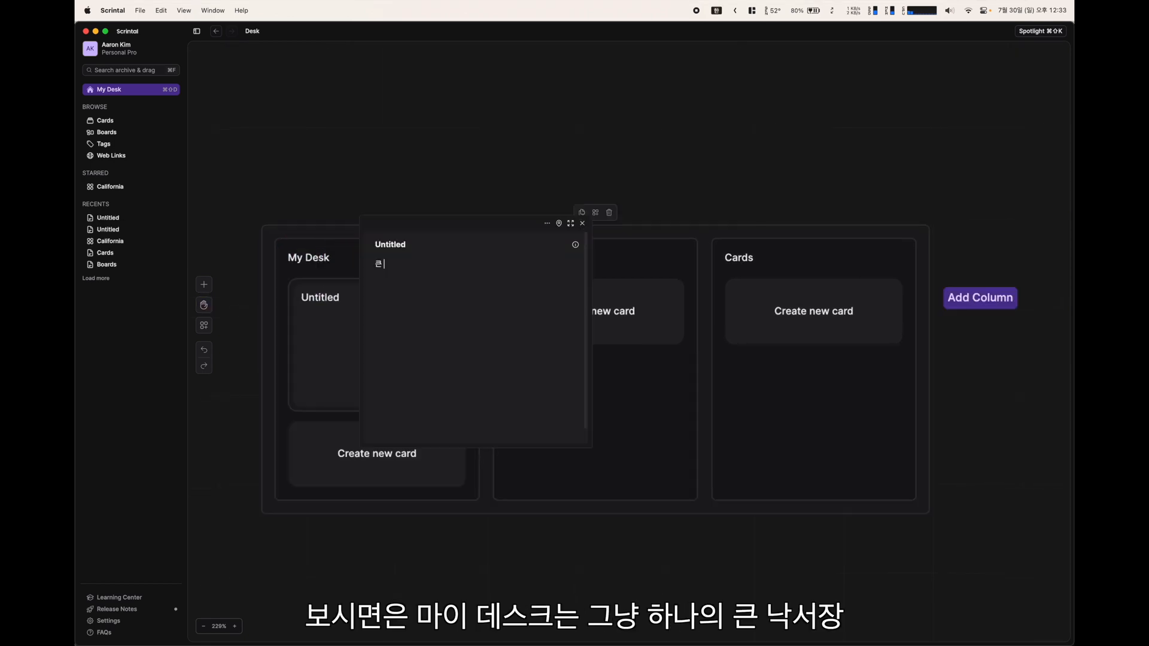
text(ㄴ)
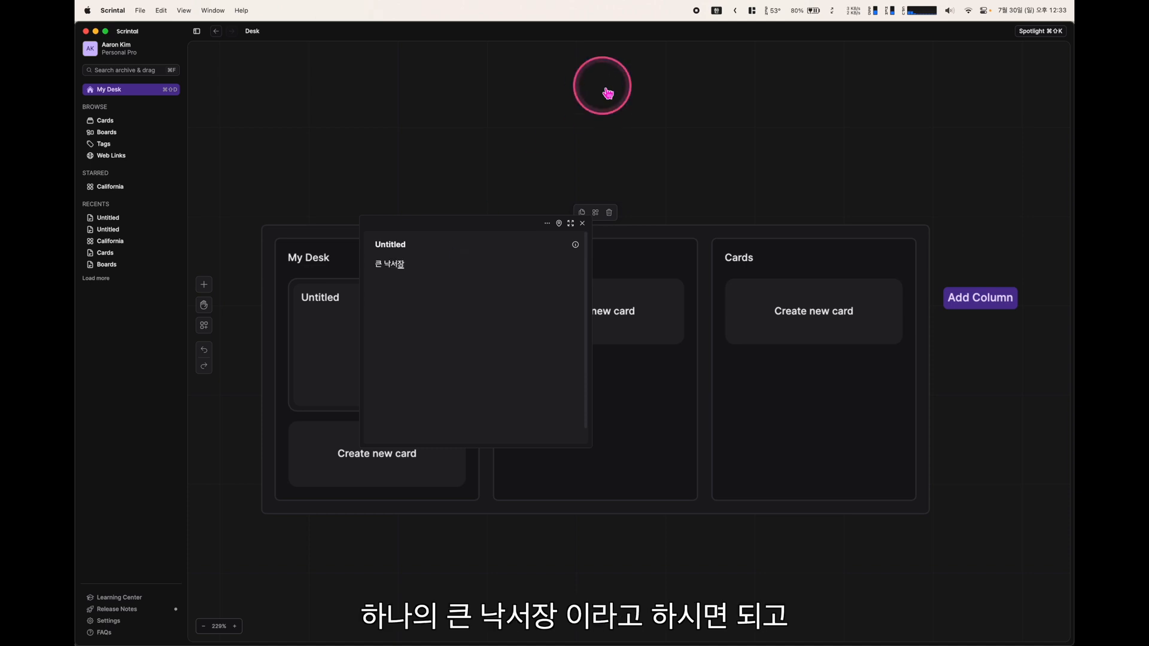
click(547, 120)
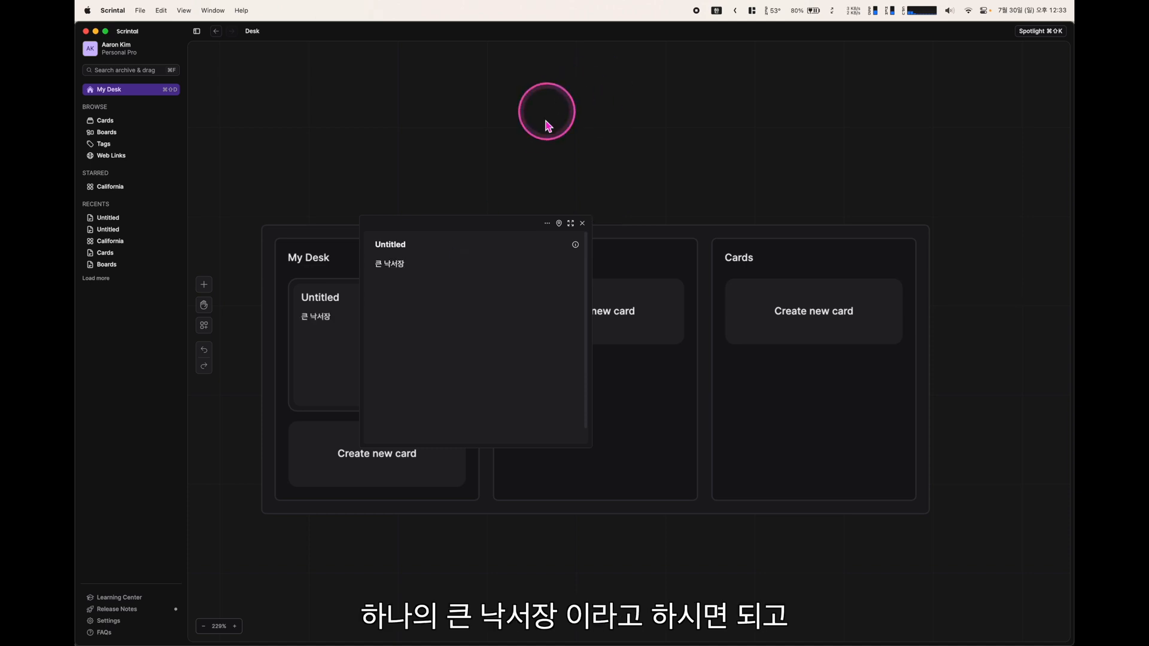
click(581, 224)
click(600, 317)
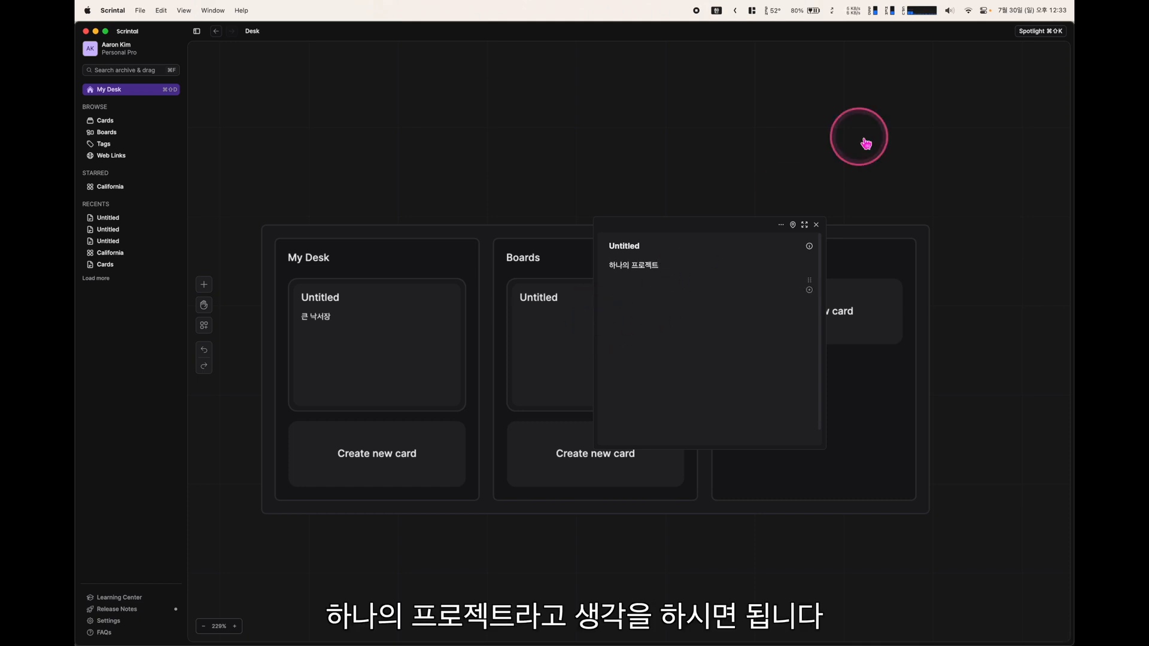
click(816, 225)
Add a '프로젝트 안에 들어가는 개별 페이지' card under Cards and zoom out
click(869, 281)
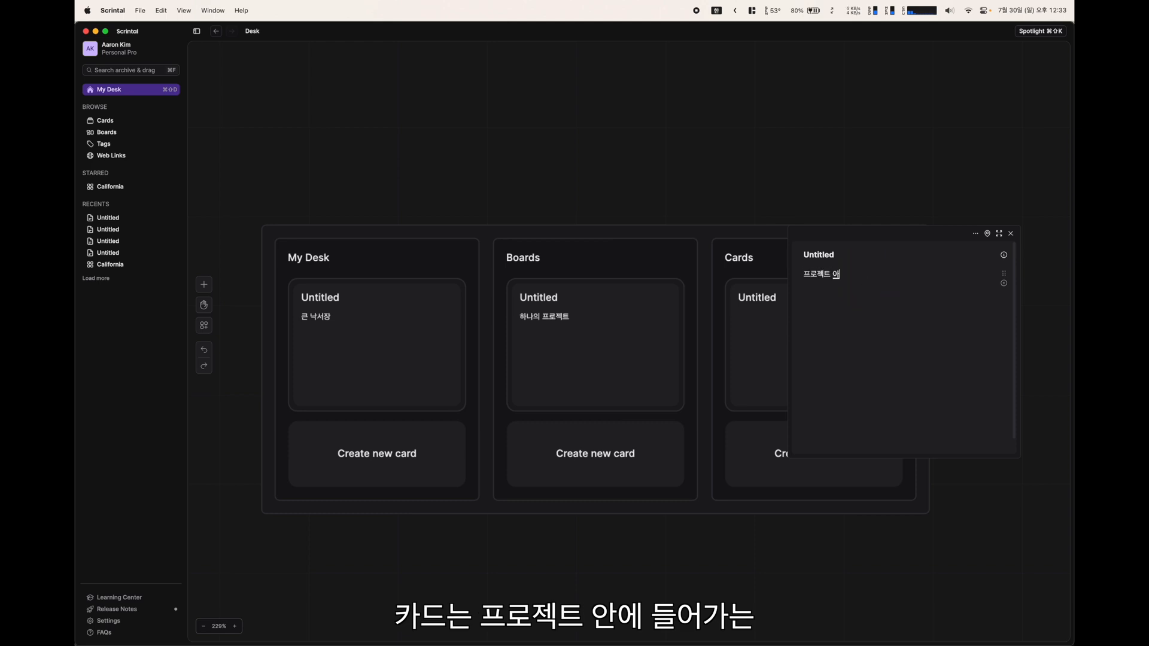
text(프로젝트 안에 들어가는 개별 페이지)
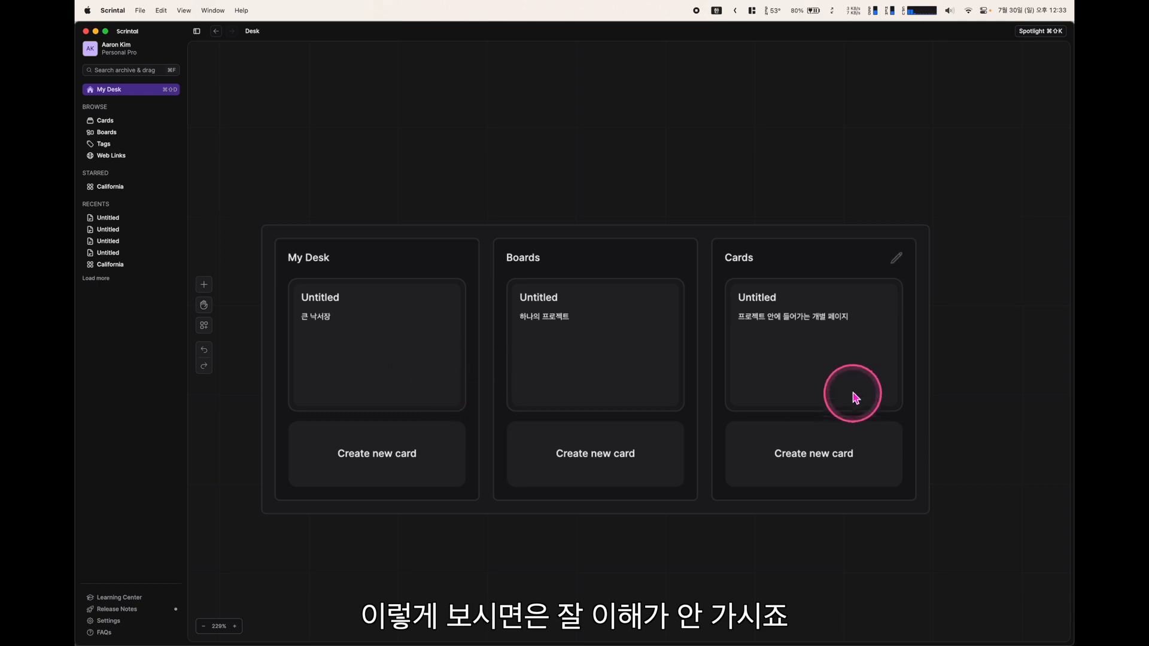
scroll(494, 412, down, 2)
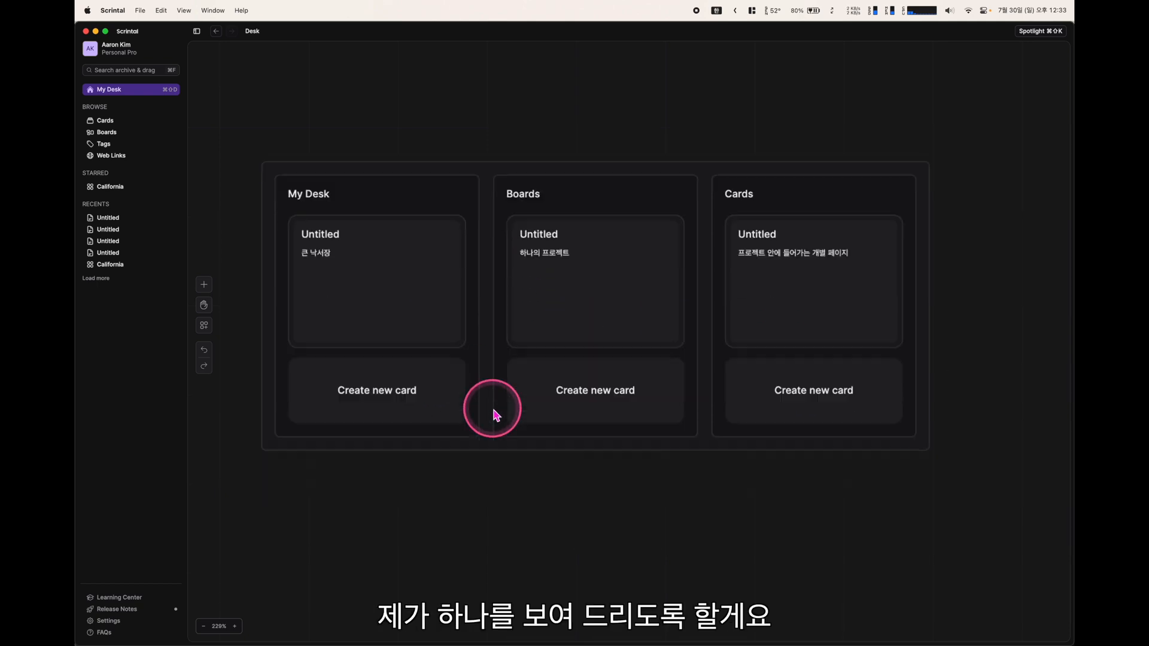
scroll(494, 411, down, 2)
scroll(494, 411, up, 1)
scroll(494, 411, down, 4)
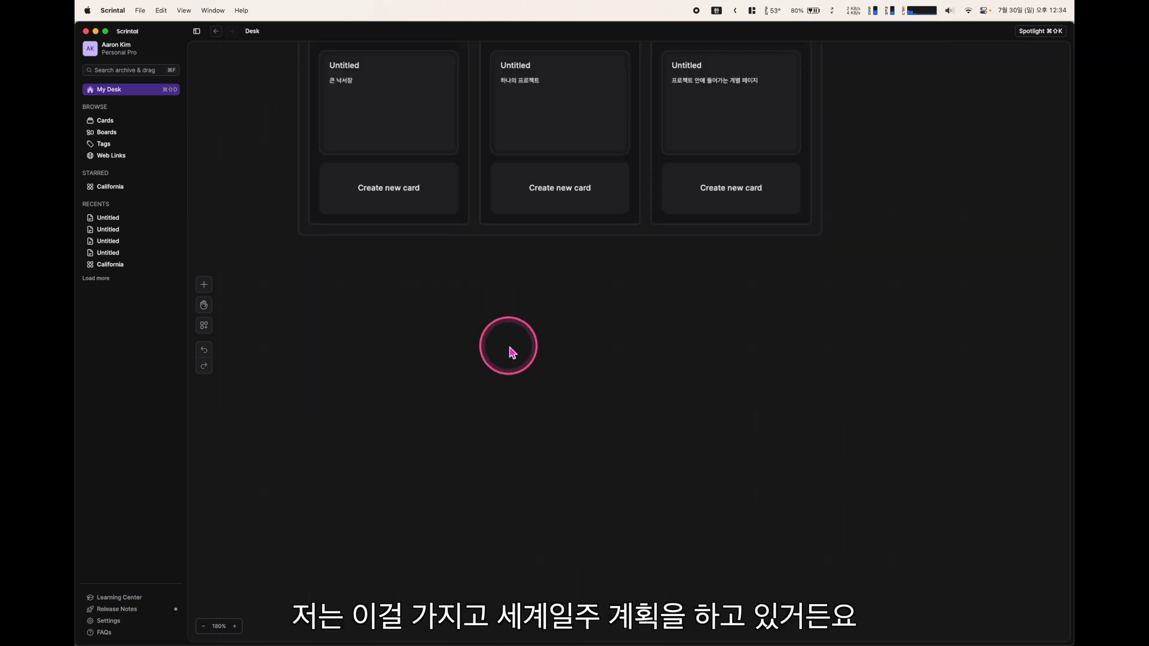
Create a 캘리포니아 card below the column board, then search YouTube for 캘리포니아 관광
right_click(327, 322)
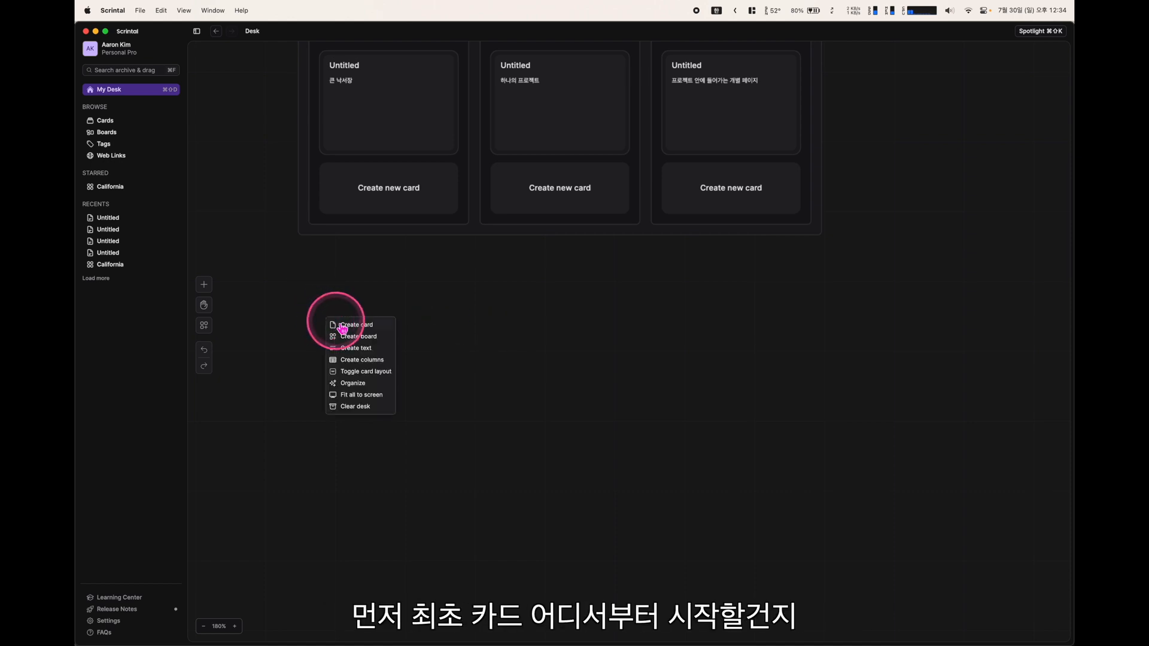
click(336, 326)
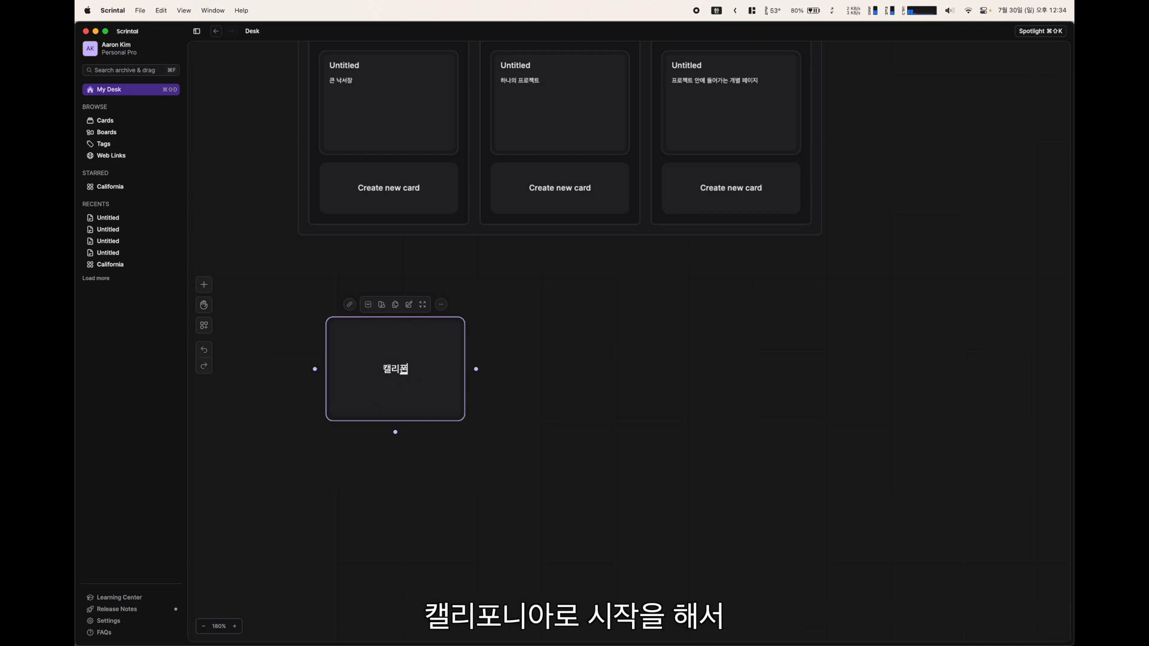
click(491, 334)
drag(440, 397, 420, 400)
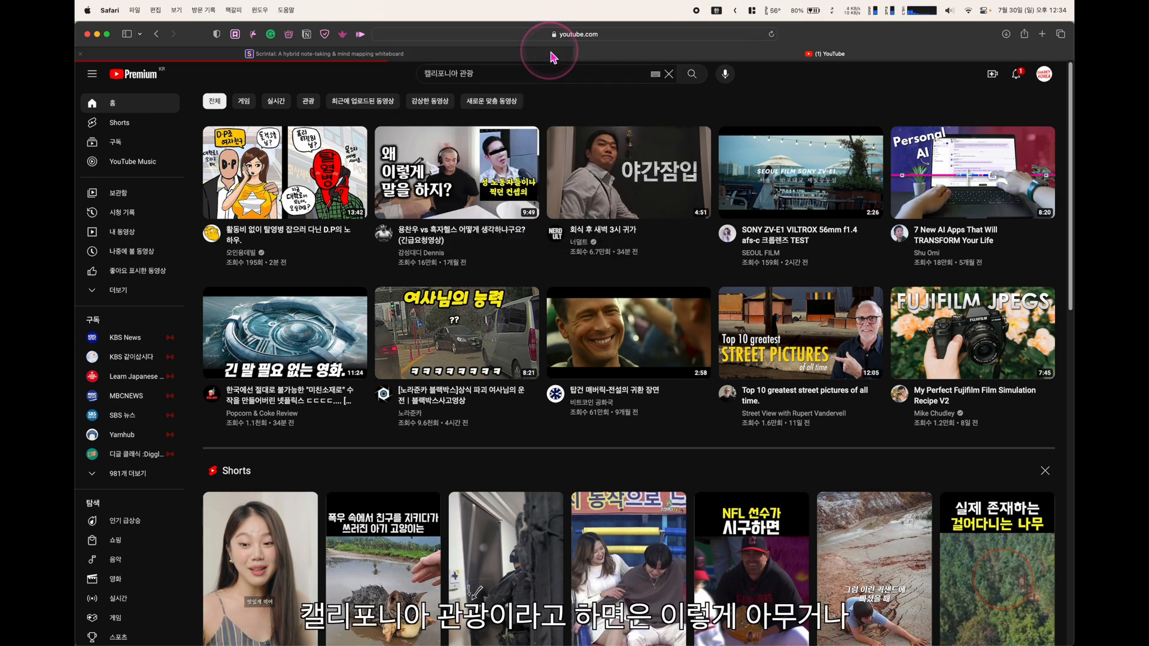
key(Return)
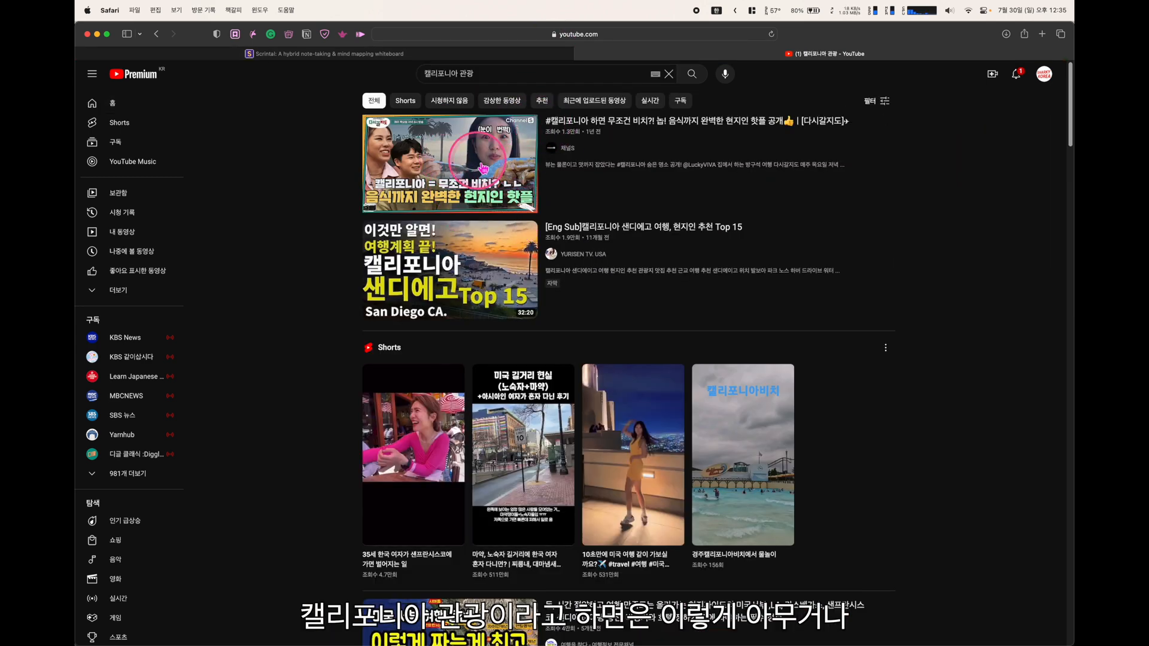
Open the first 캘리포니아 관광 video result and copy its web address
mouse_move(565, 135)
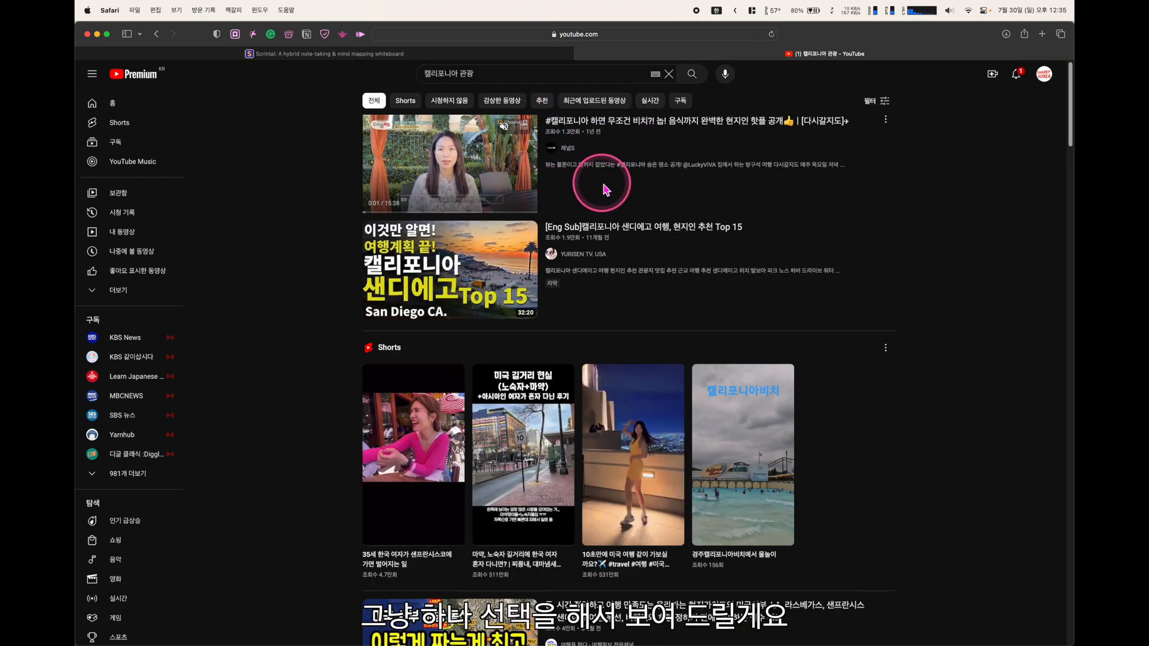
click(659, 133)
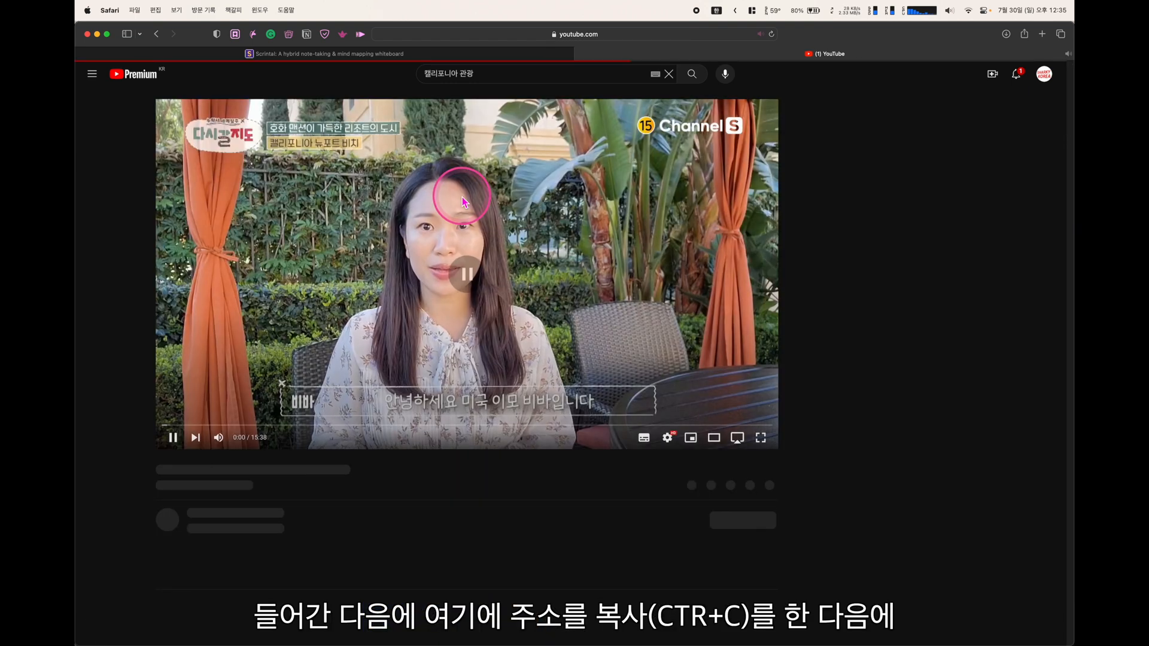
click(551, 36)
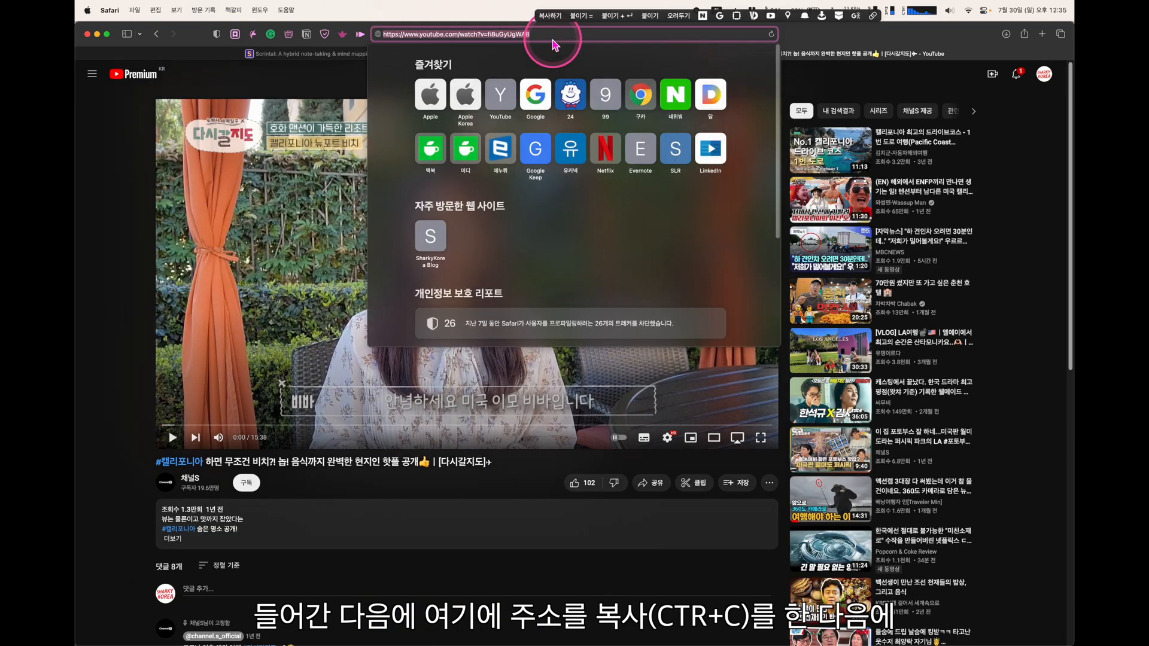
click(270, 95)
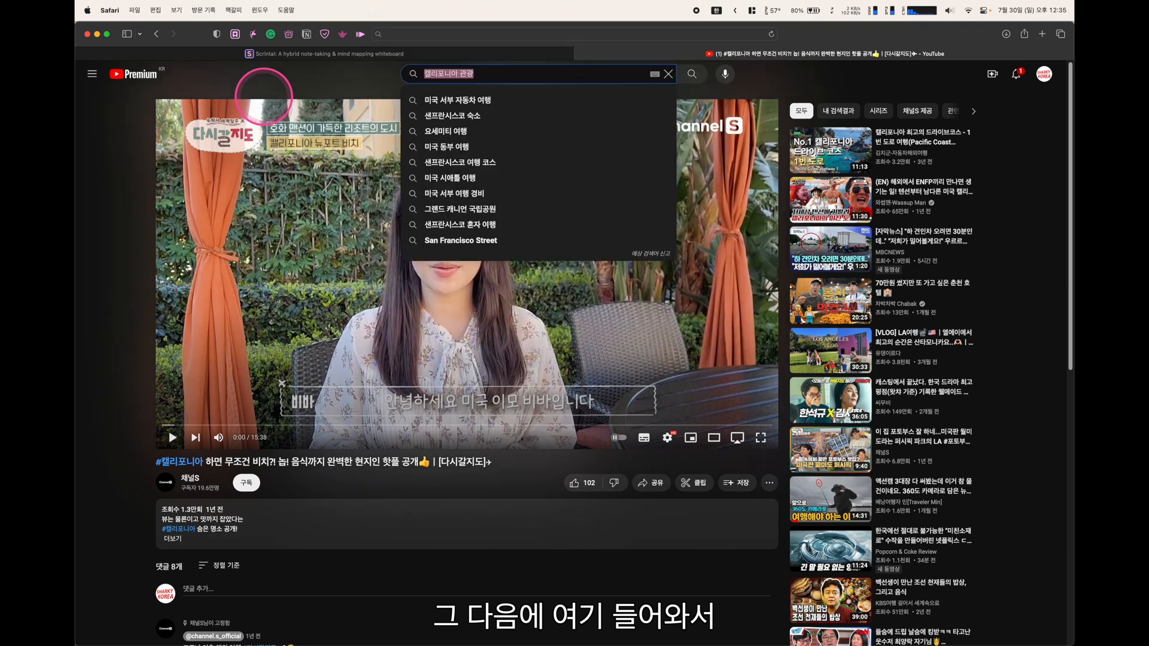
key(super+Tab)
Paste the copied YouTube link into the 캘리포니아 card's body and test-play the embedded video
double_click(400, 372)
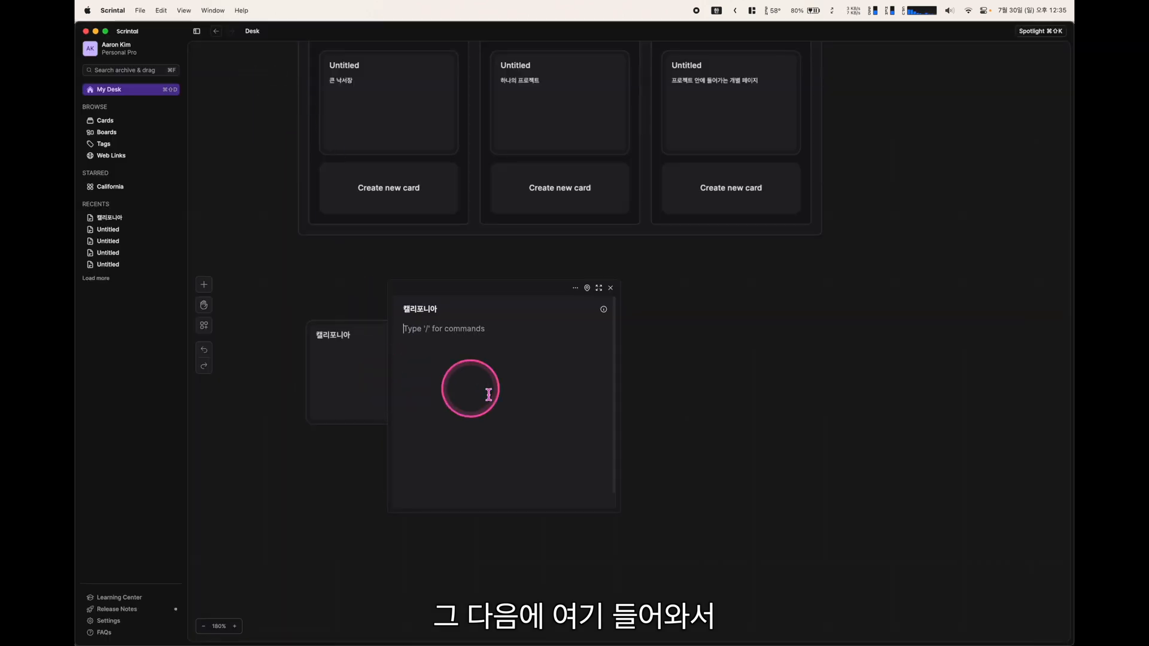
click(424, 340)
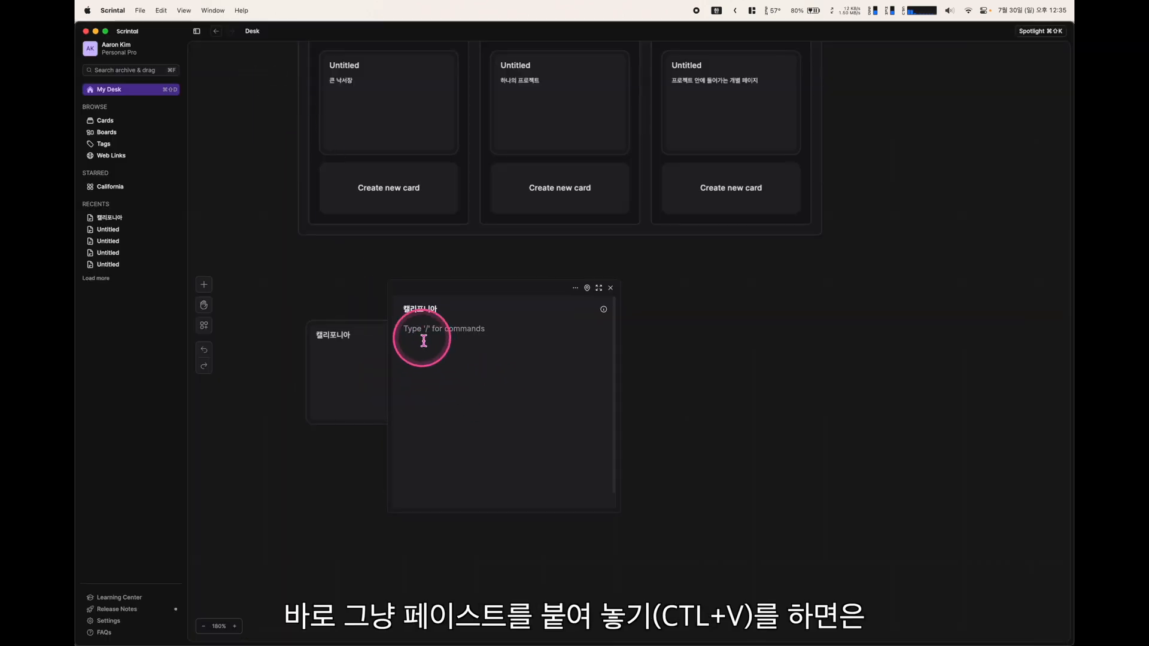
key(super+v)
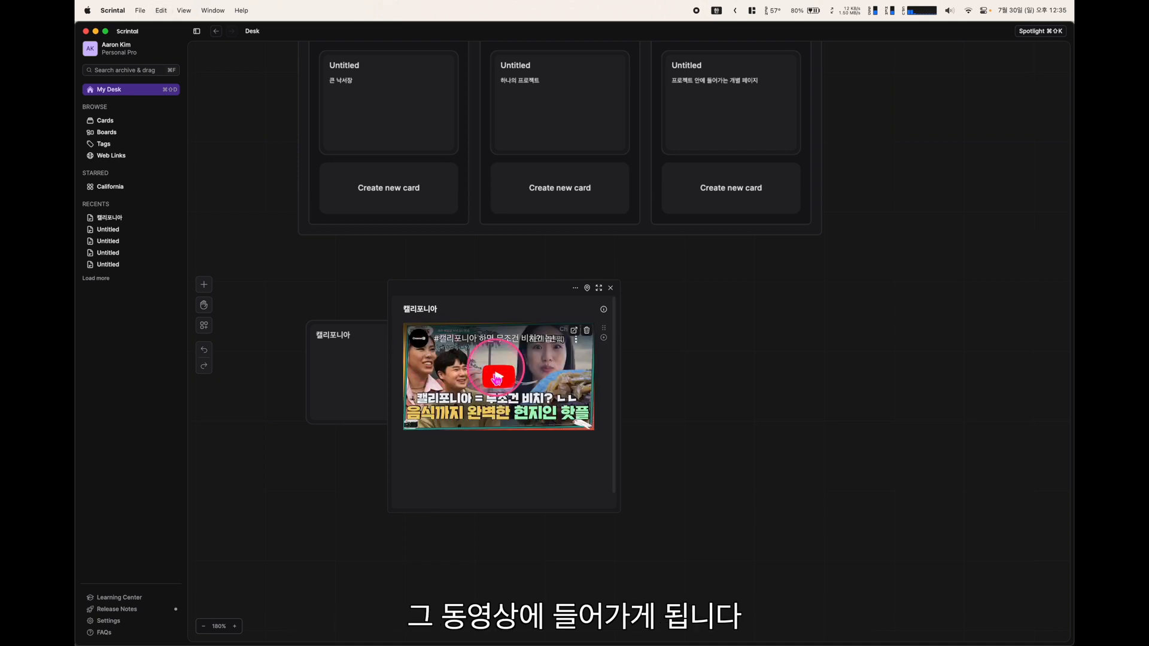
click(502, 408)
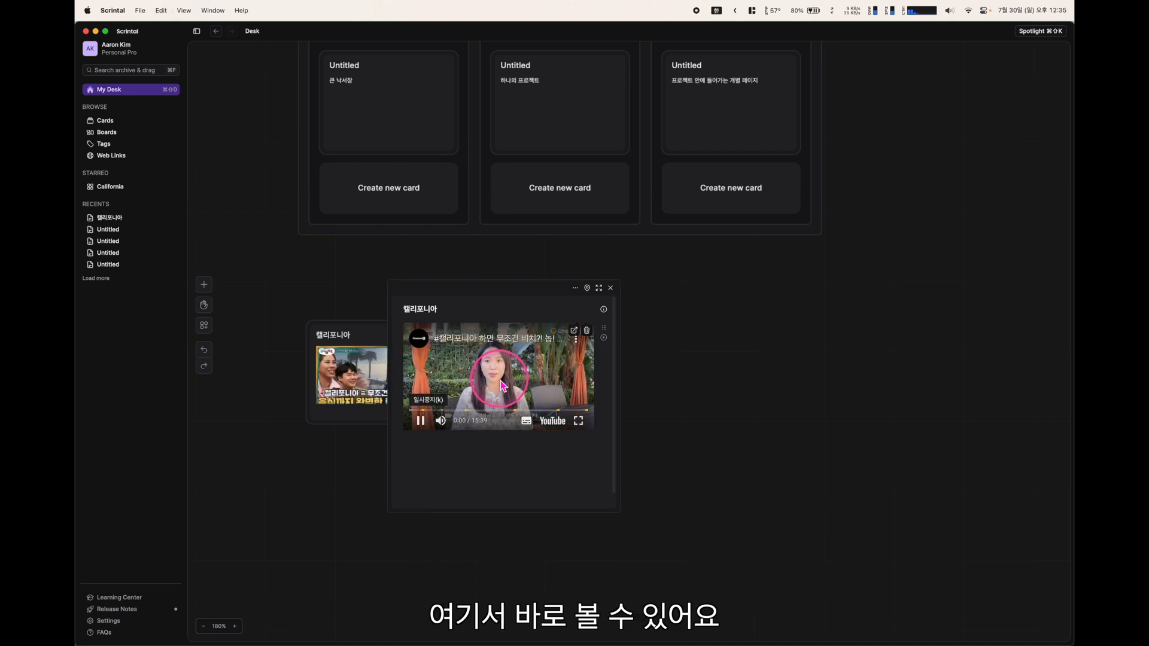
click(420, 421)
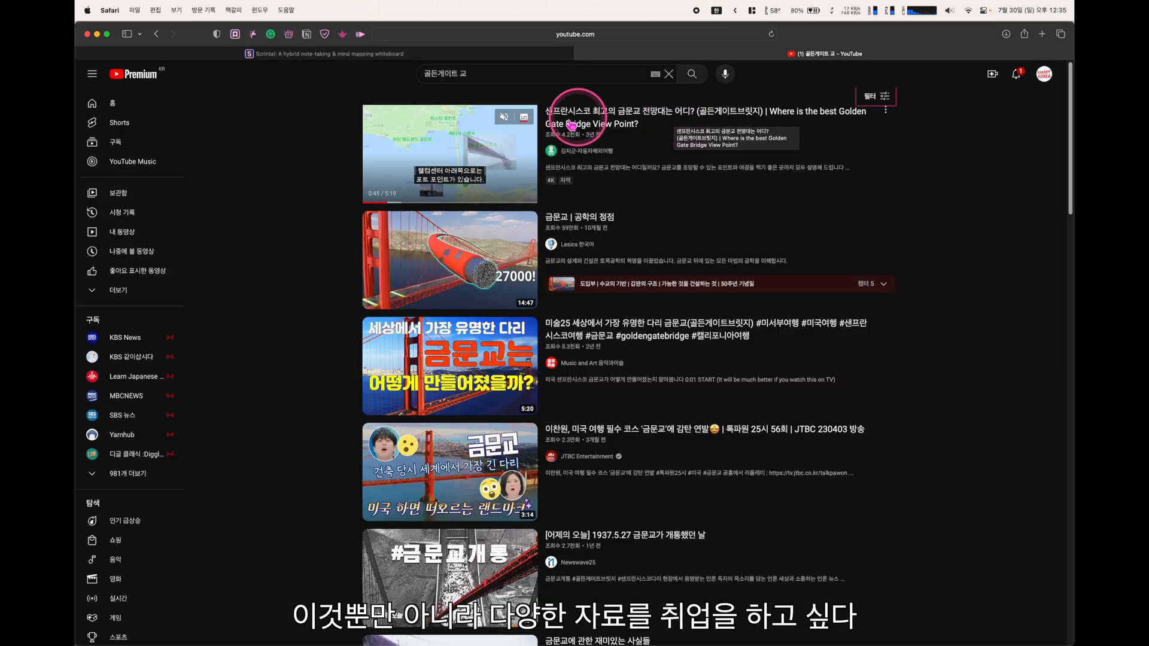
click(571, 124)
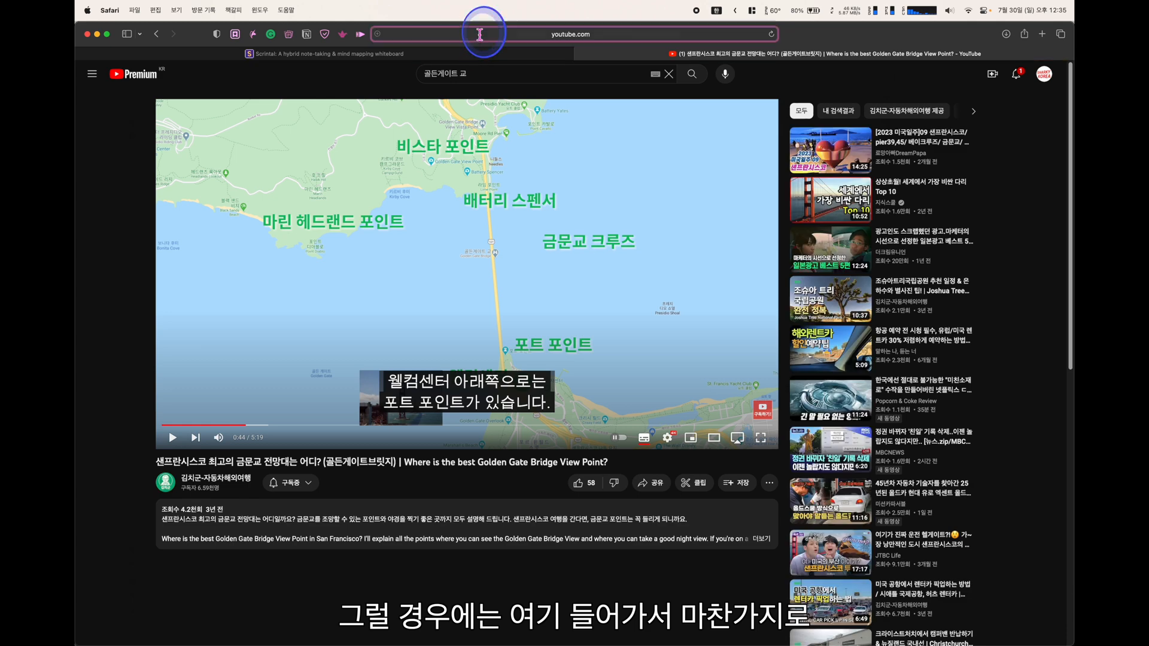
Paste the Golden Gate Bridge video link below the first embed and expand the card full-page
click(479, 36)
key(super+Tab)
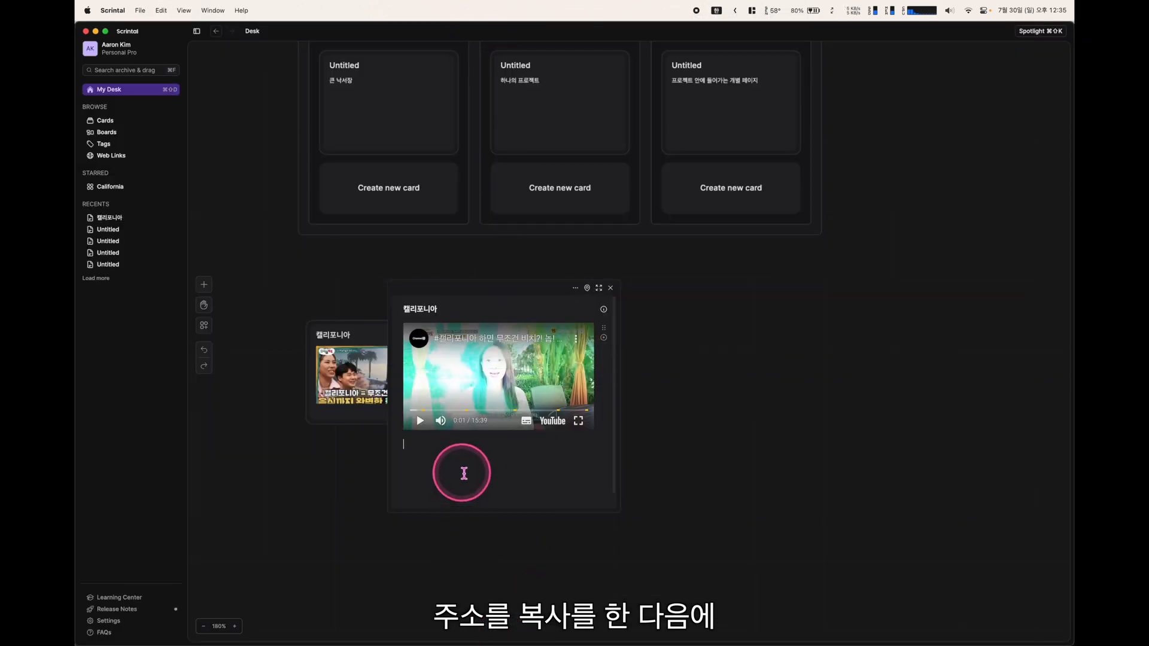
key(super+v)
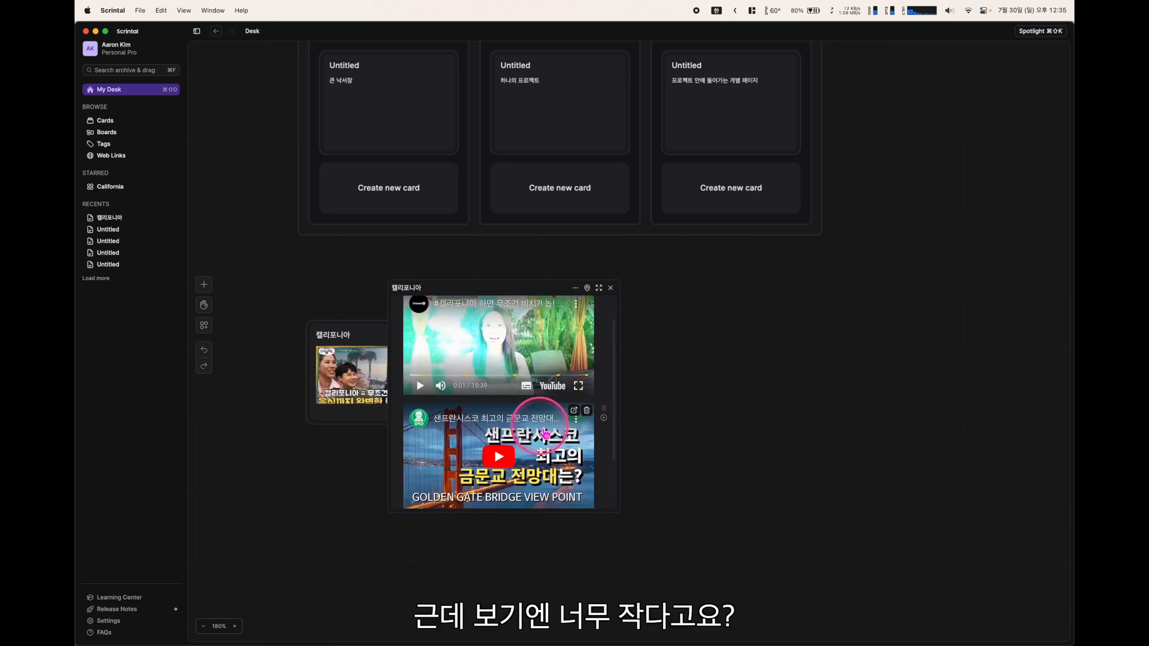
click(598, 287)
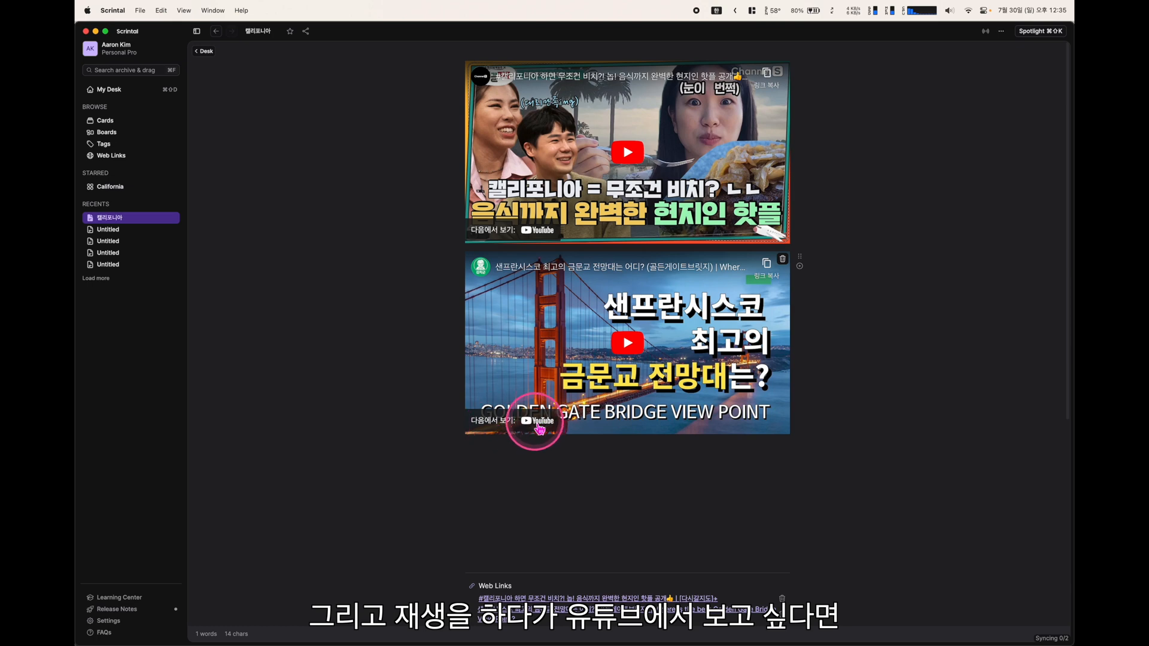
click(537, 425)
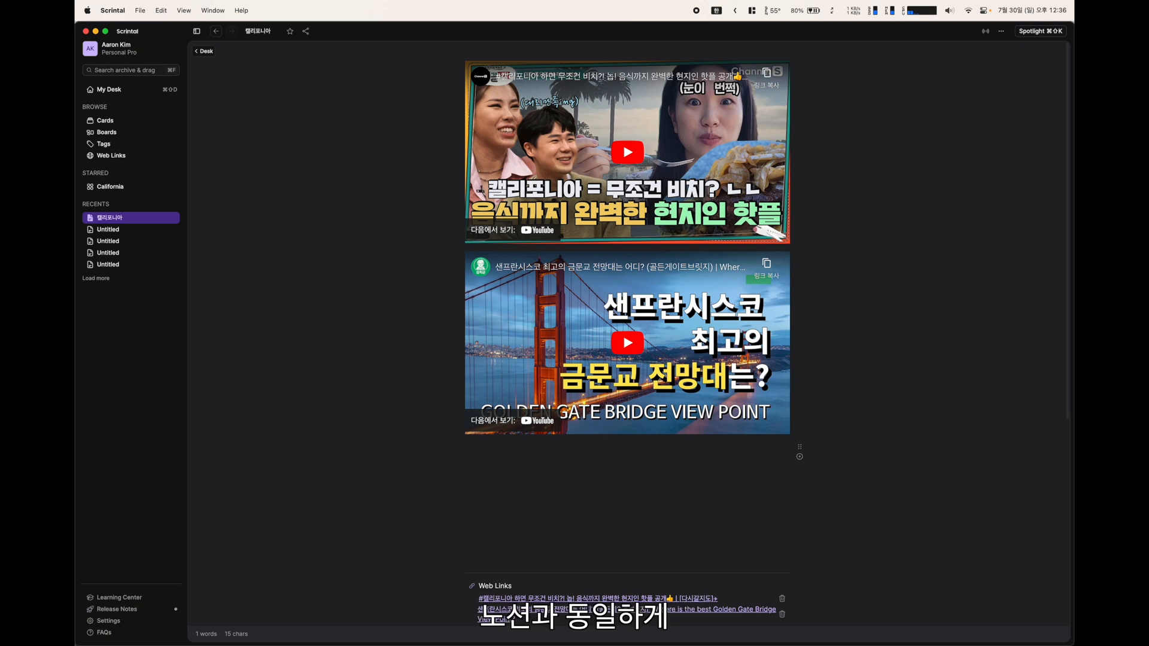
text(/)
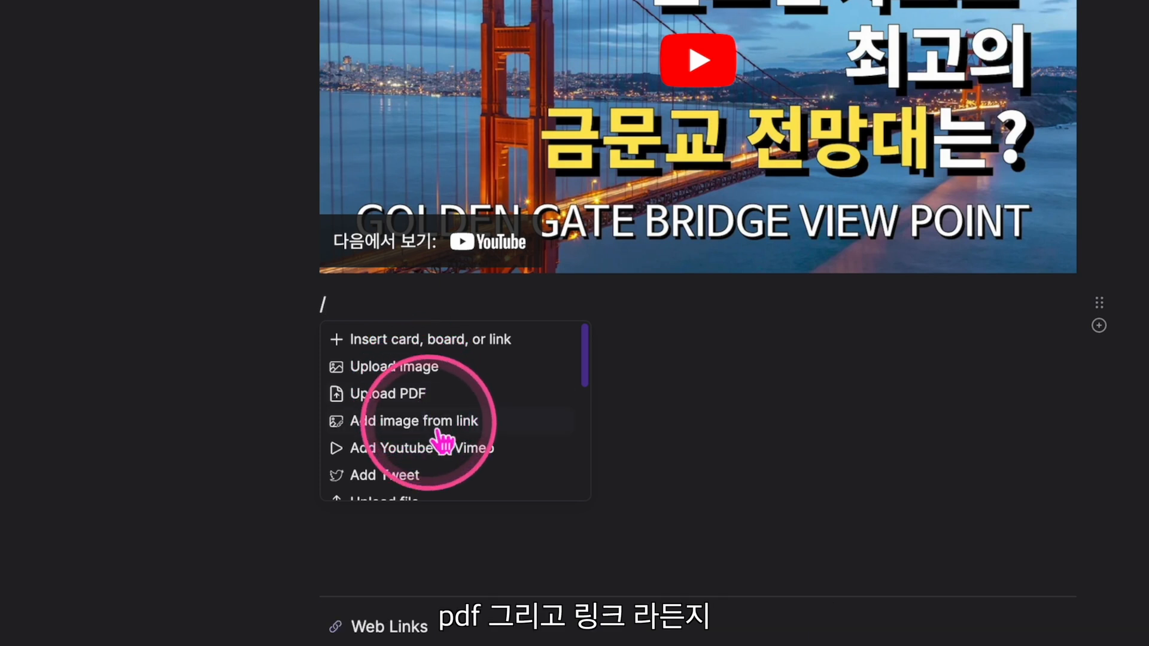
scroll(443, 447, down, 1)
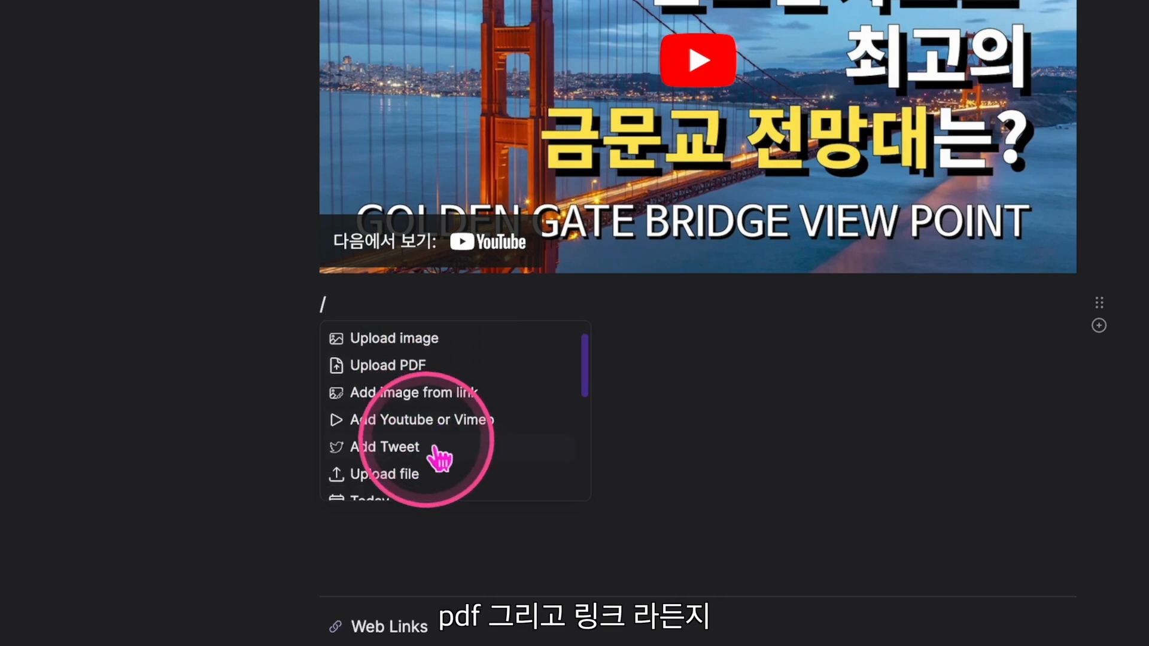
scroll(436, 457, down, 1)
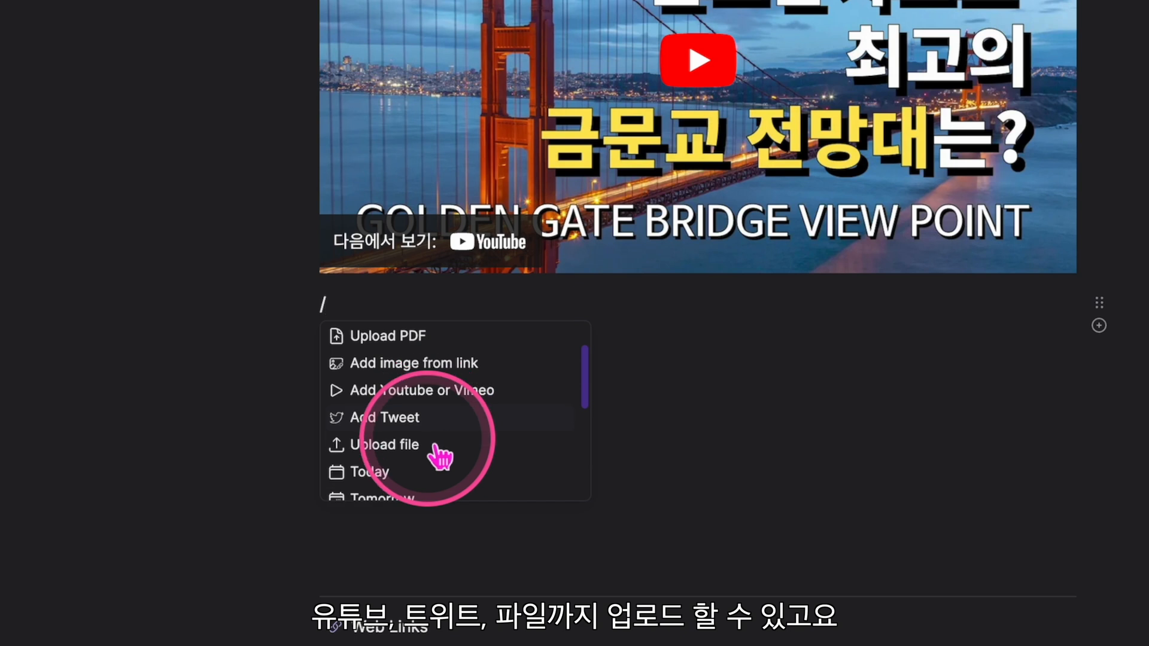
scroll(428, 468, down, 3)
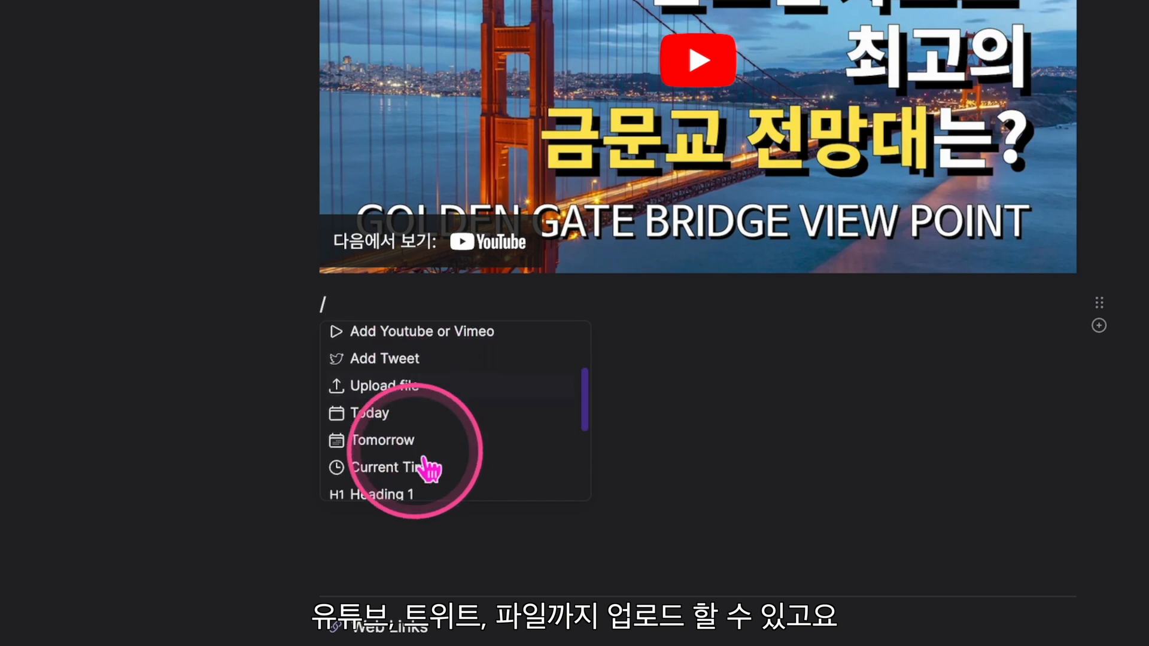
scroll(426, 467, down, 5)
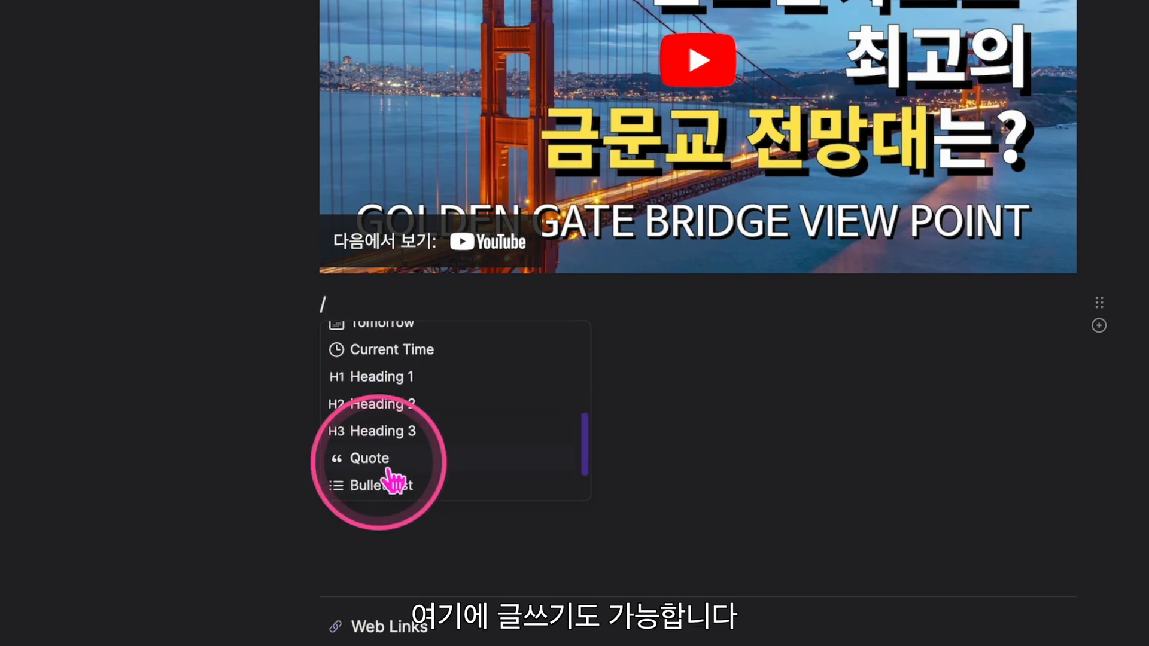
scroll(393, 479, down, 1)
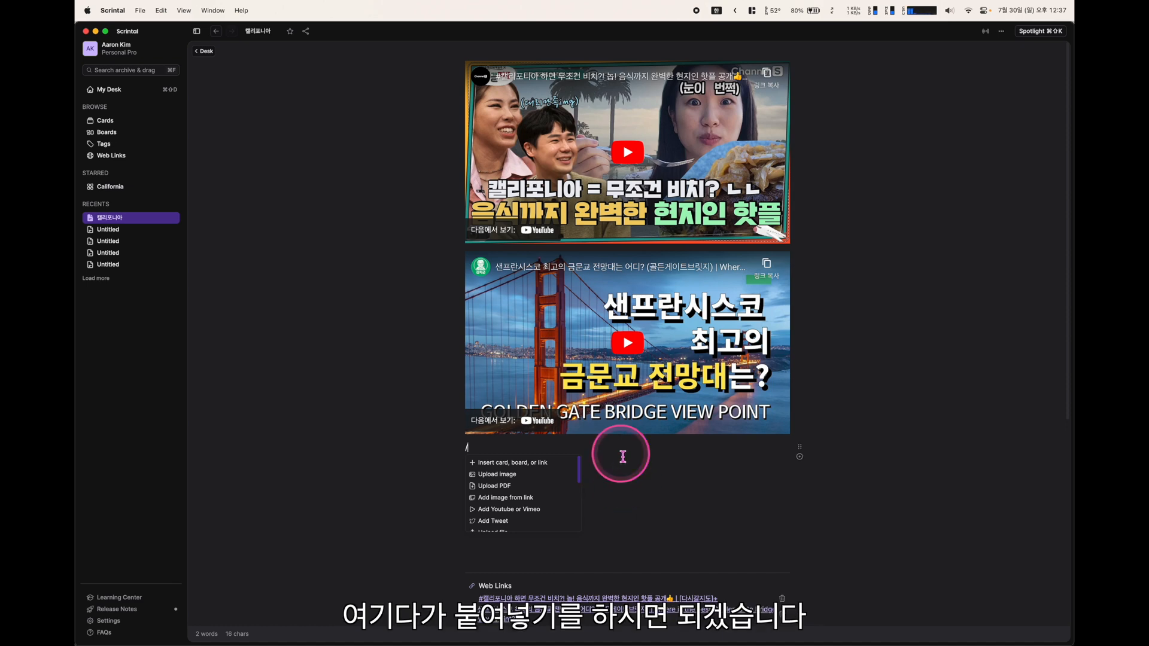
key(BackSpace)
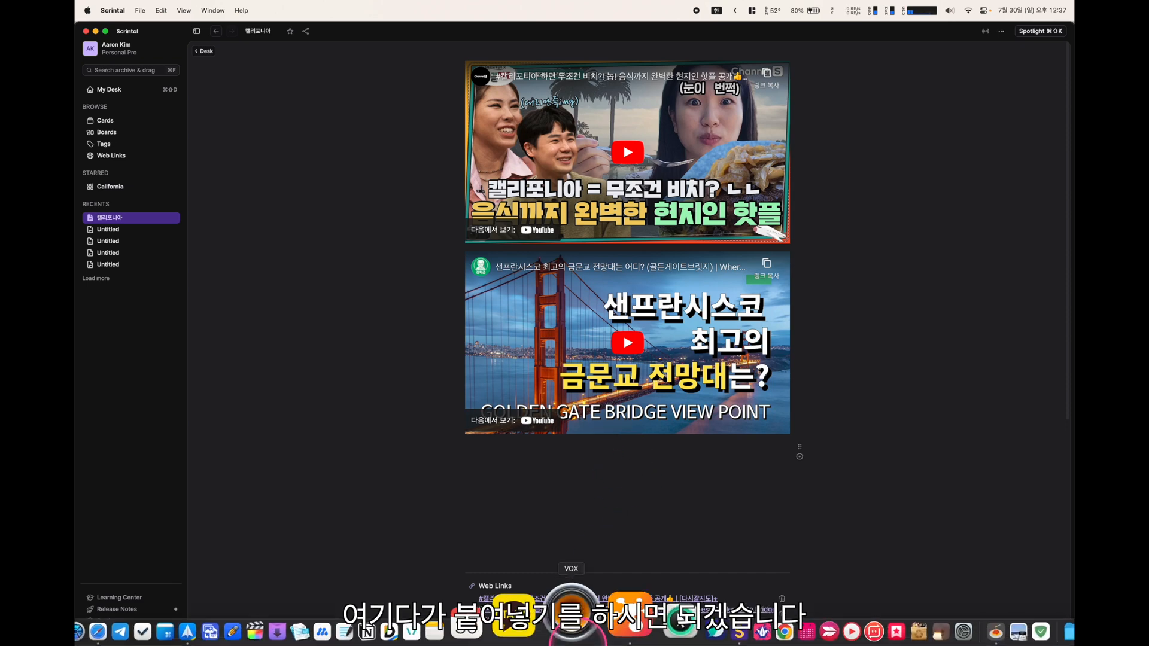
Open the Golden Gate walkable-parking post on the sharkykorea.com blog
click(585, 627)
click(378, 310)
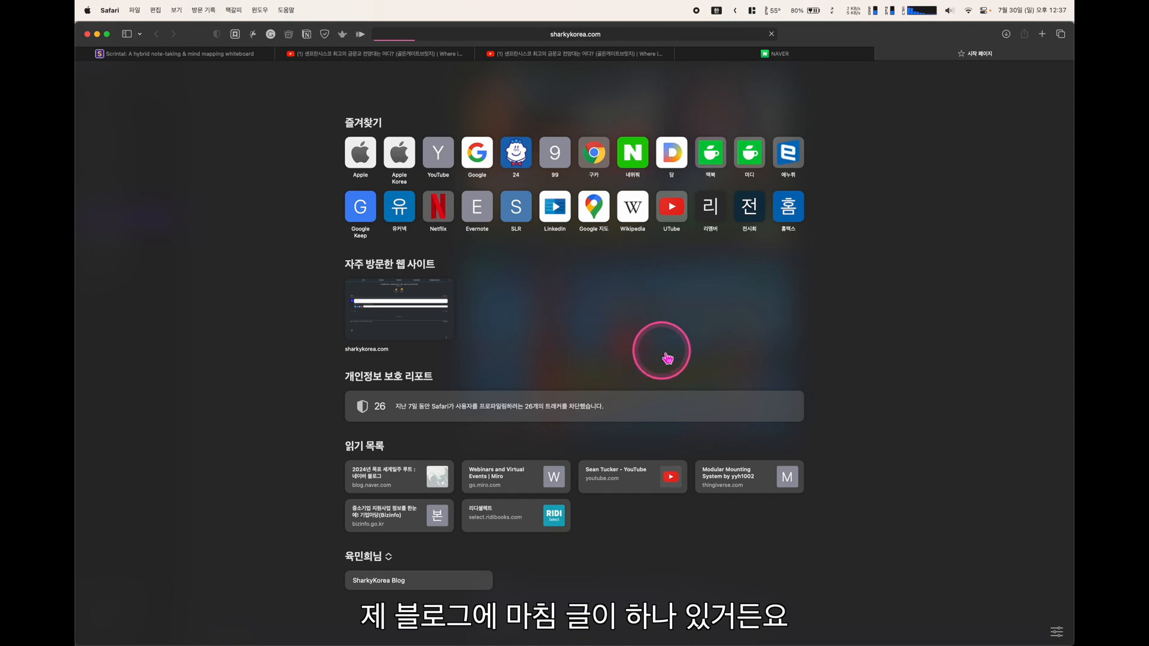
scroll(663, 350, down, 5)
scroll(663, 358, down, 4)
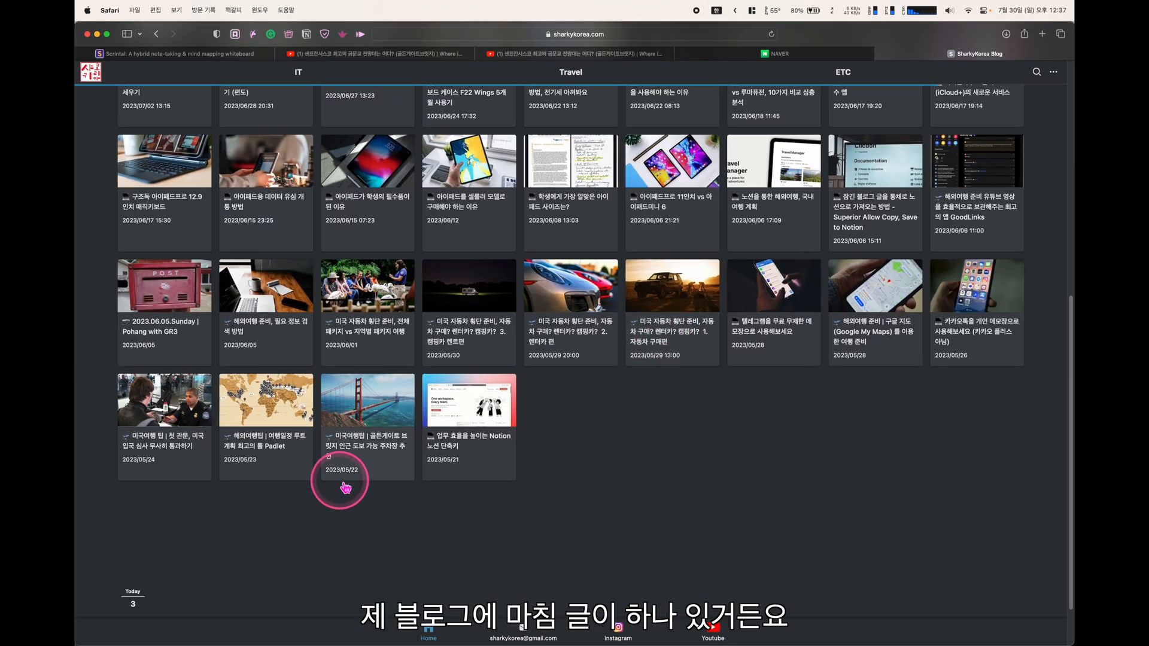
click(387, 450)
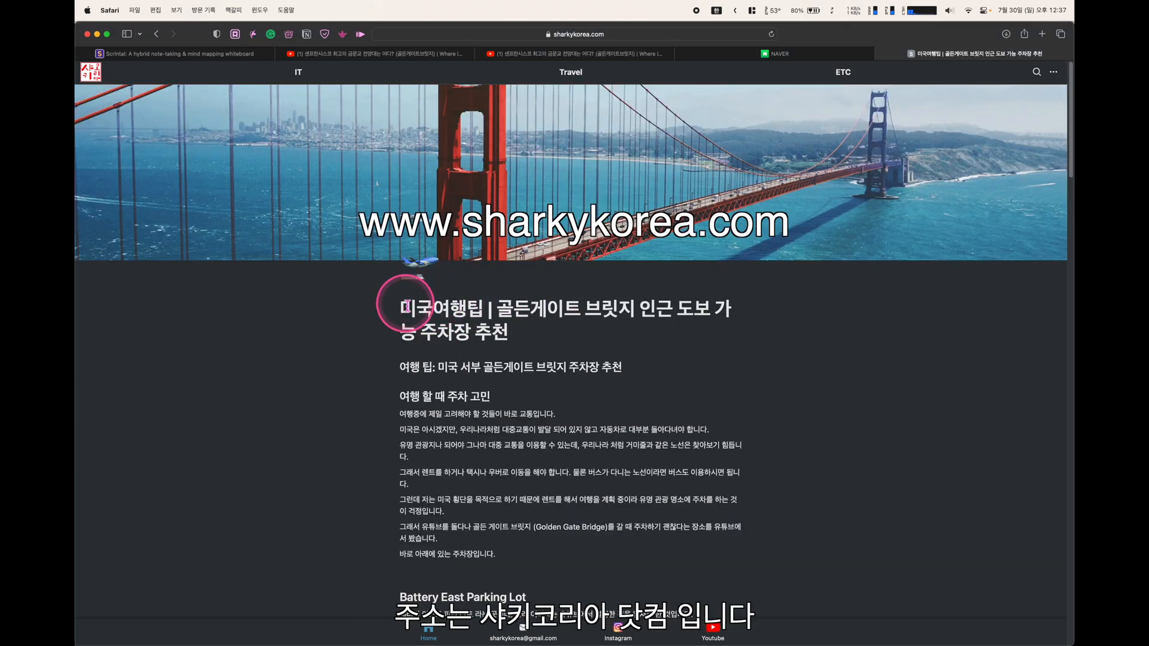
Try copying the article's opening text and dismiss the copying-not-allowed alert
drag(405, 310, 670, 574)
right_click(513, 492)
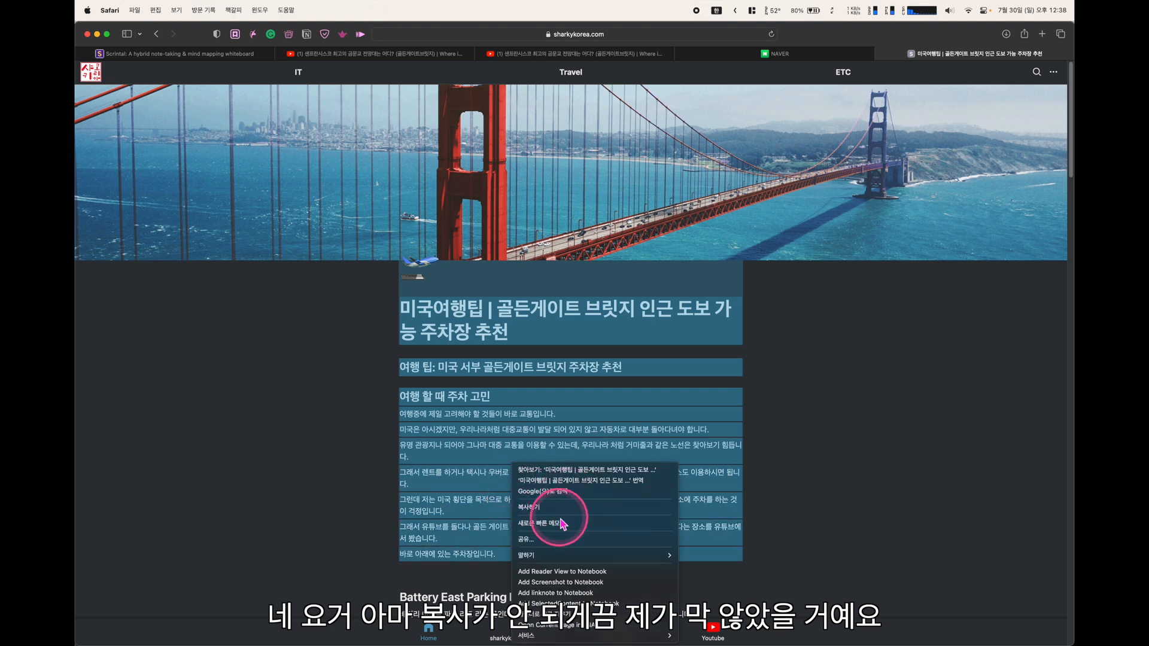
click(563, 507)
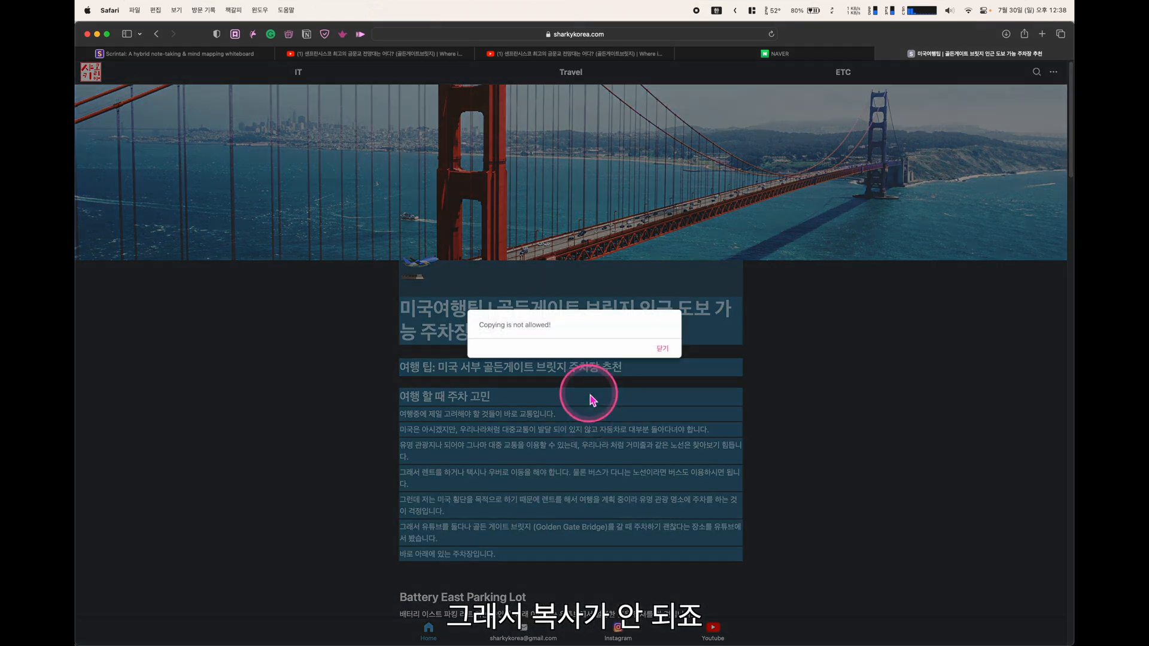
click(661, 343)
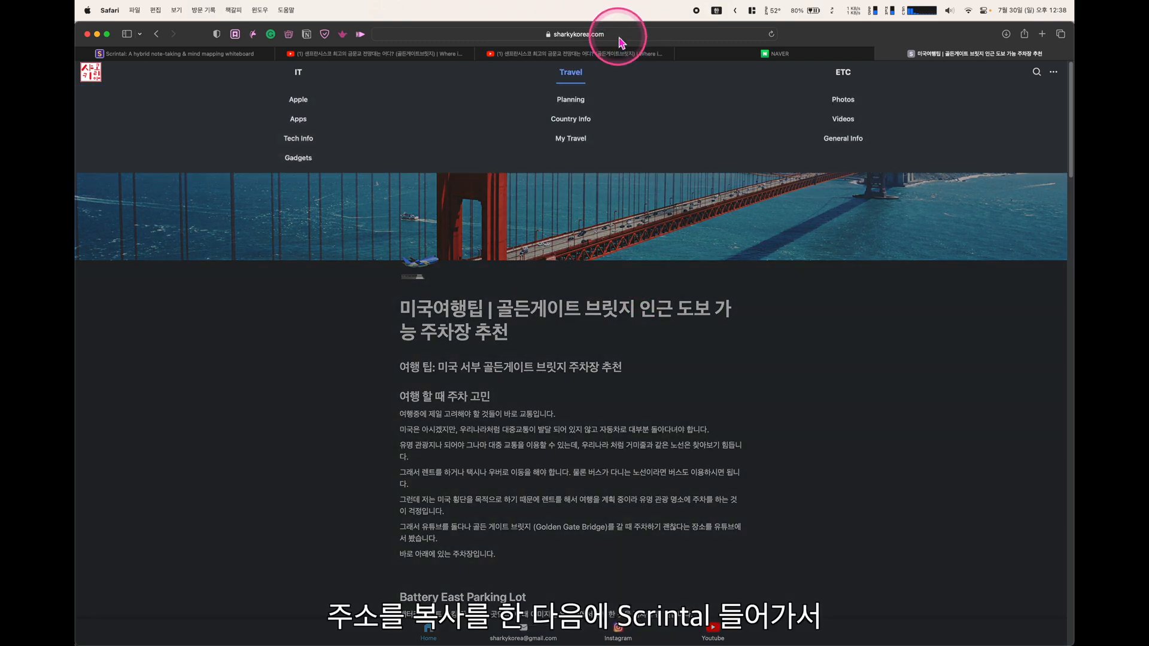
Copy the post's web address and return to Scrintal
click(620, 36)
key(super+c)
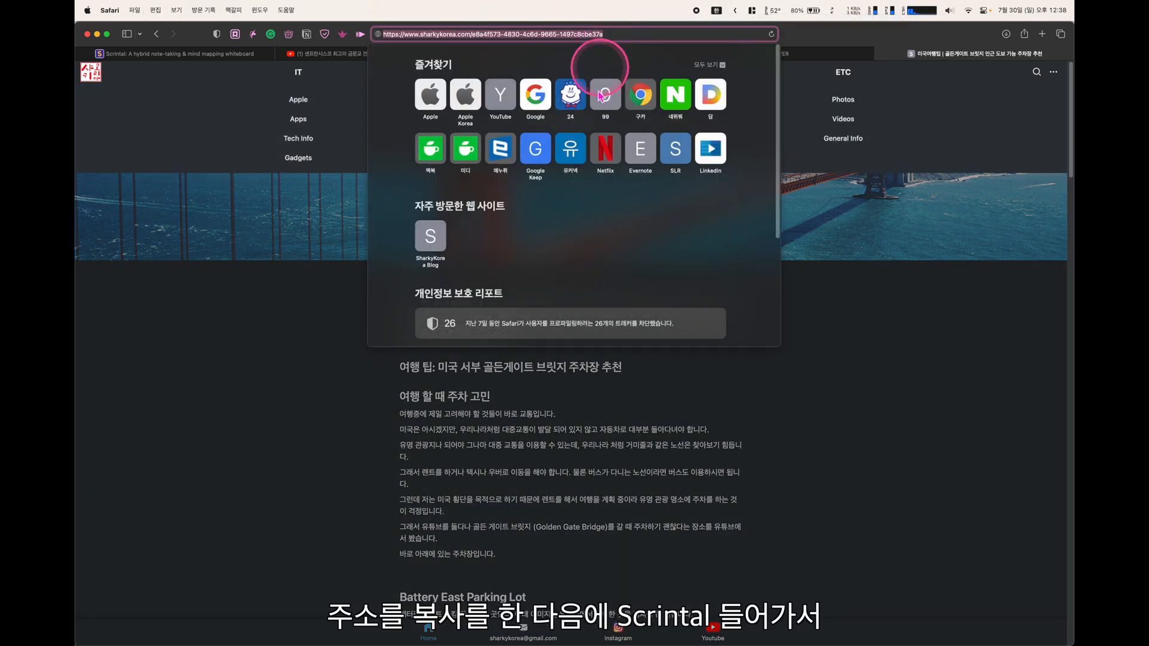
click(341, 557)
key(super+Tab)
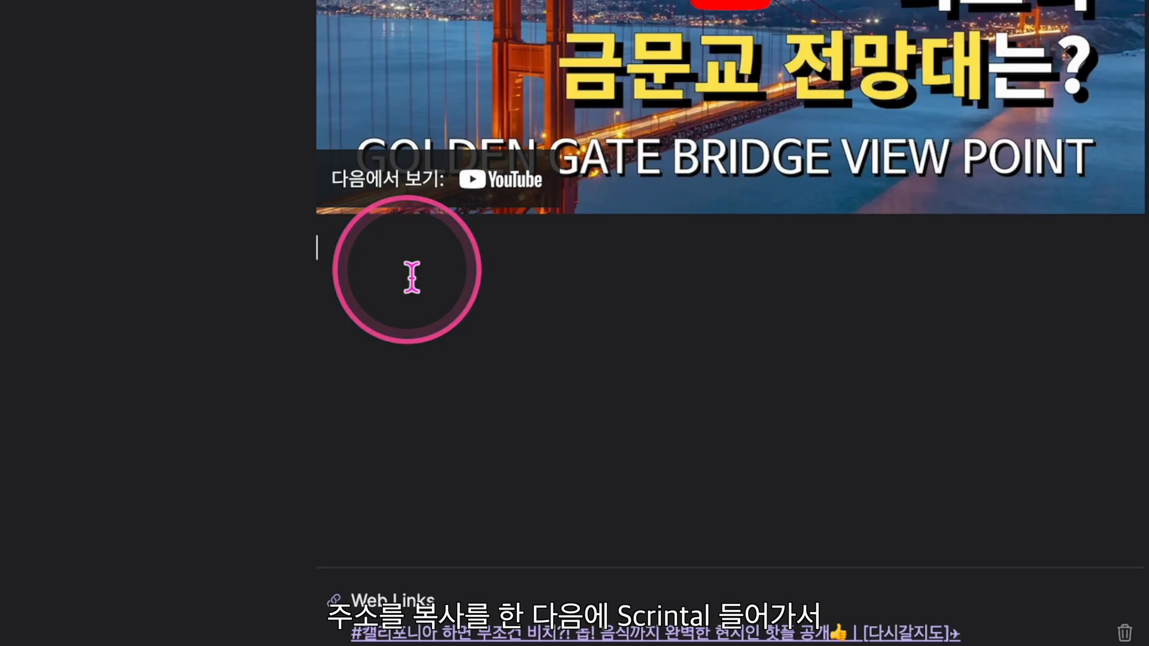
Insert the copied sharkykorea.com Golden Gate parking post address as a webpage link below the video
text(/)
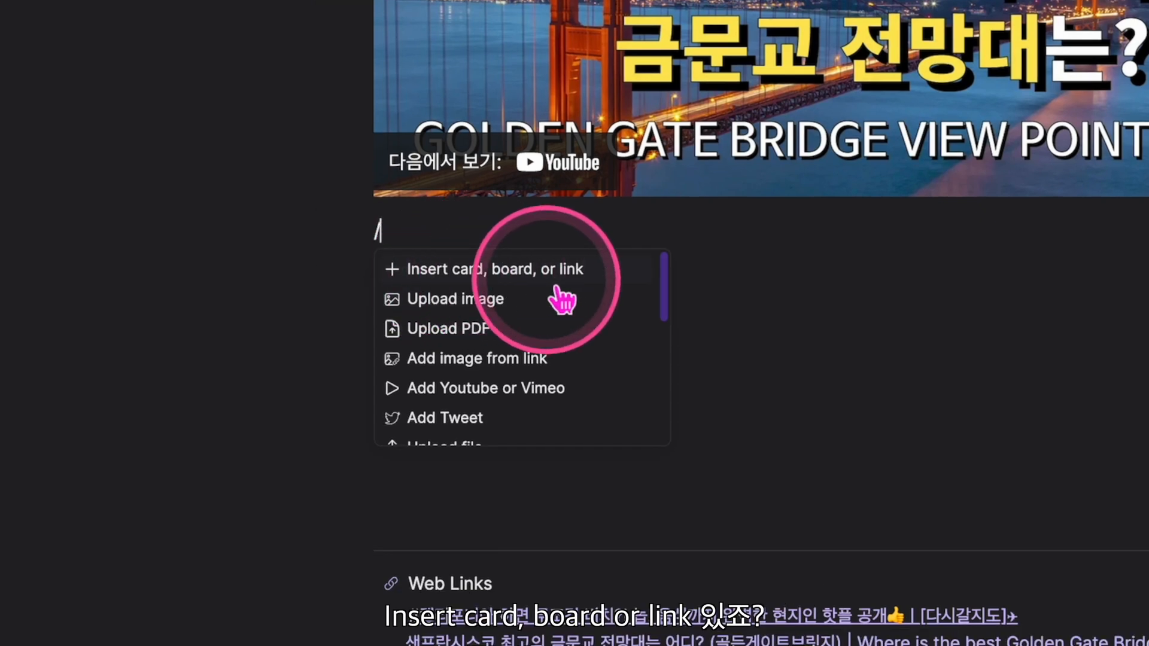
click(554, 285)
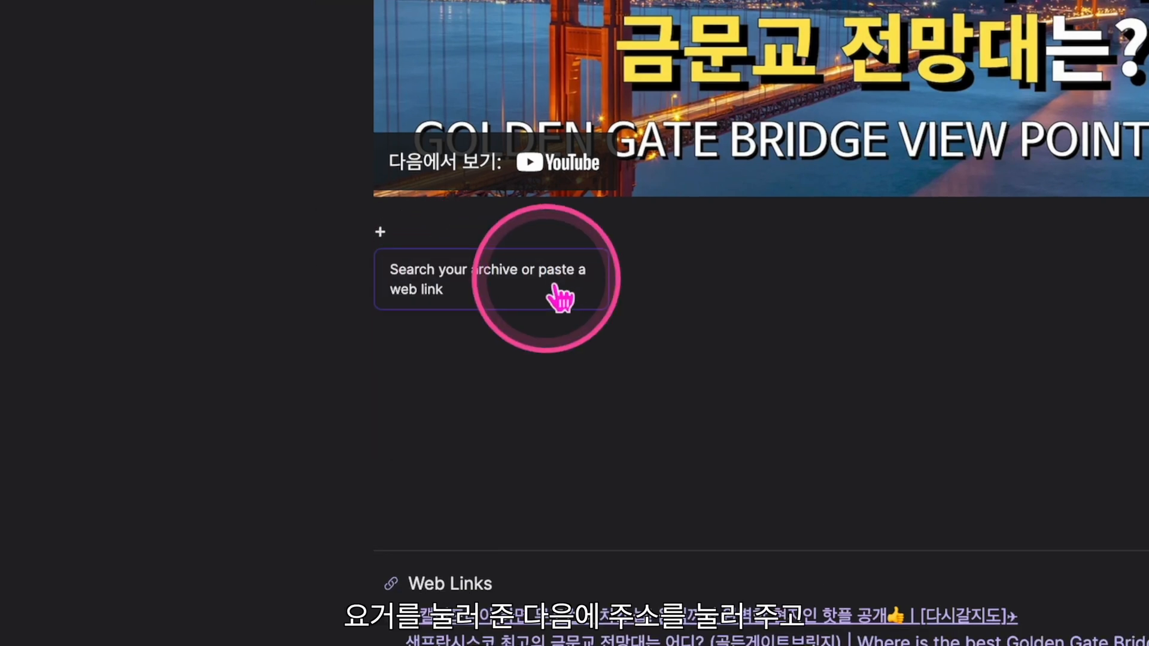
key(super+v)
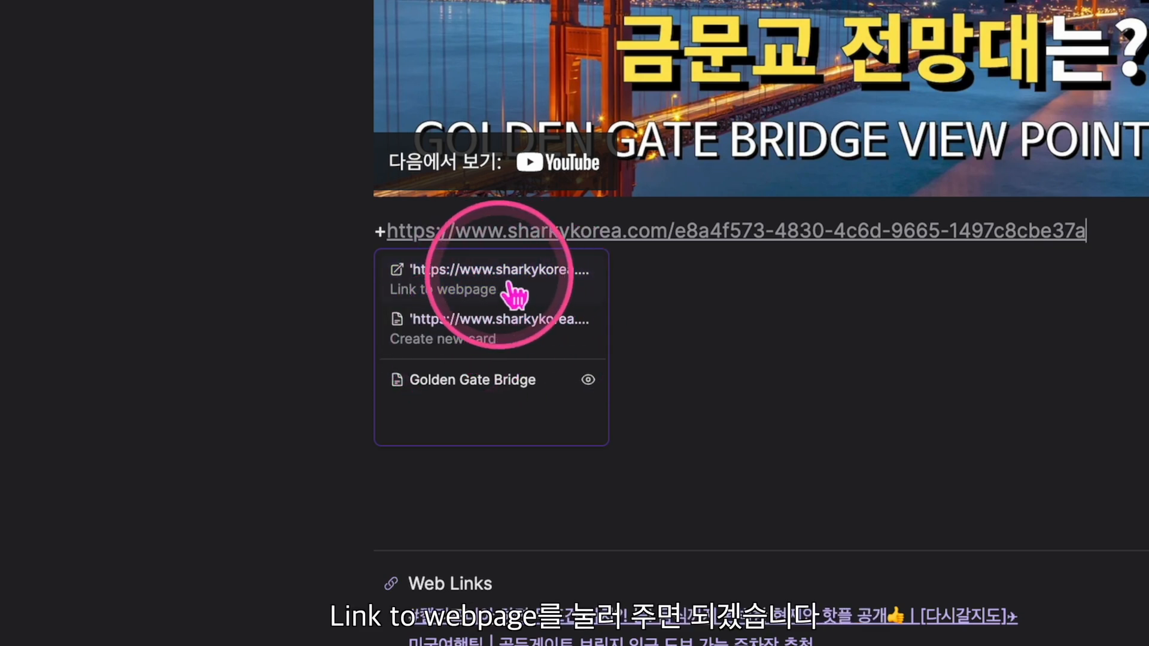
click(478, 303)
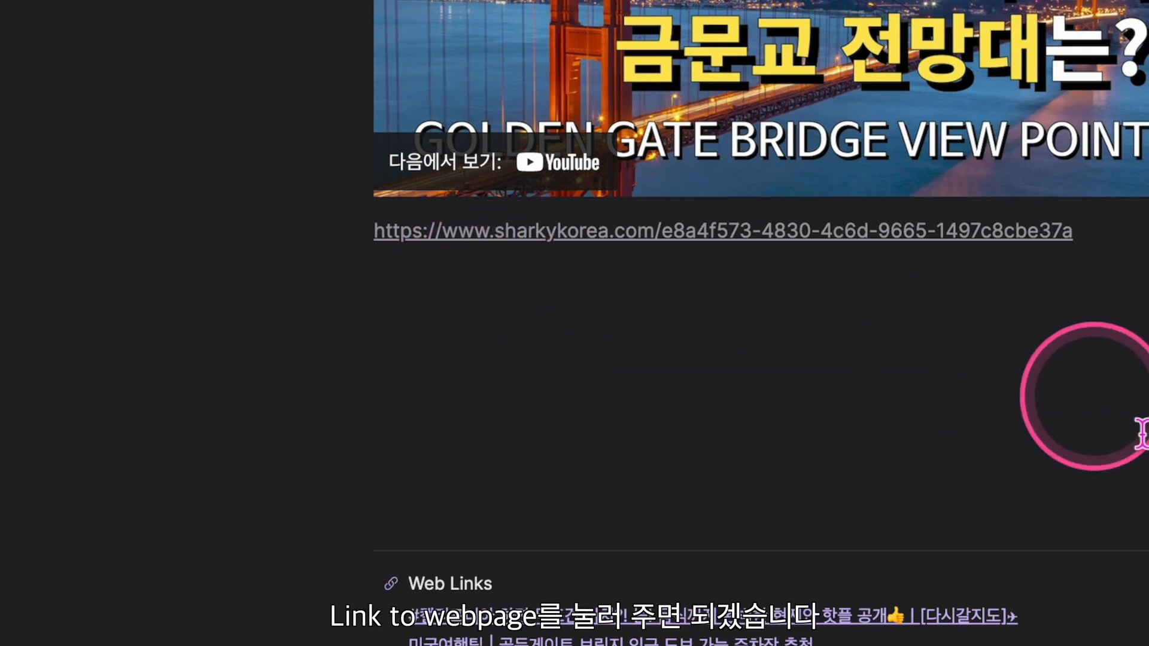
click(910, 232)
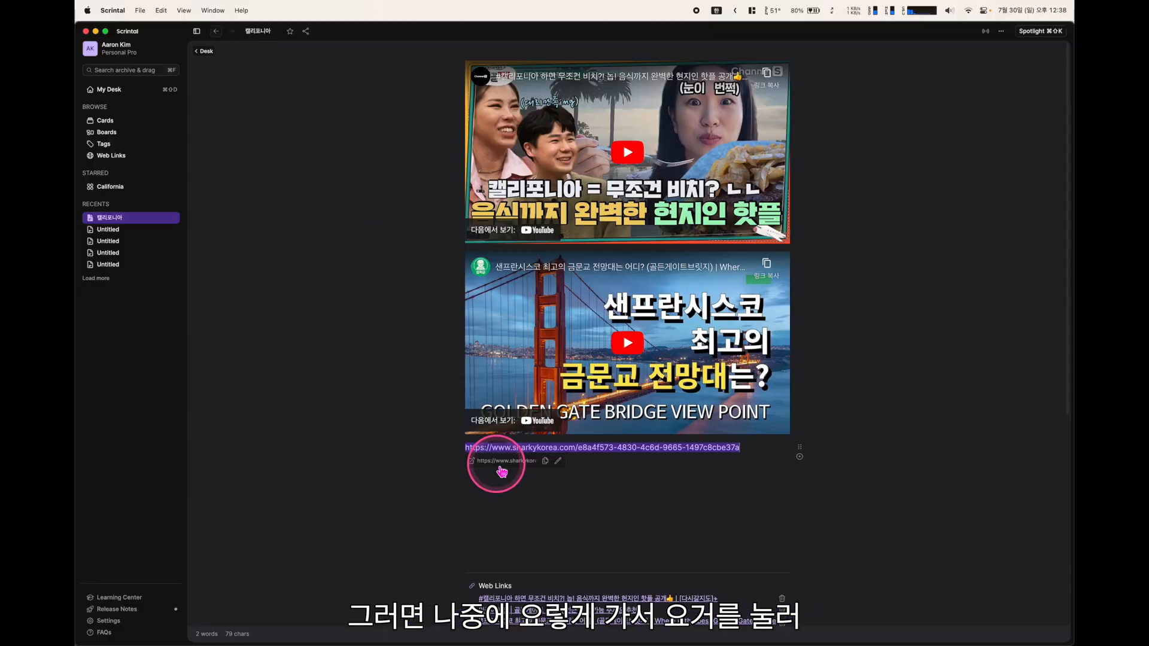
click(502, 472)
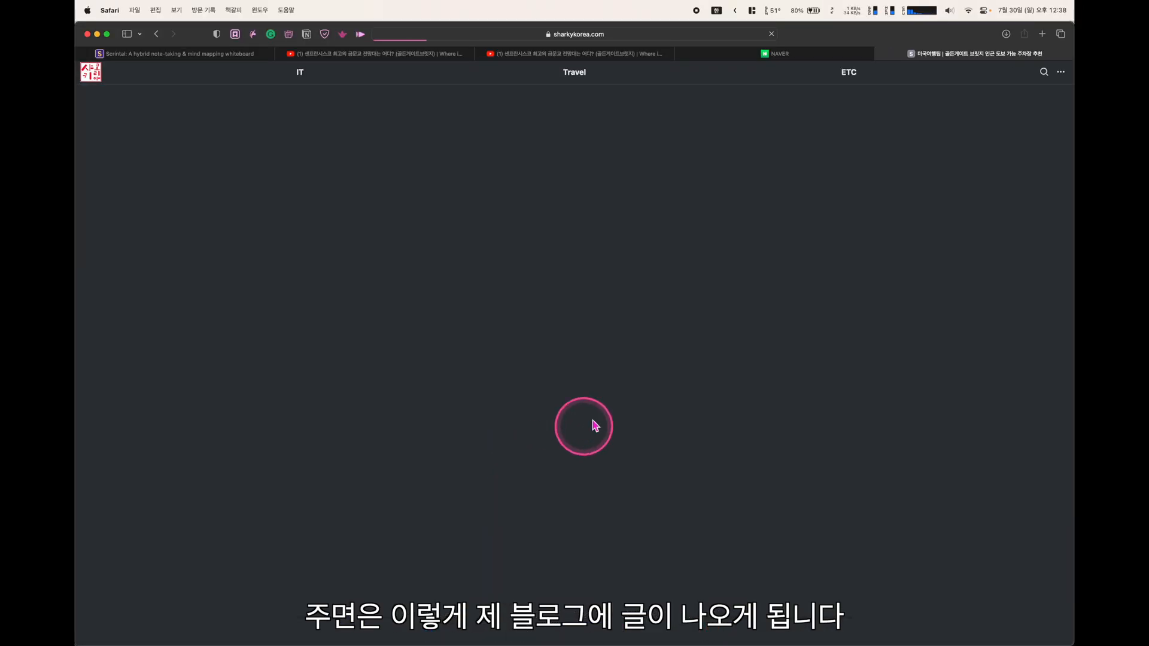
scroll(554, 473, down, 10)
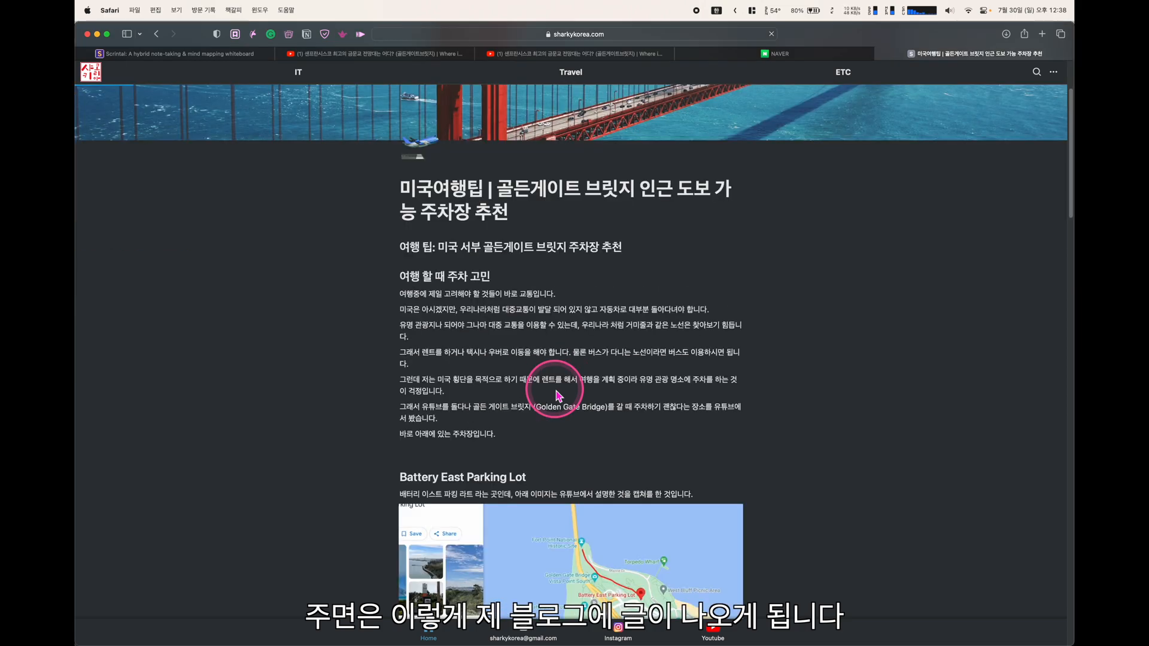
scroll(897, 398, down, 10)
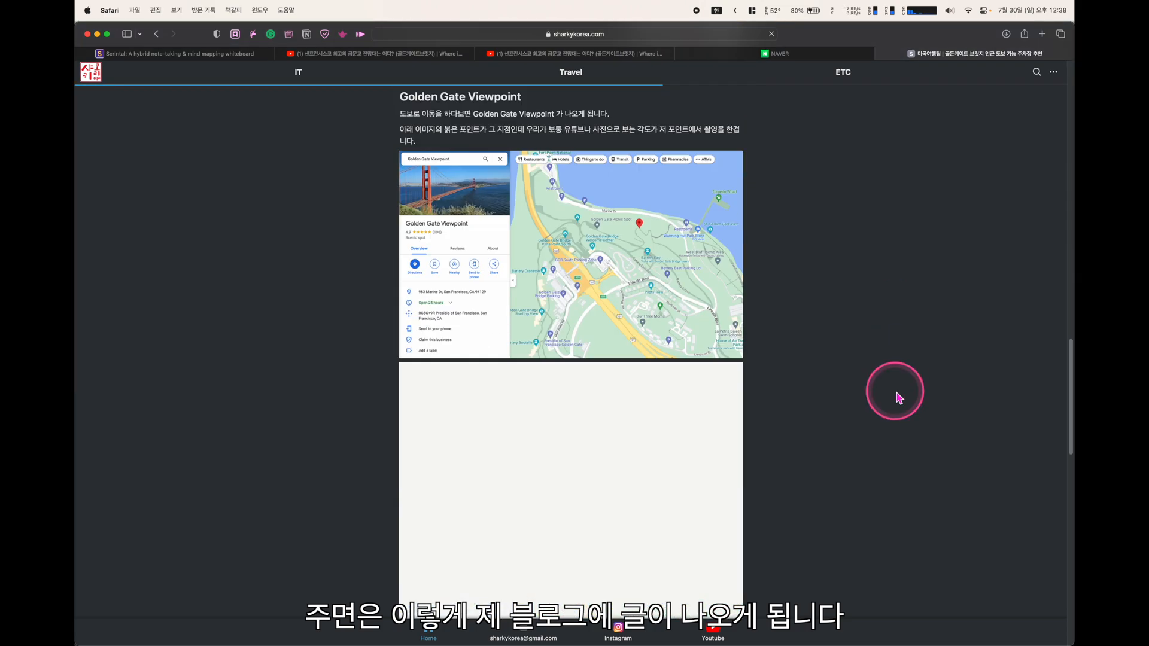
scroll(899, 397, down, 4)
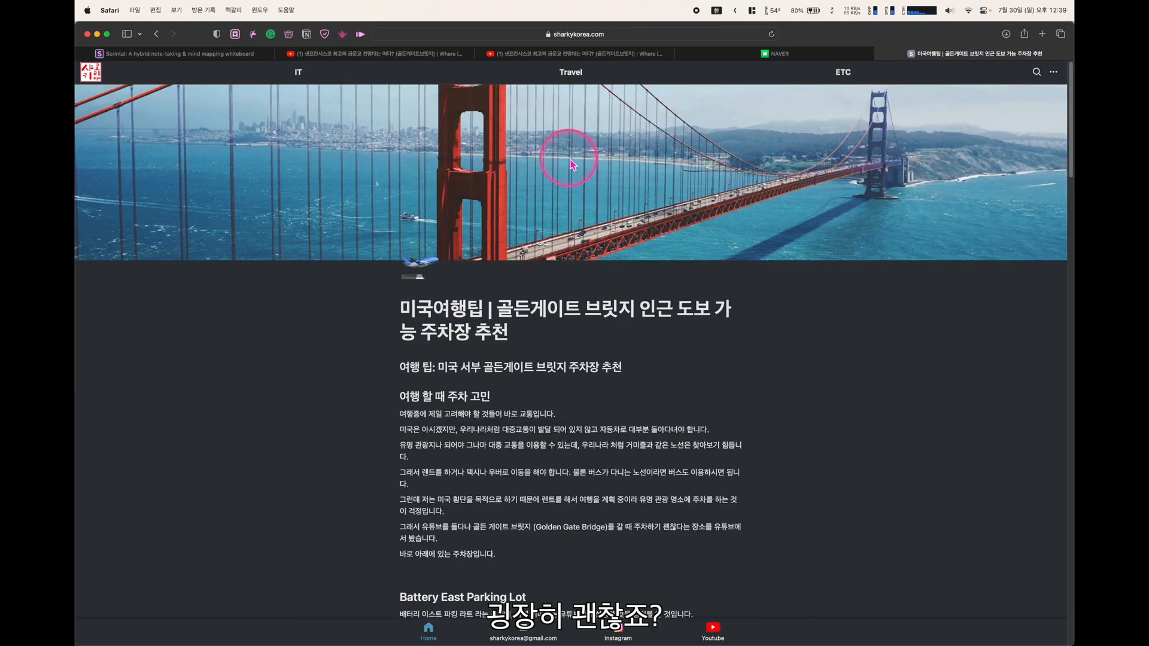
key(super+Tab)
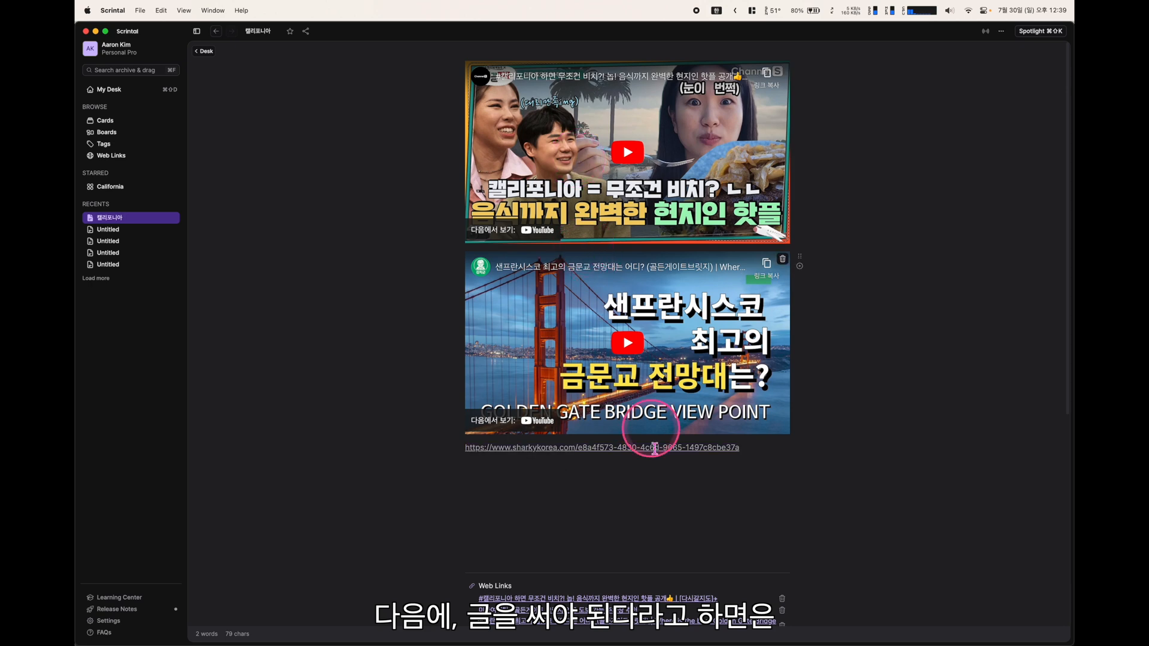
Write the sentence '배로 여기다가 글을 써주시면 되ㅂ니다.' below the link, then add a 큰 제목 Heading 1
click(674, 464)
text(배)
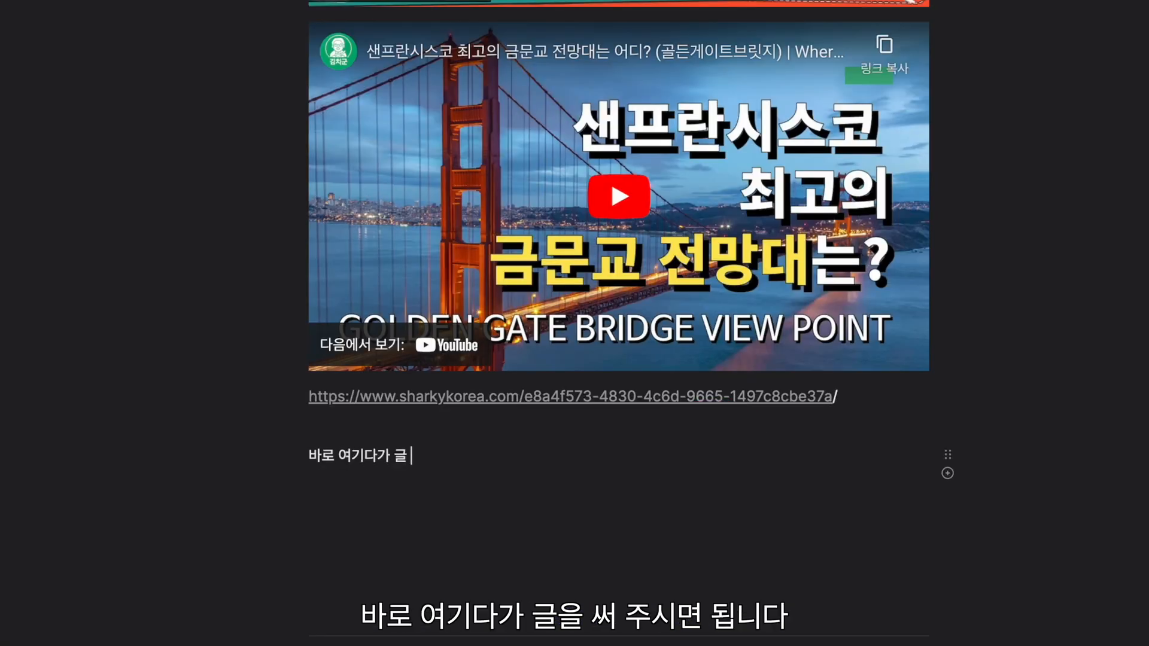
text(로 여기다가 글을 써주시면 되ㅂ니다.)
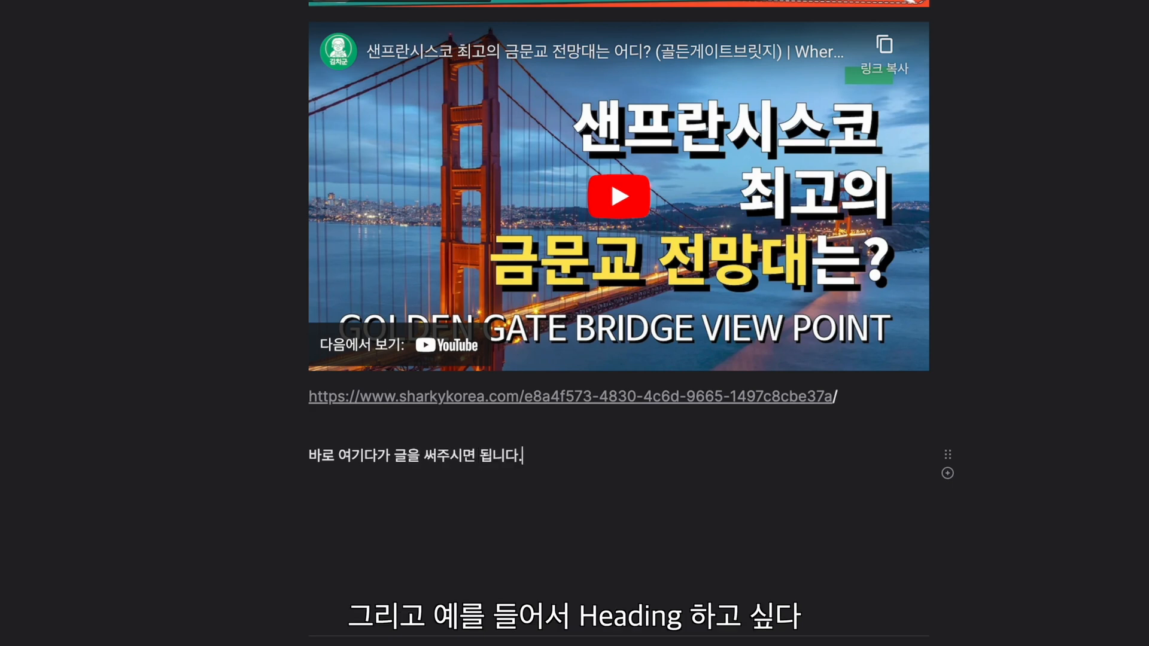
key(Return)
text(/)
scroll(526, 353, down, 5)
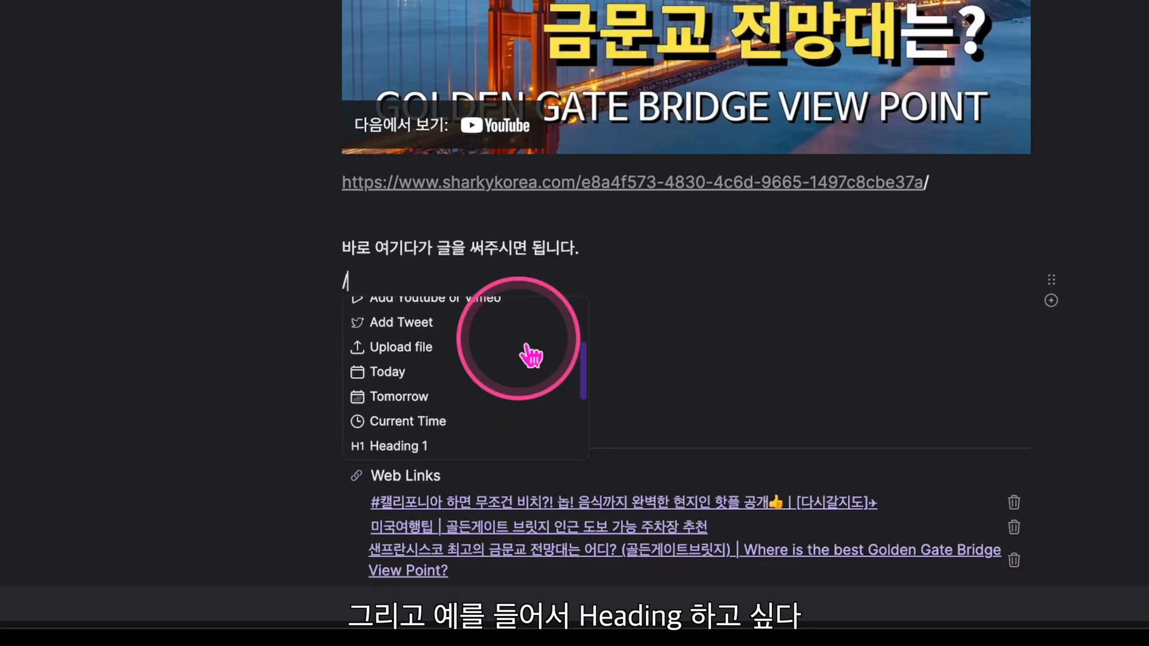
click(436, 352)
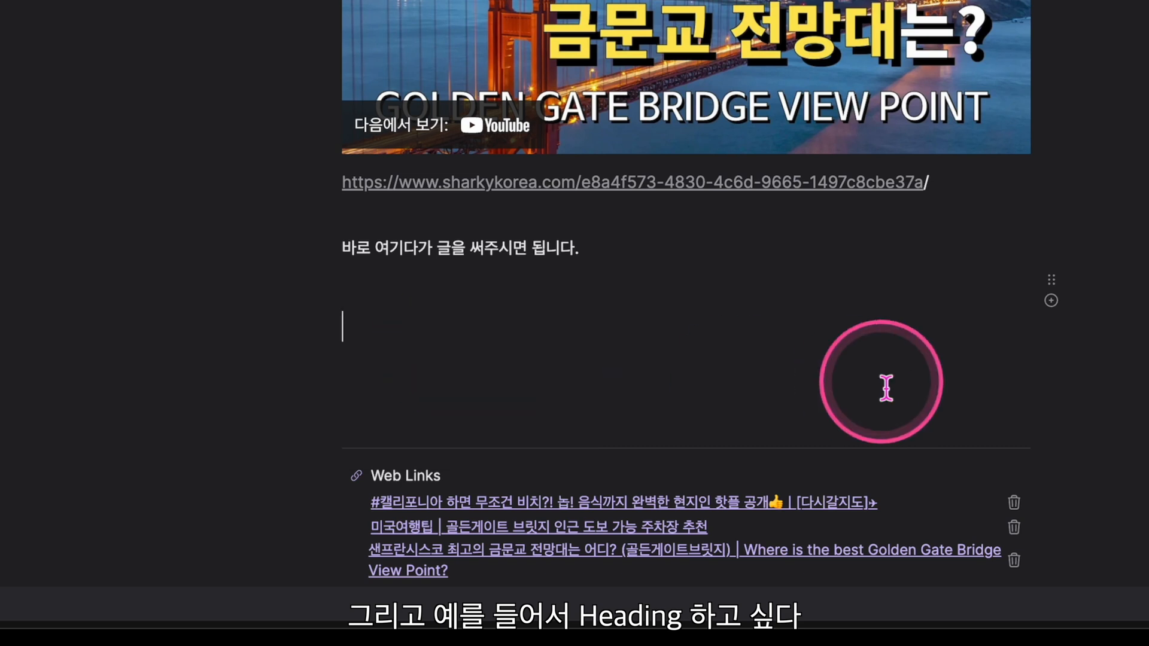
text(큰 제)
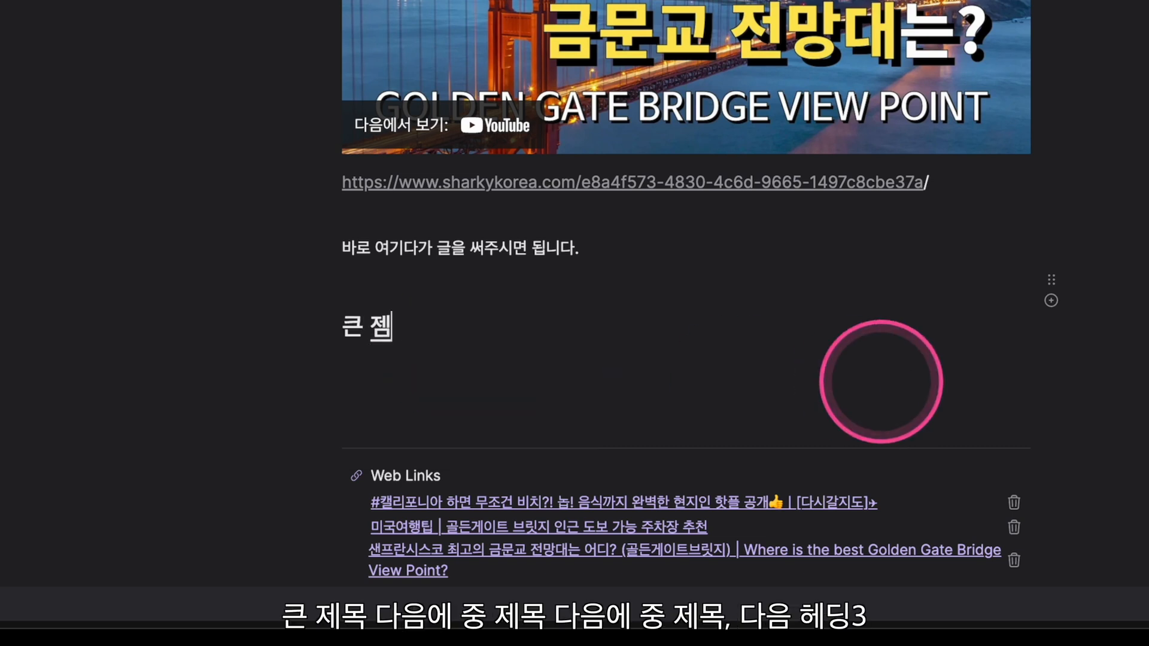
text(목)
text(/)
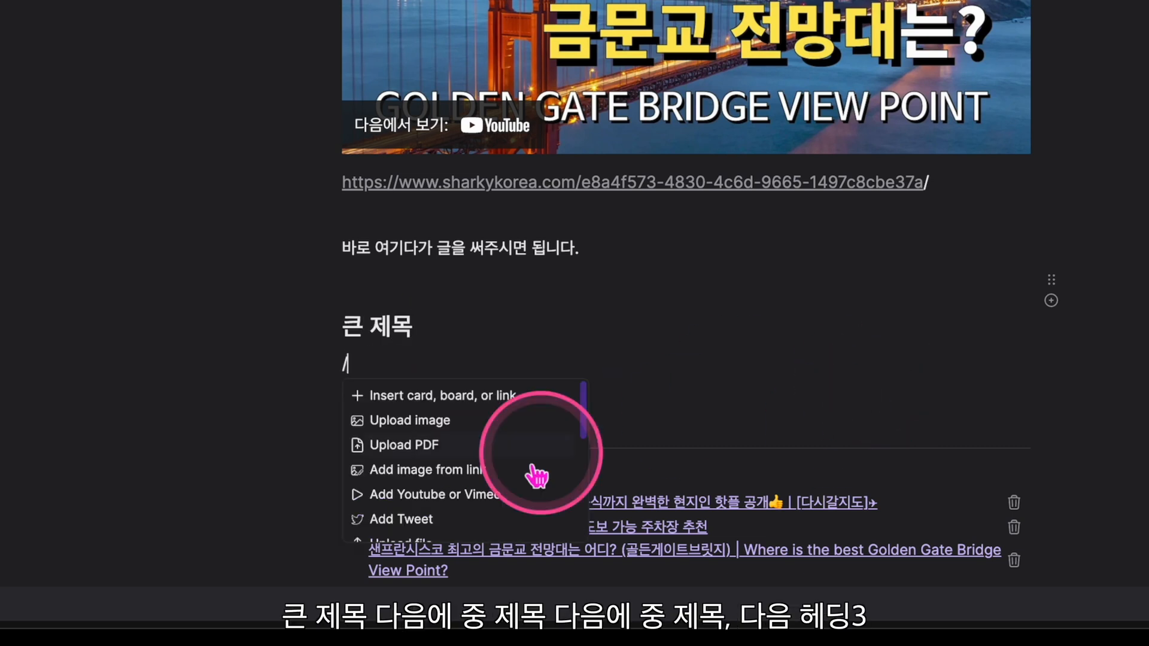
Add a 중제목 Heading 2 line beneath 큰 제목
scroll(531, 470, down, 4)
click(427, 516)
click(948, 370)
text(중)
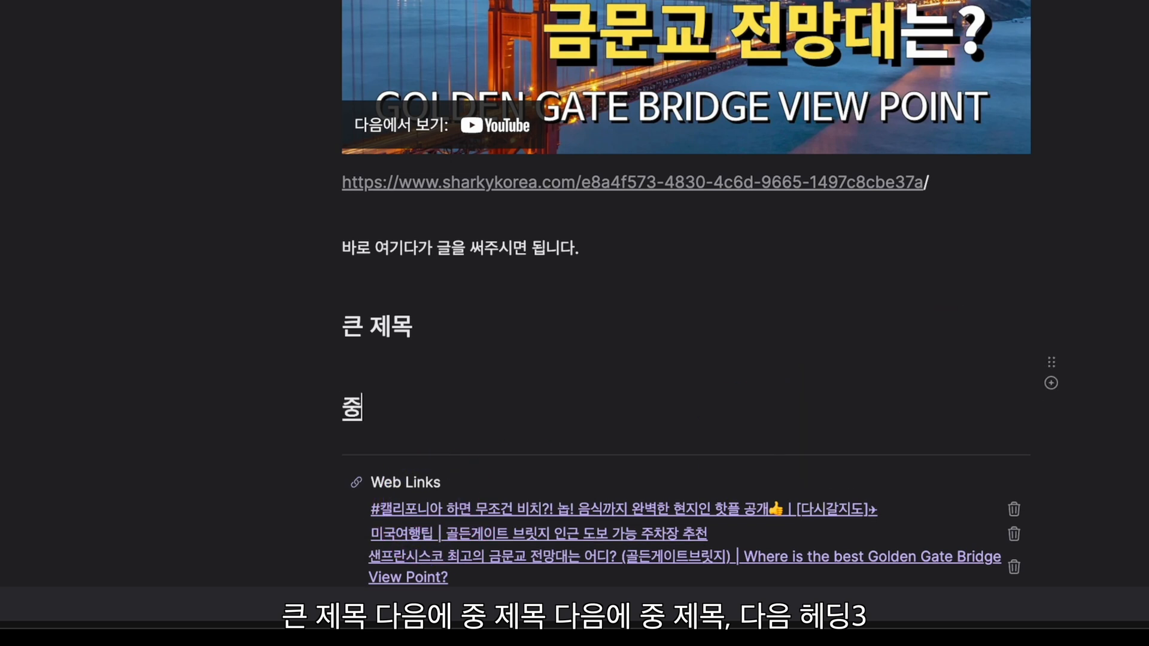
text(제목)
key(Return)
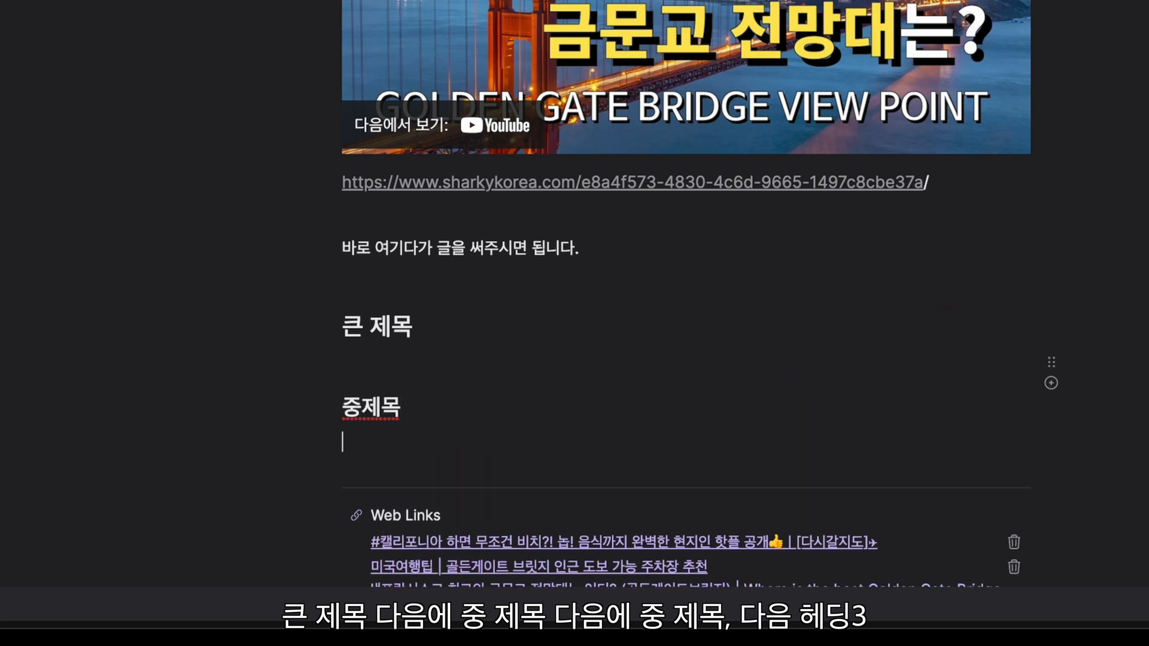
Add a 소제목 Heading 3 line beneath 중제목
scroll(580, 415, down, 1)
text(/)
scroll(487, 532, down, 2)
scroll(488, 532, down, 5)
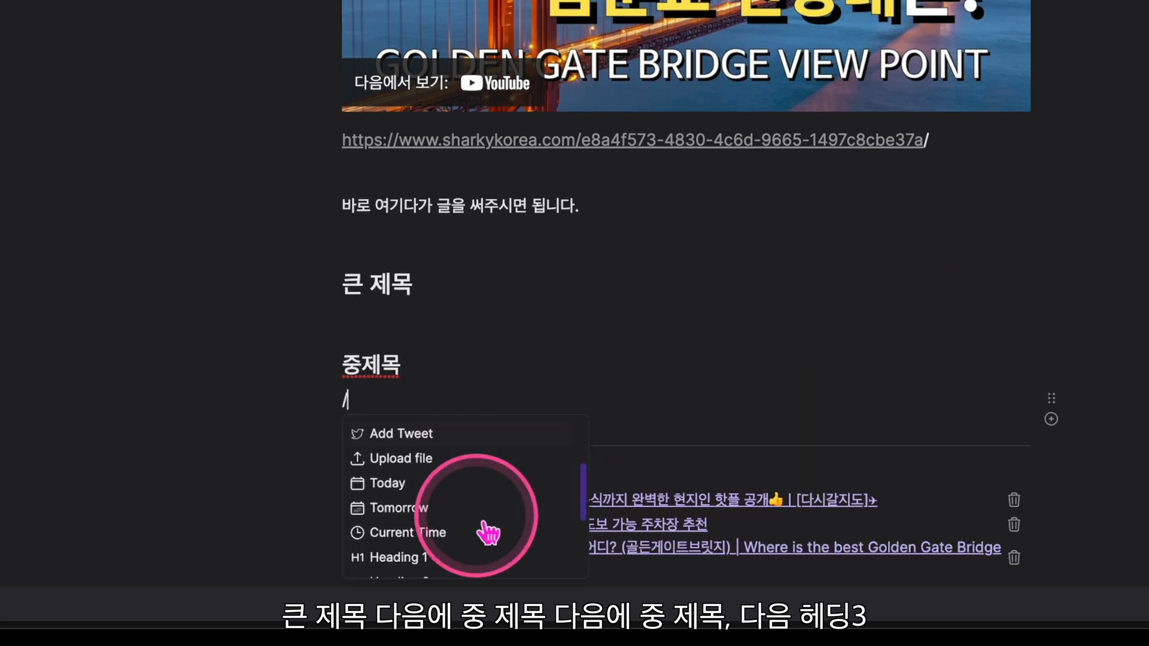
click(394, 463)
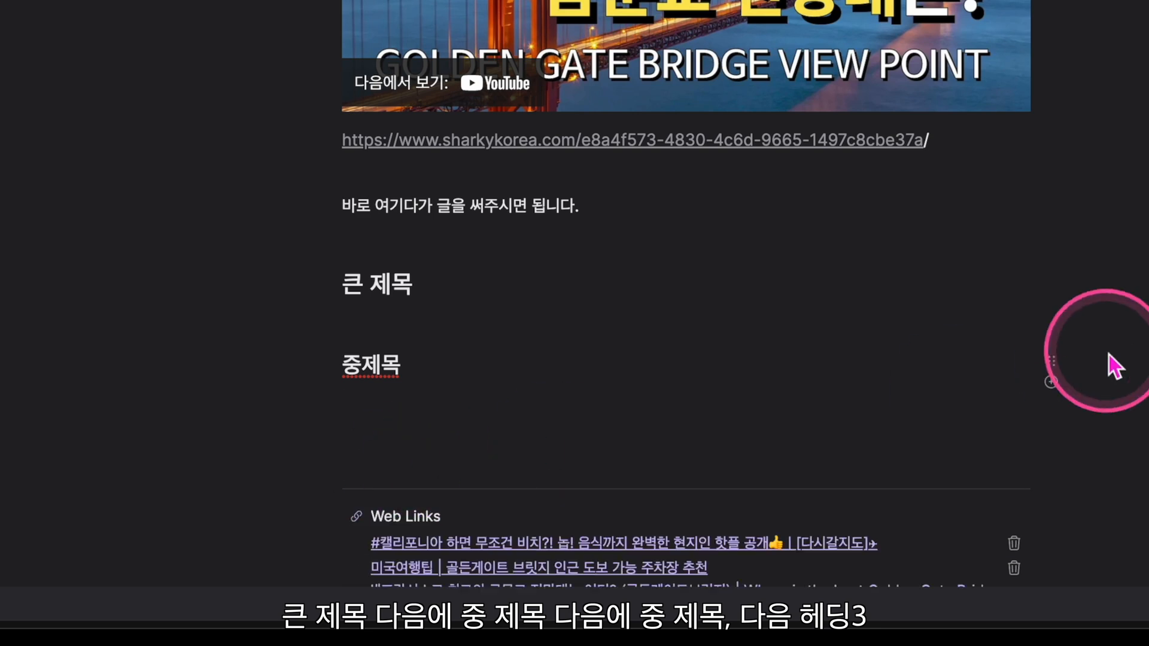
text(소제목)
key(Return)
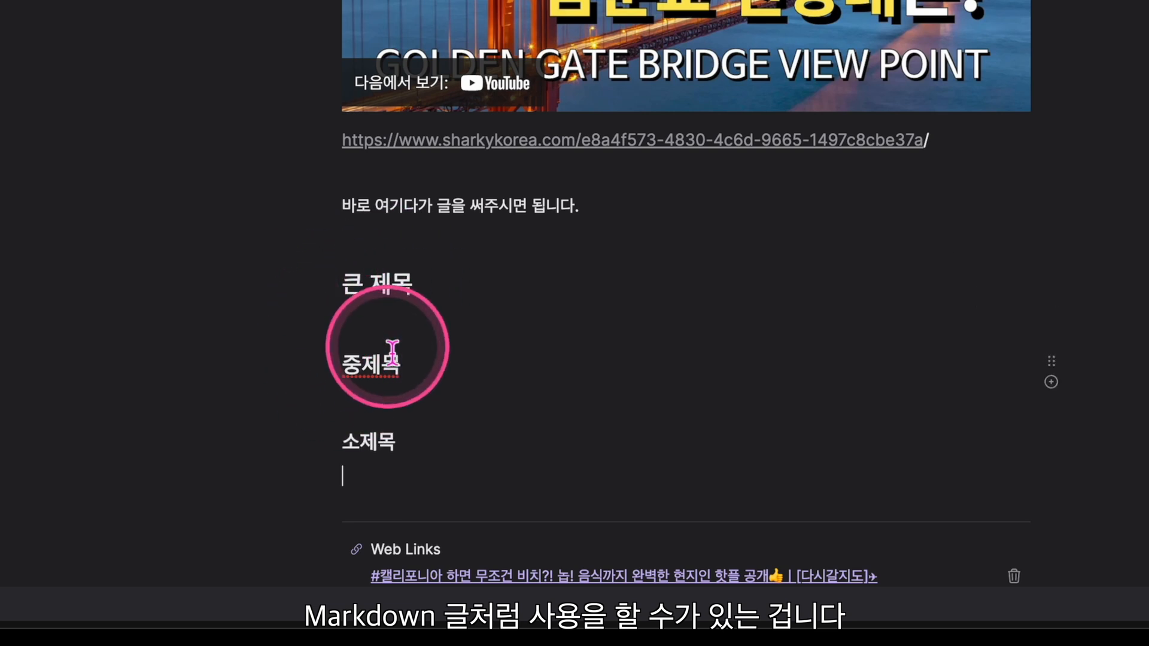
Go back to the Desk canvas and close the 캘리포니아 card panel
scroll(501, 302, down, 1)
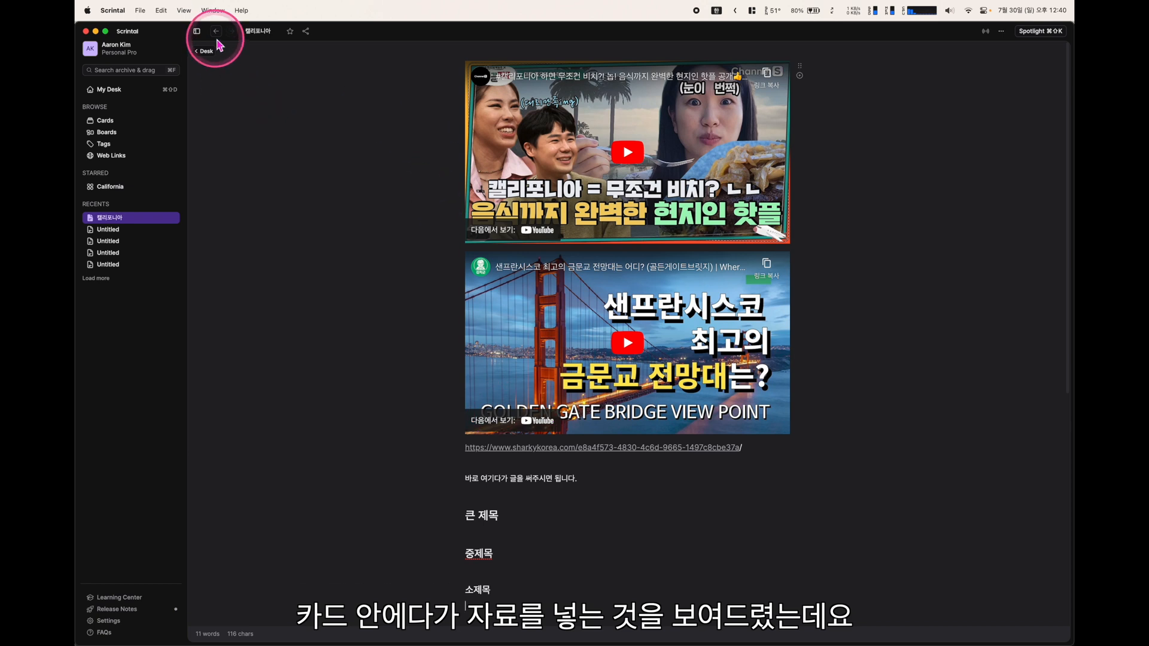
click(216, 31)
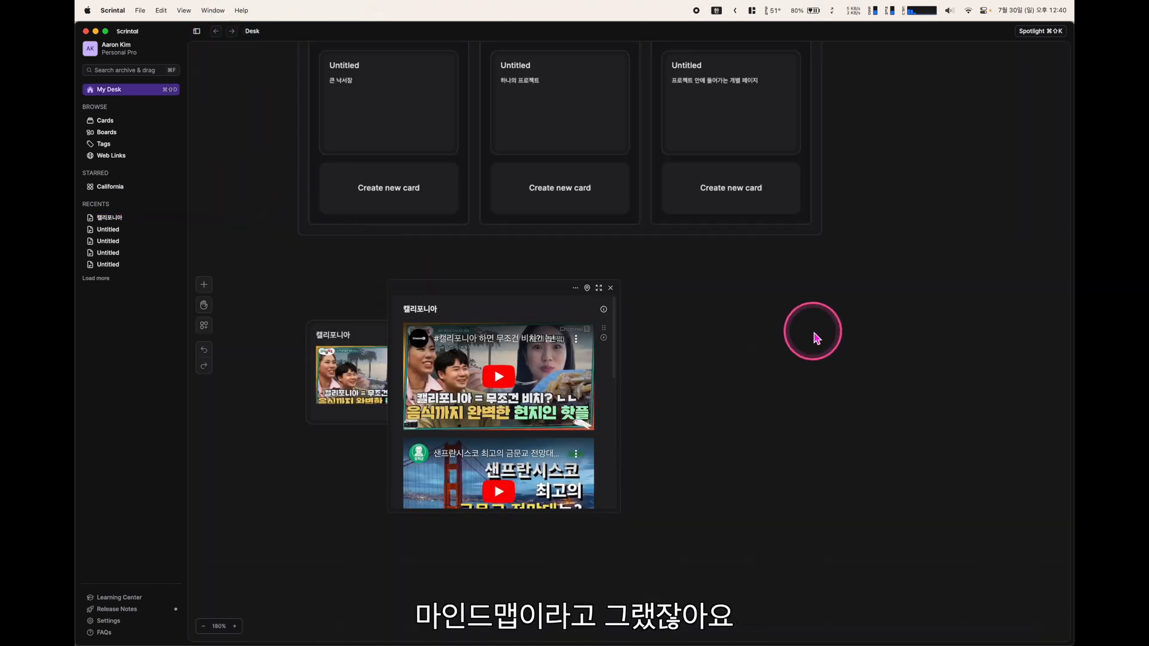
key(Escape)
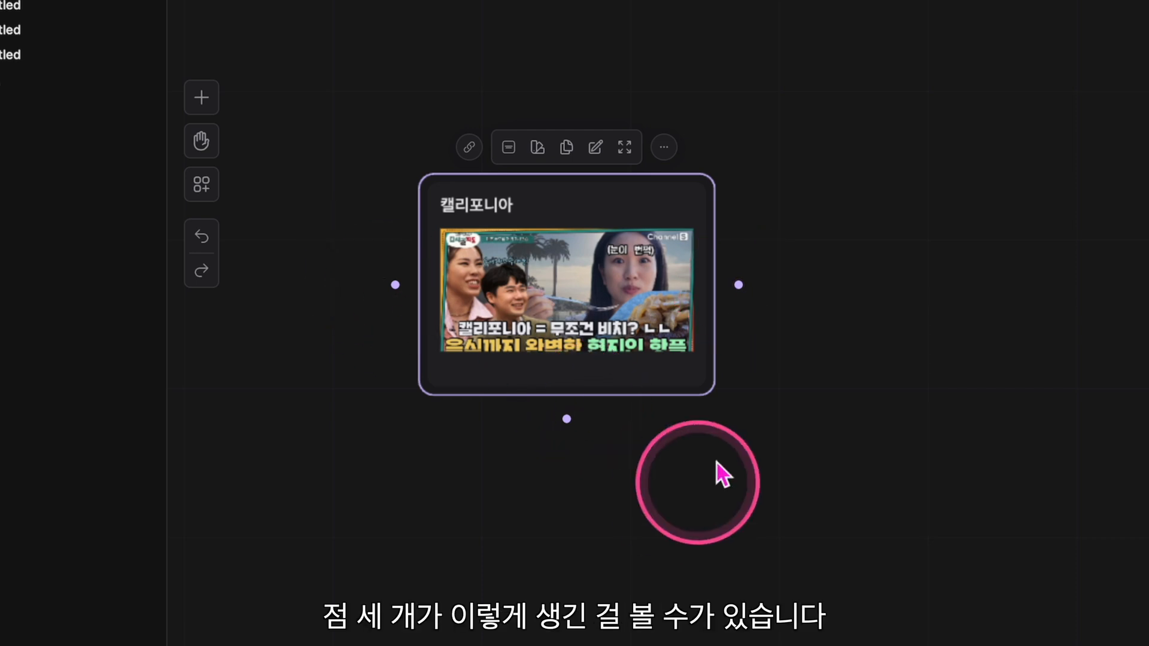
Create a linked 샌프란시스코 card branching from the 캘리포니아 card
click(740, 286)
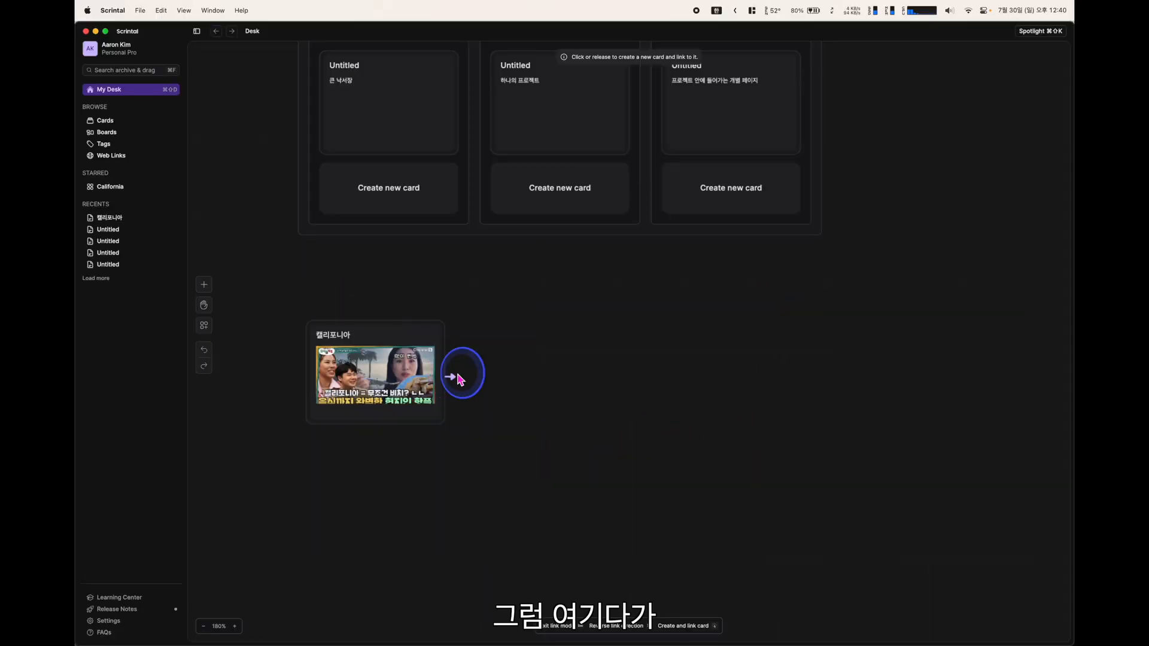
drag(460, 379, 588, 381)
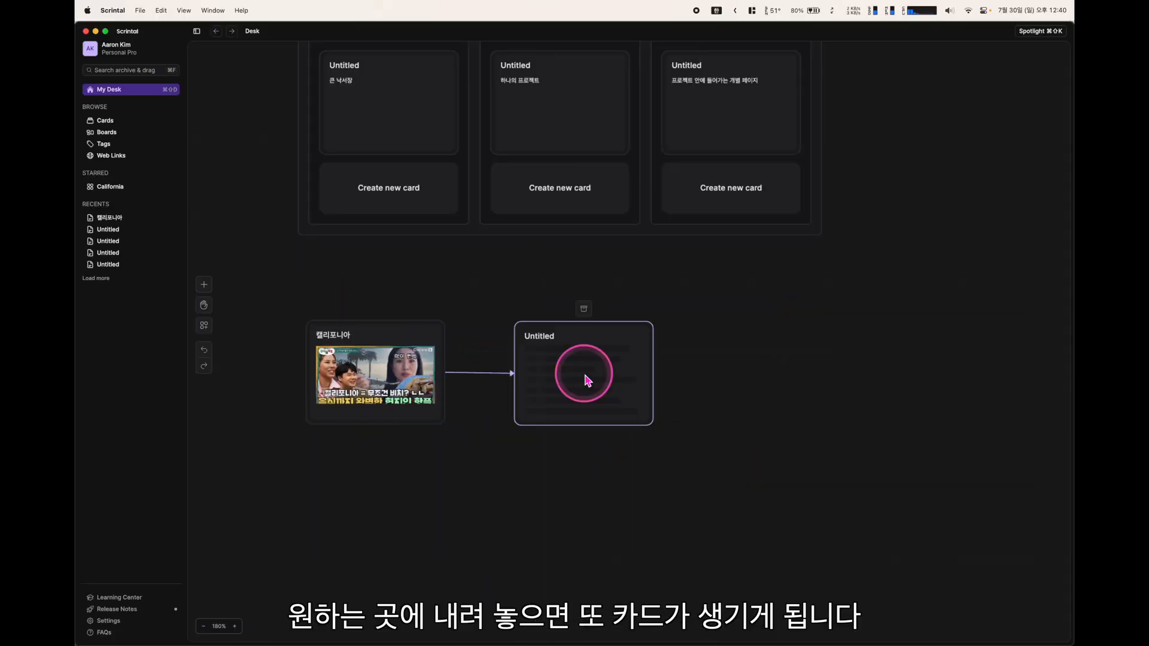
click(579, 382)
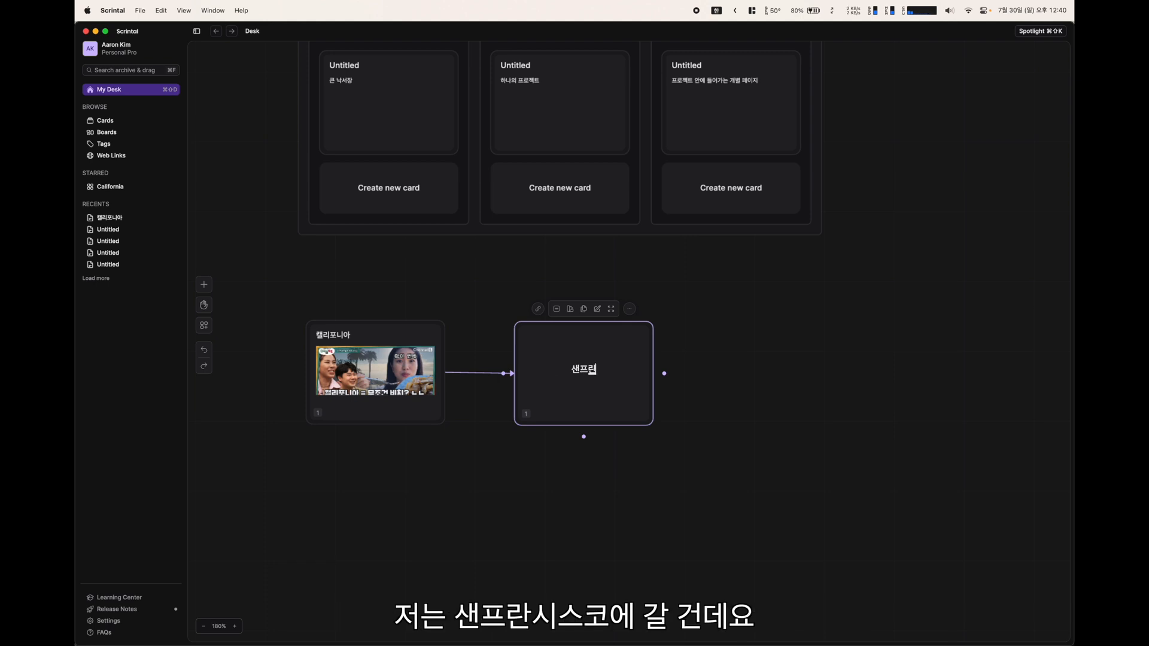
text(샌프란시스코)
key(Return)
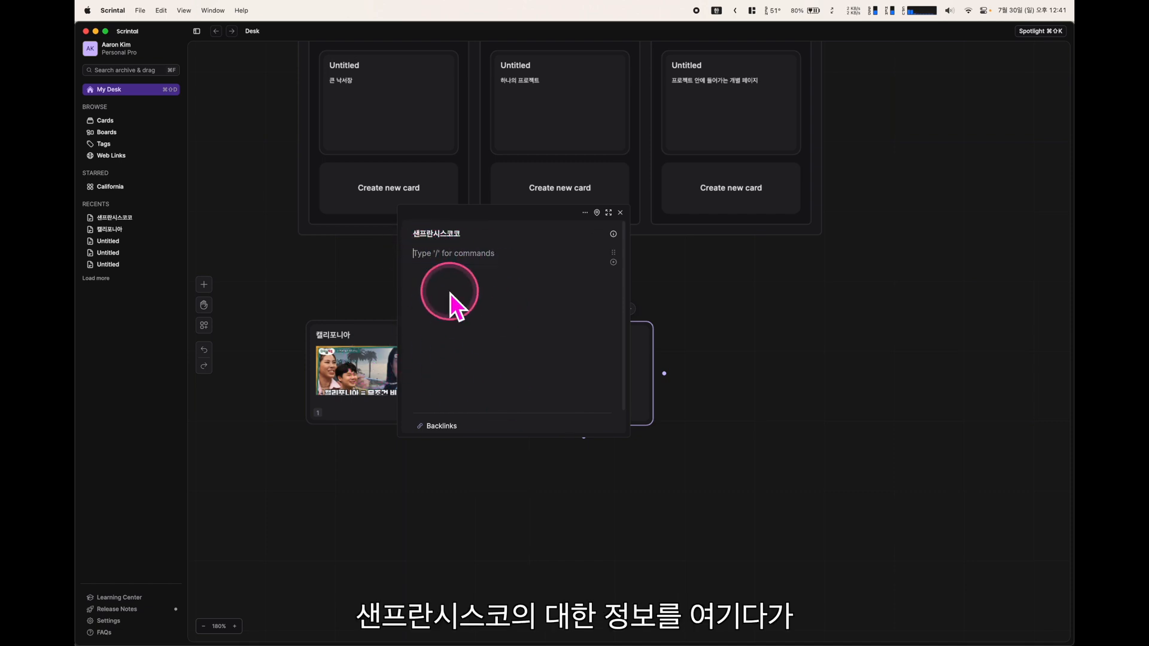
click(621, 213)
Chain a 요세미티 국립공원 card, then a 로스앤젤레스 card moved further right
drag(662, 373, 778, 376)
click(757, 369)
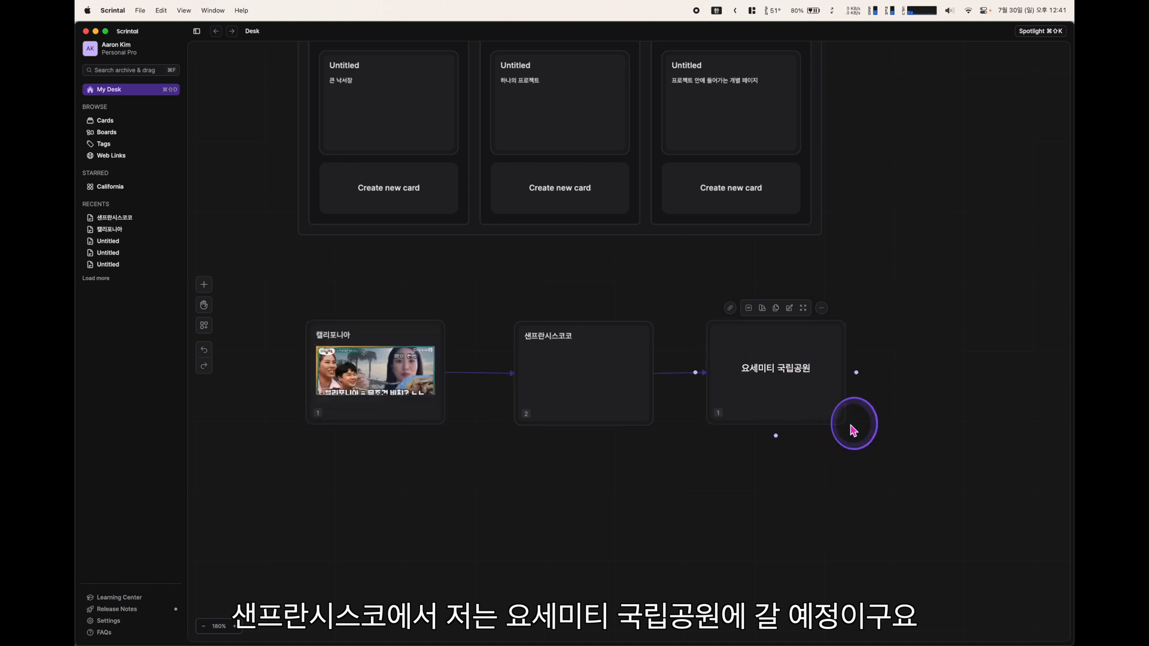
click(786, 427)
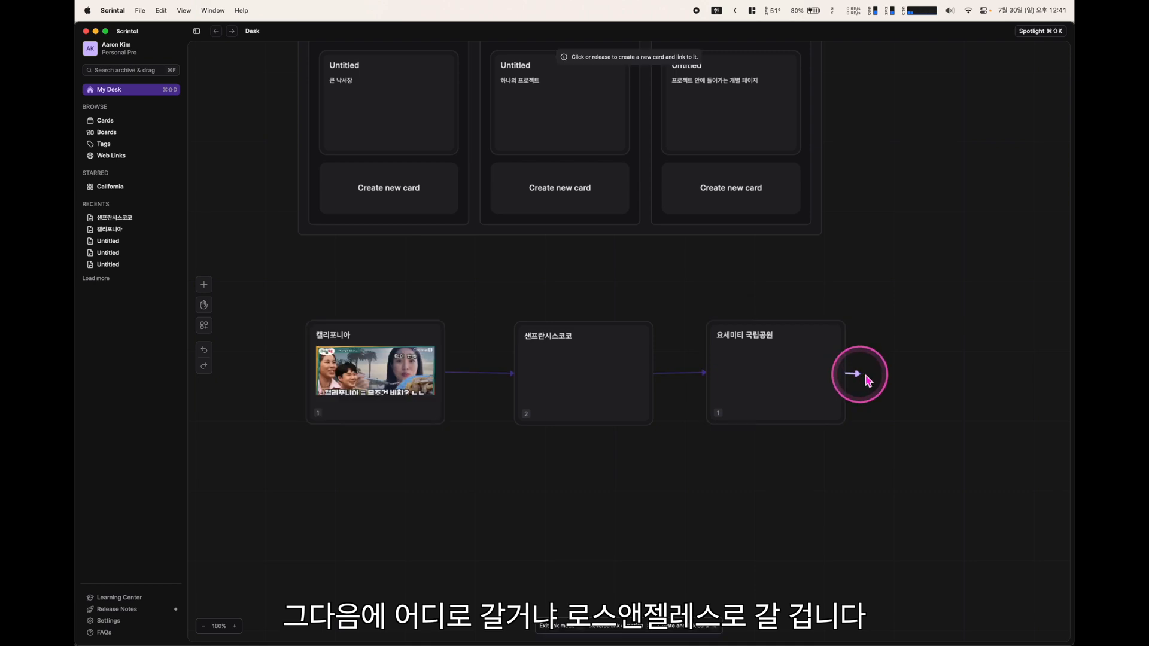
drag(867, 380, 918, 372)
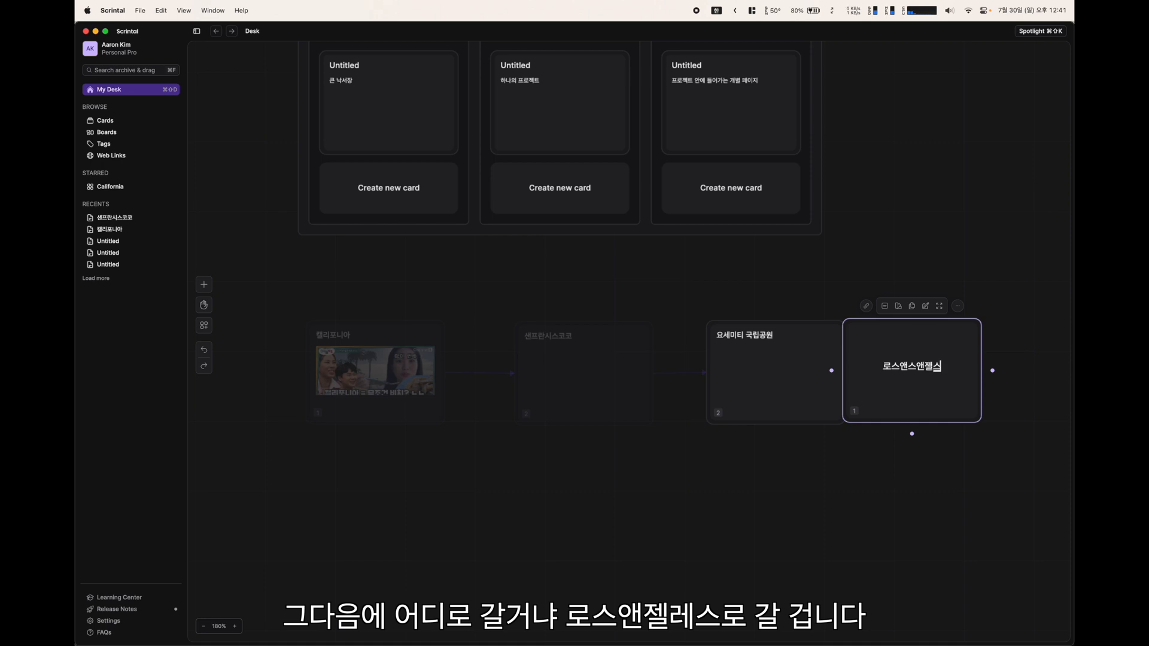
key(BackSpace)
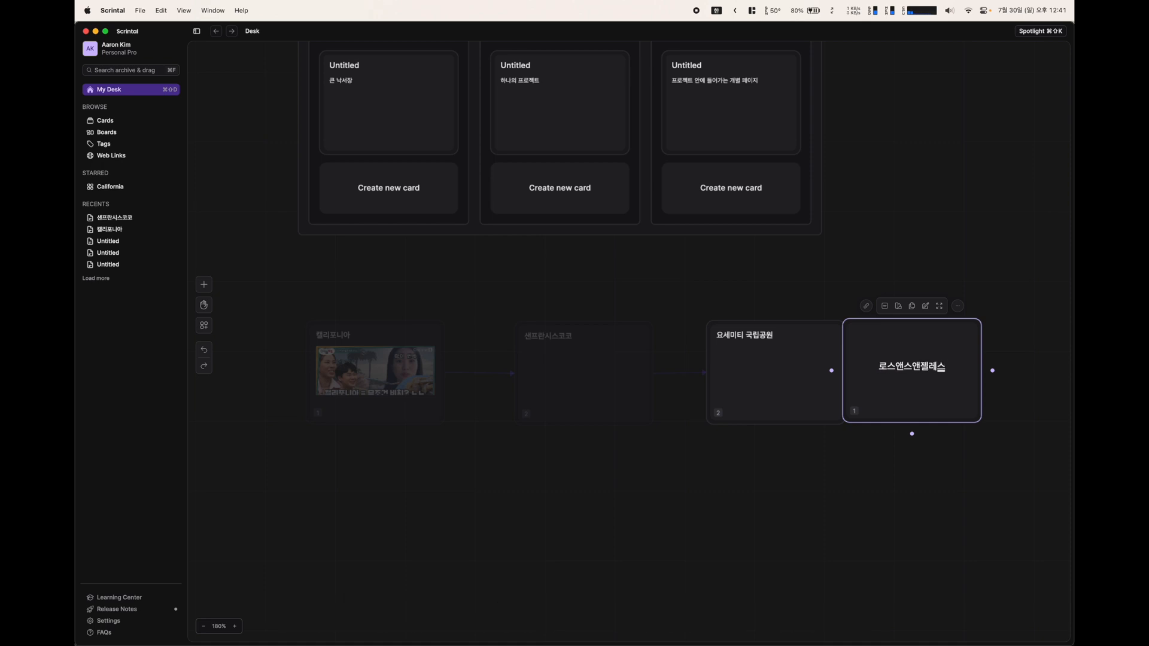
click(918, 482)
drag(899, 398, 954, 383)
click(729, 472)
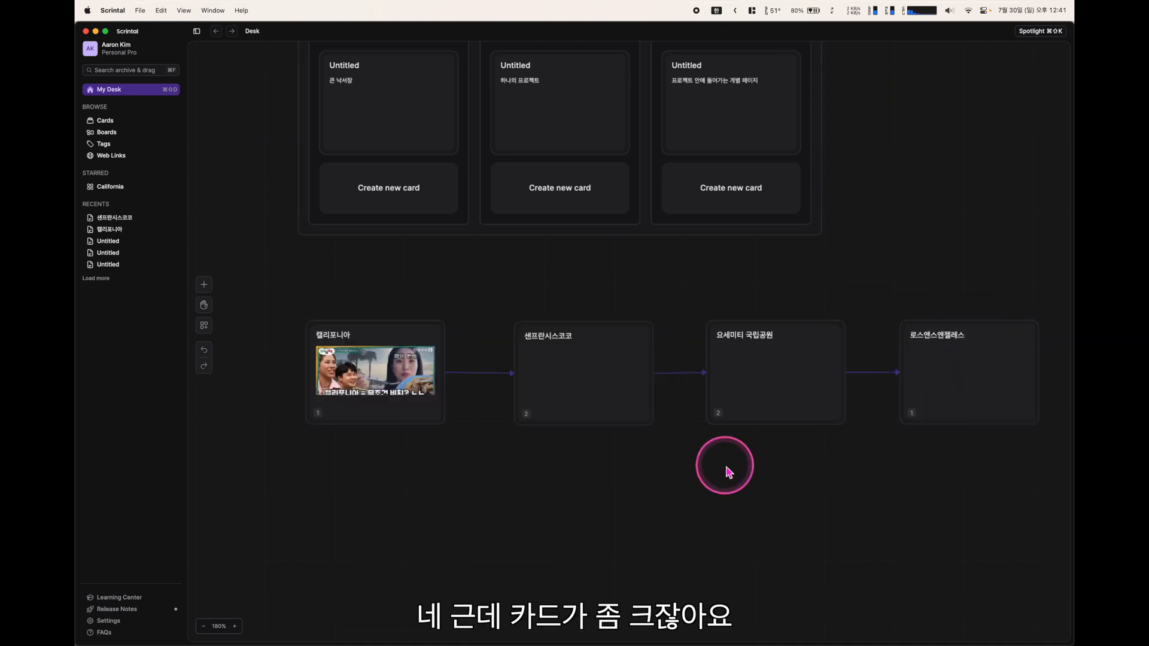
Toggle the 캘리포니아 card's layout twice to make it a compact title-only card
scroll(728, 472, down, 3)
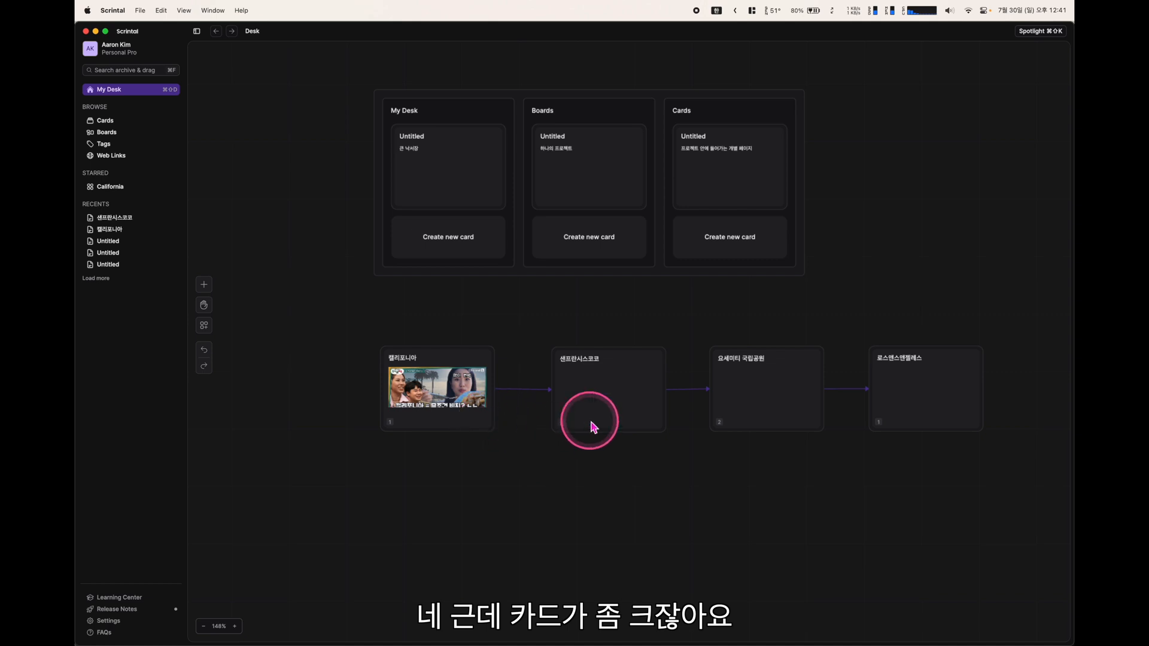
right_click(450, 388)
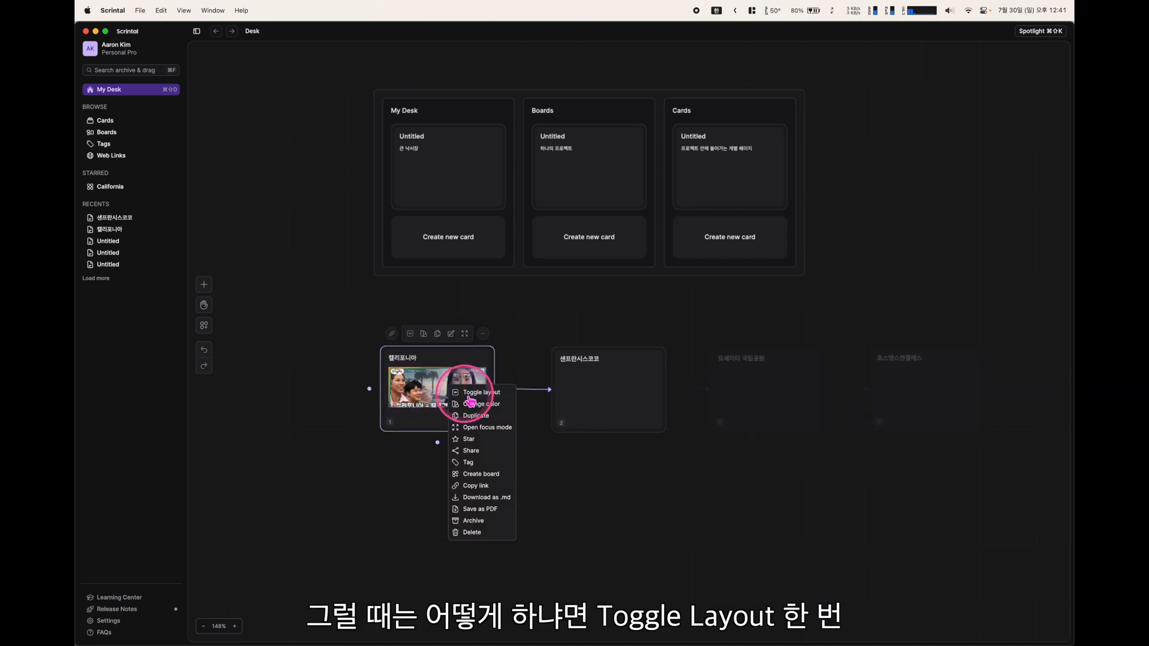
click(469, 393)
right_click(453, 388)
click(483, 392)
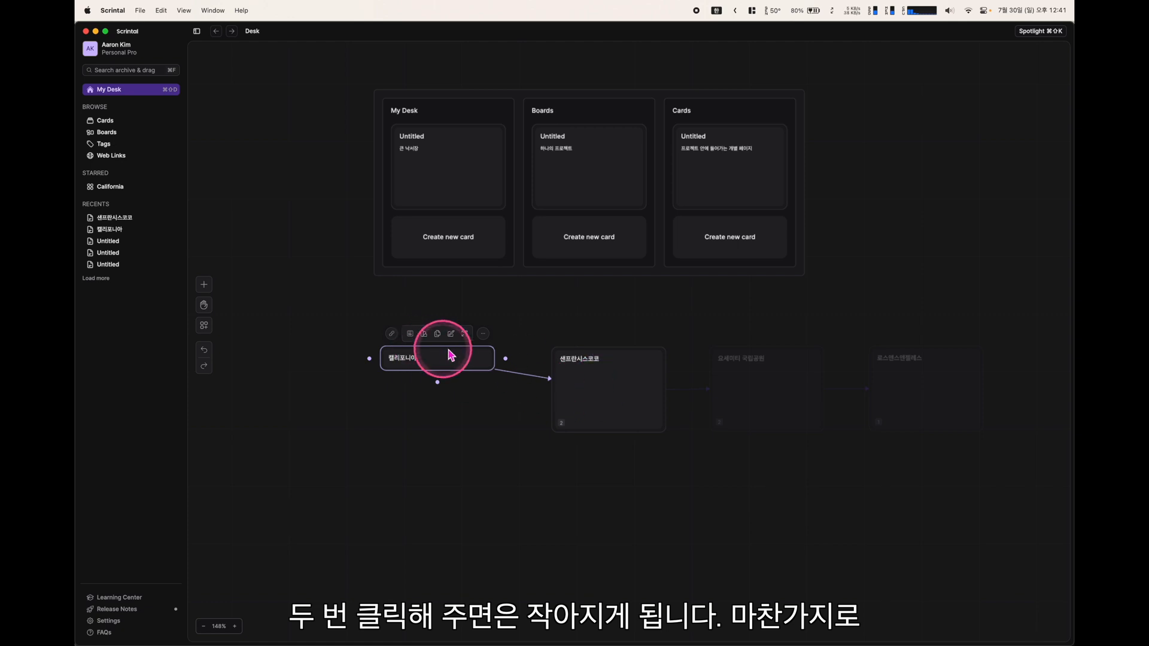
Collapse the other three selected cards into compact title-only layout and recentre the chain
drag(1047, 348, 544, 441)
right_click(578, 402)
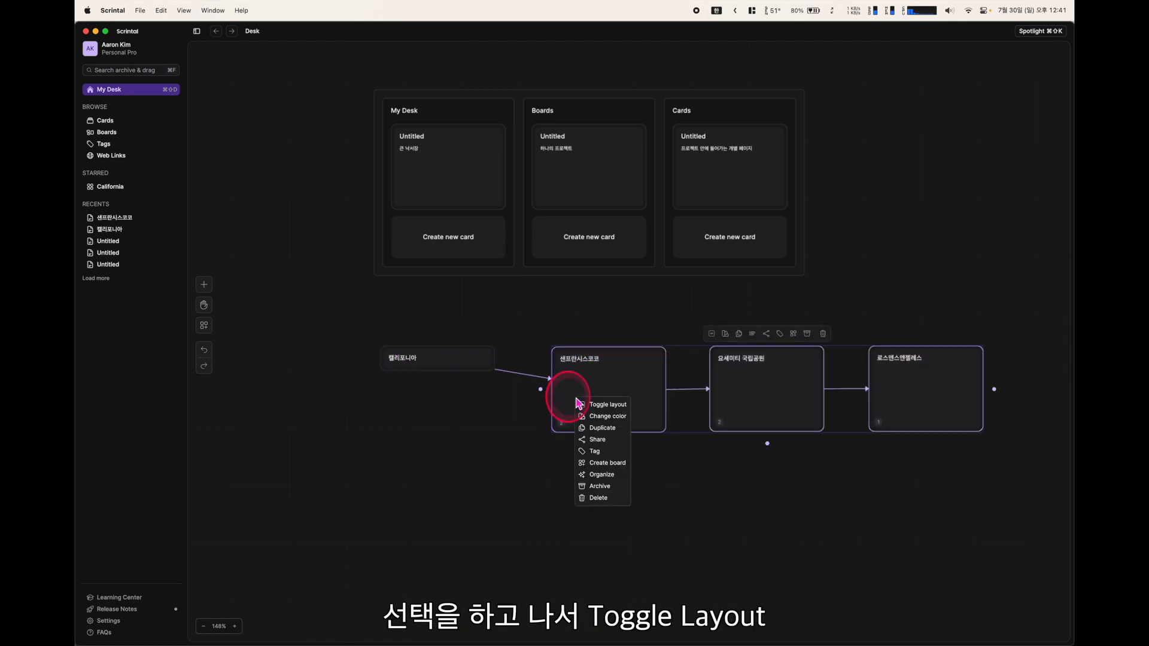
click(596, 406)
right_click(602, 392)
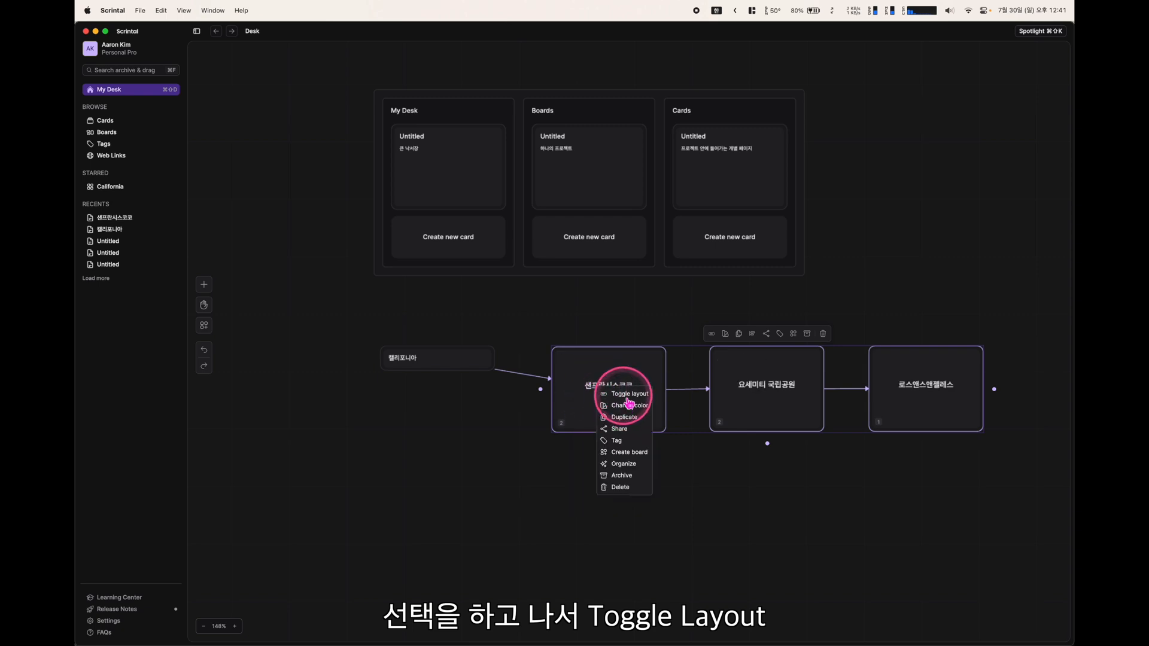
click(627, 395)
click(896, 416)
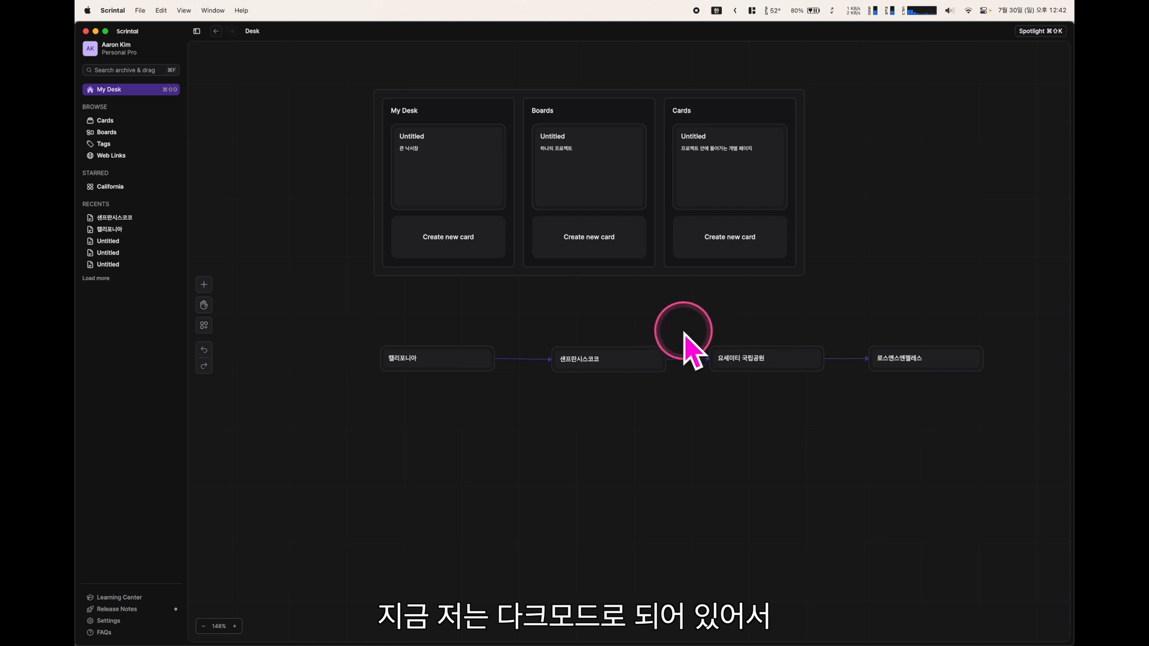
drag(672, 436, 654, 469)
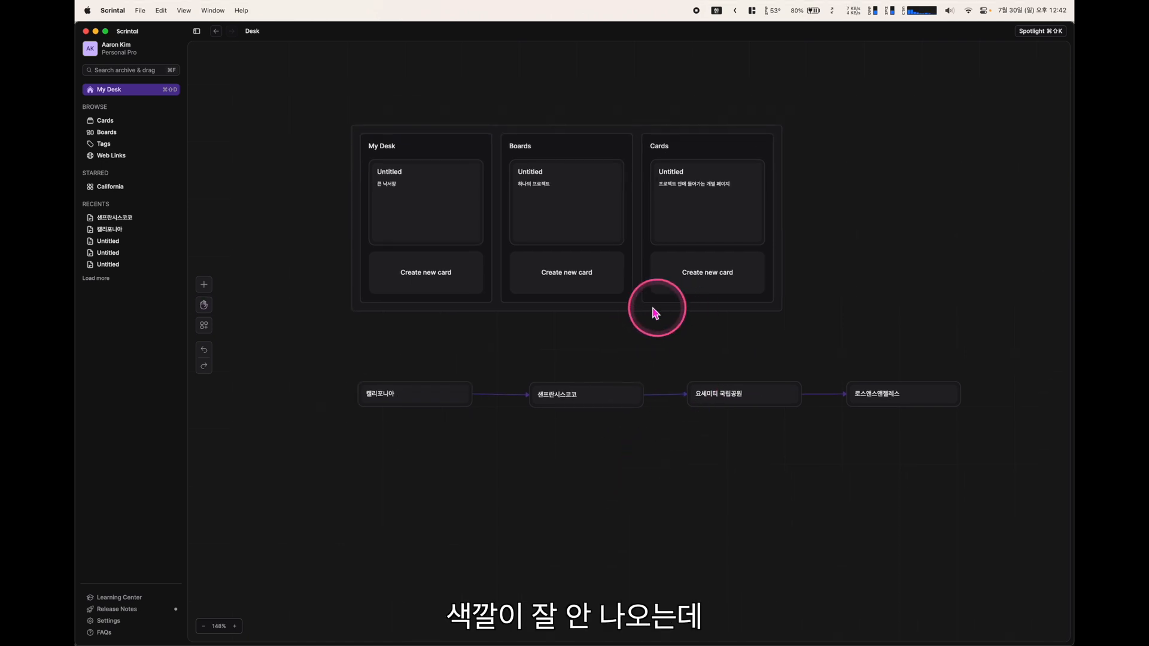
Switch Scrintal to the light theme and colour all four travel cards pink
click(119, 623)
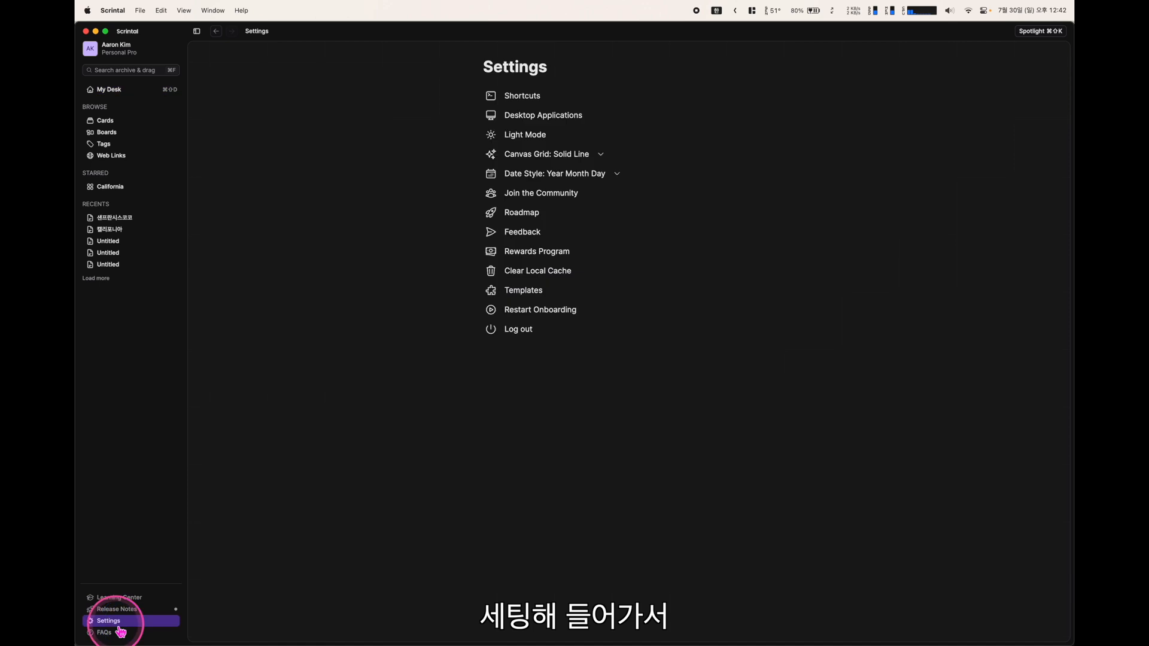
click(526, 137)
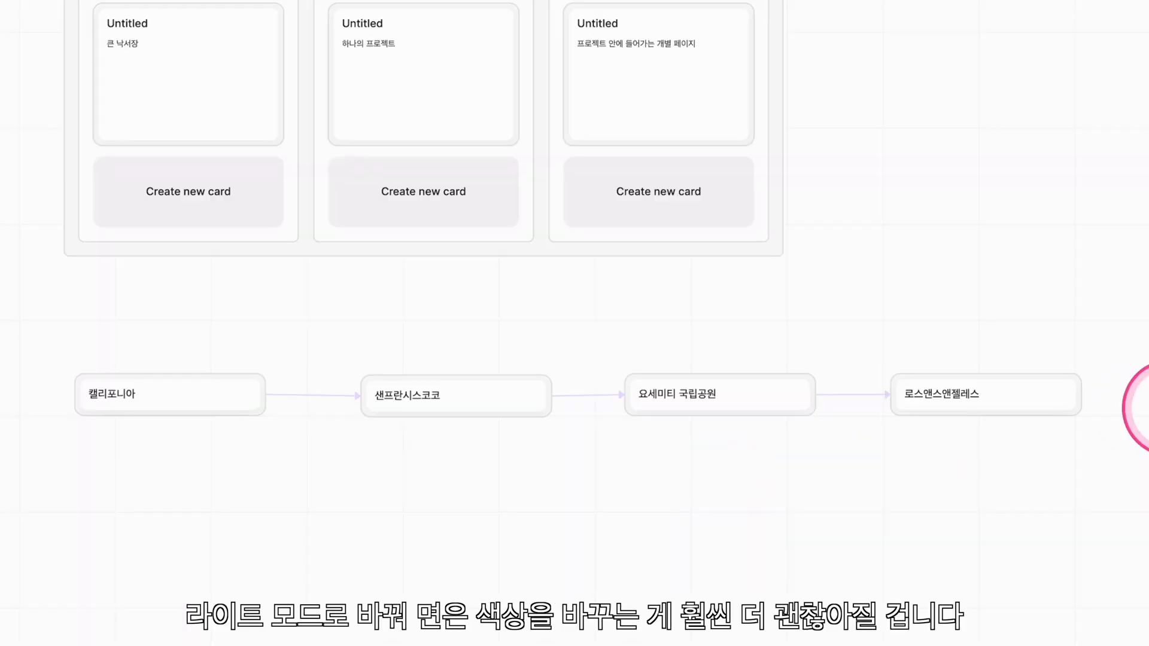
drag(1125, 338, 56, 419)
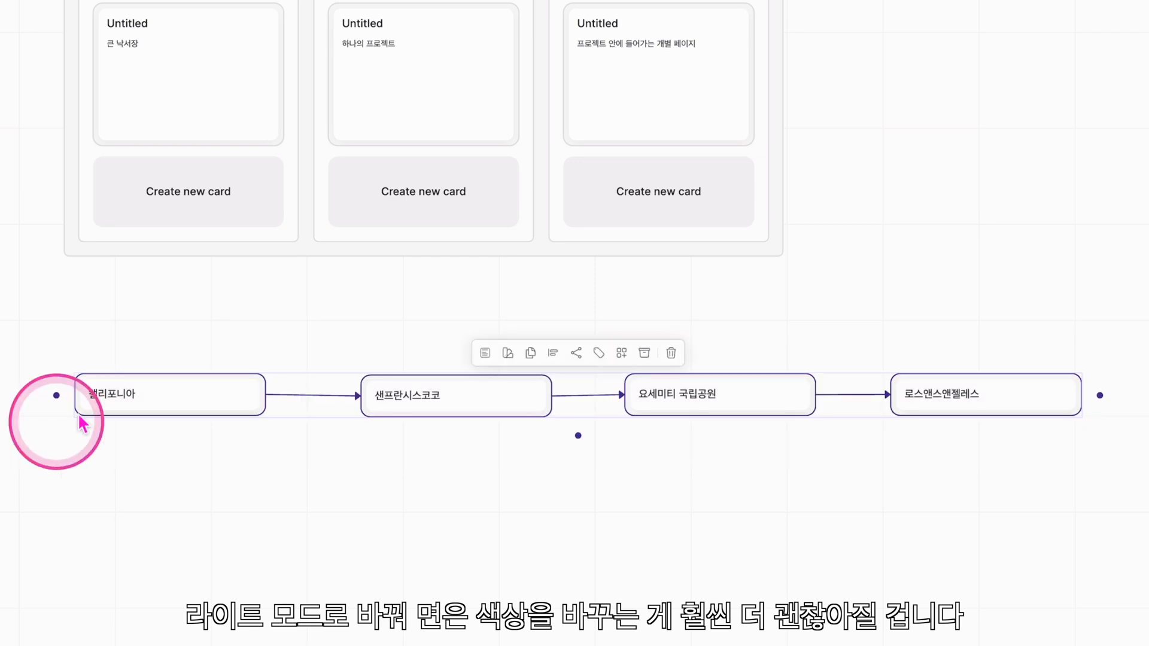
click(515, 359)
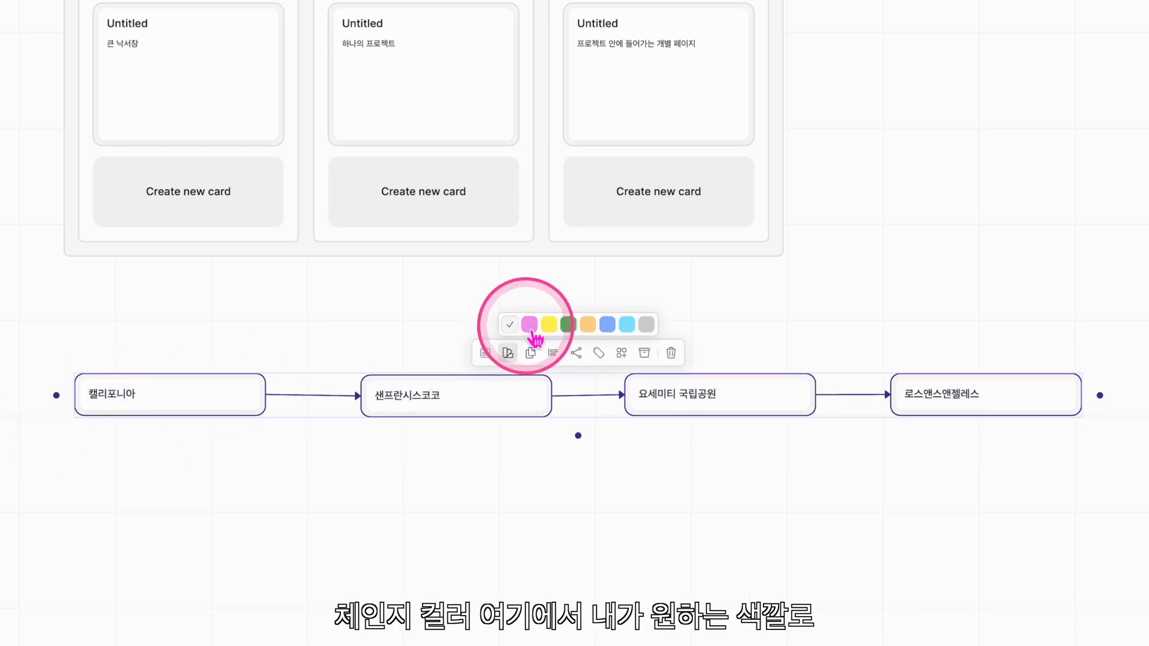
click(530, 324)
click(541, 503)
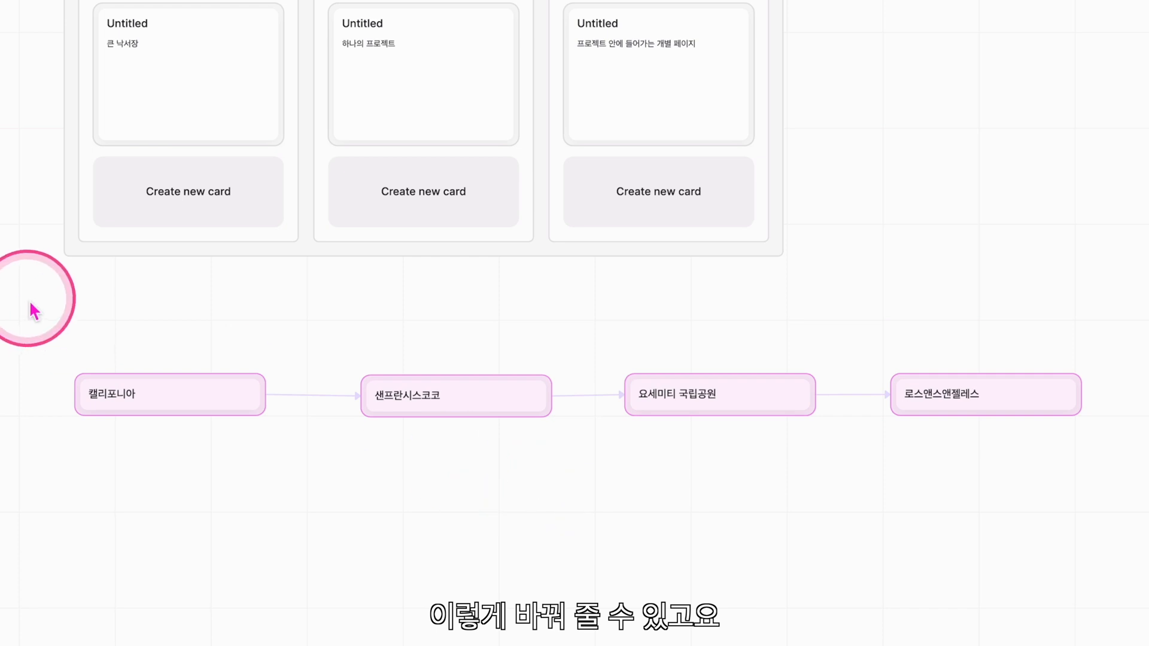
Recolour the San Francisco card green and the Yosemite card orange
click(424, 413)
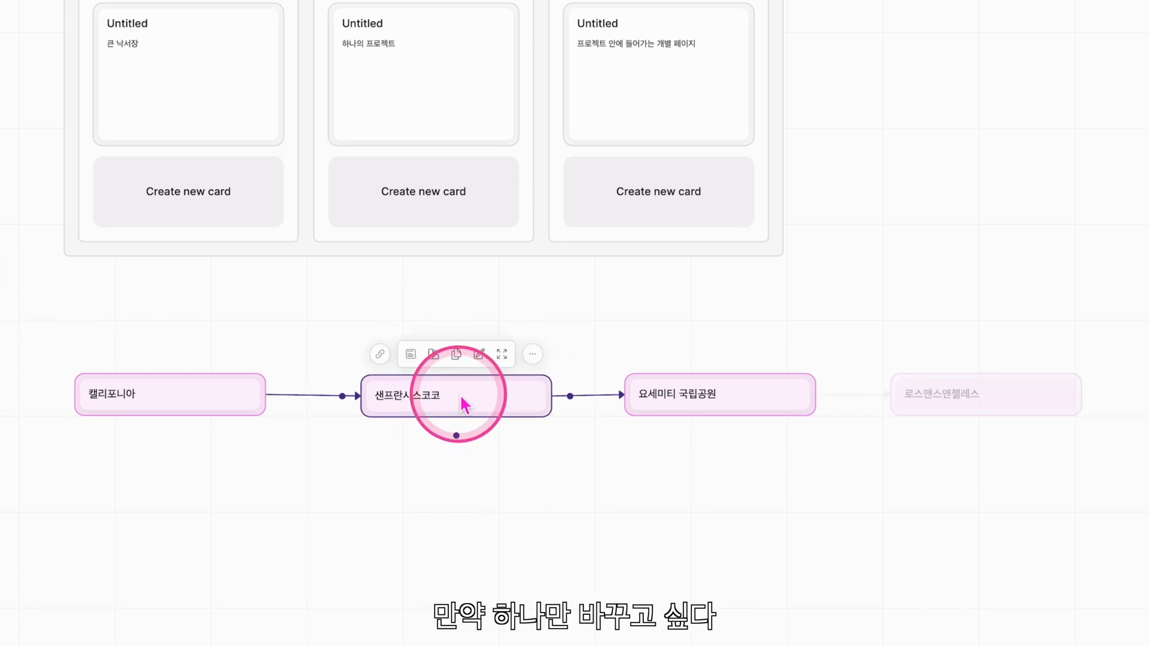
click(433, 354)
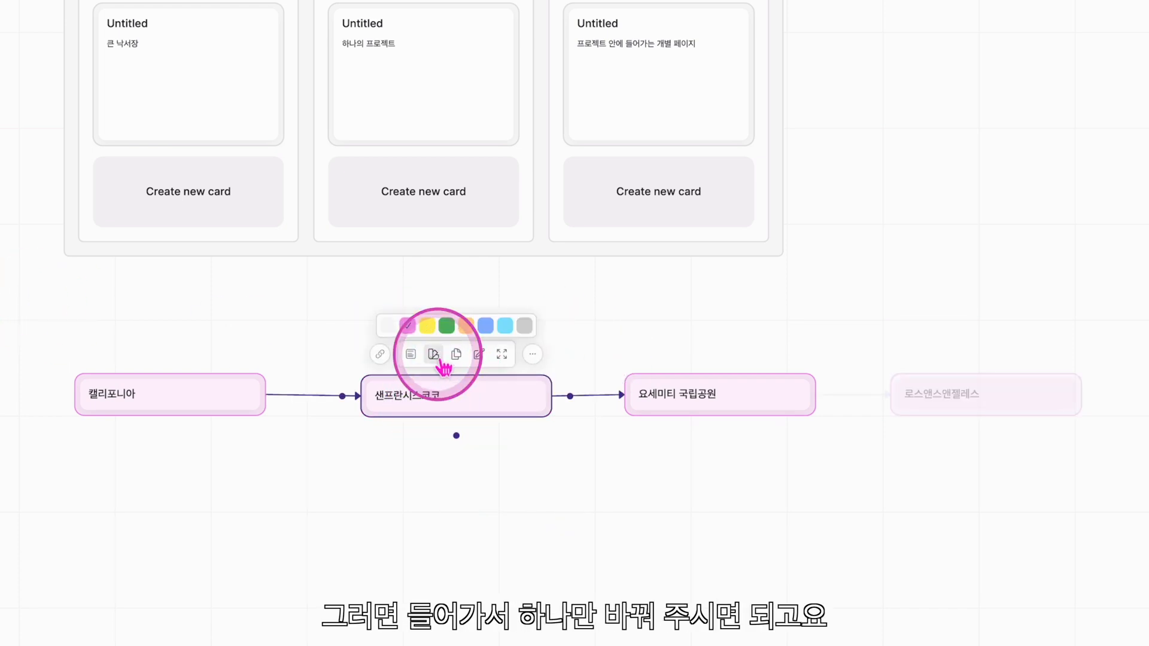
click(449, 325)
right_click(678, 389)
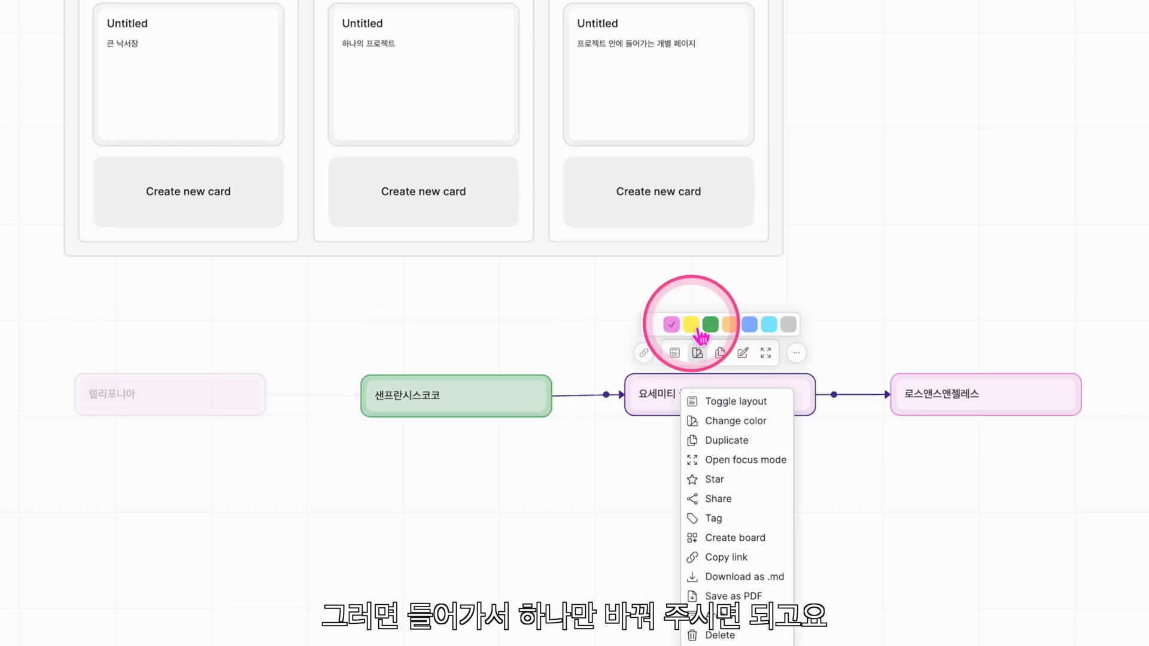
click(709, 324)
click(750, 352)
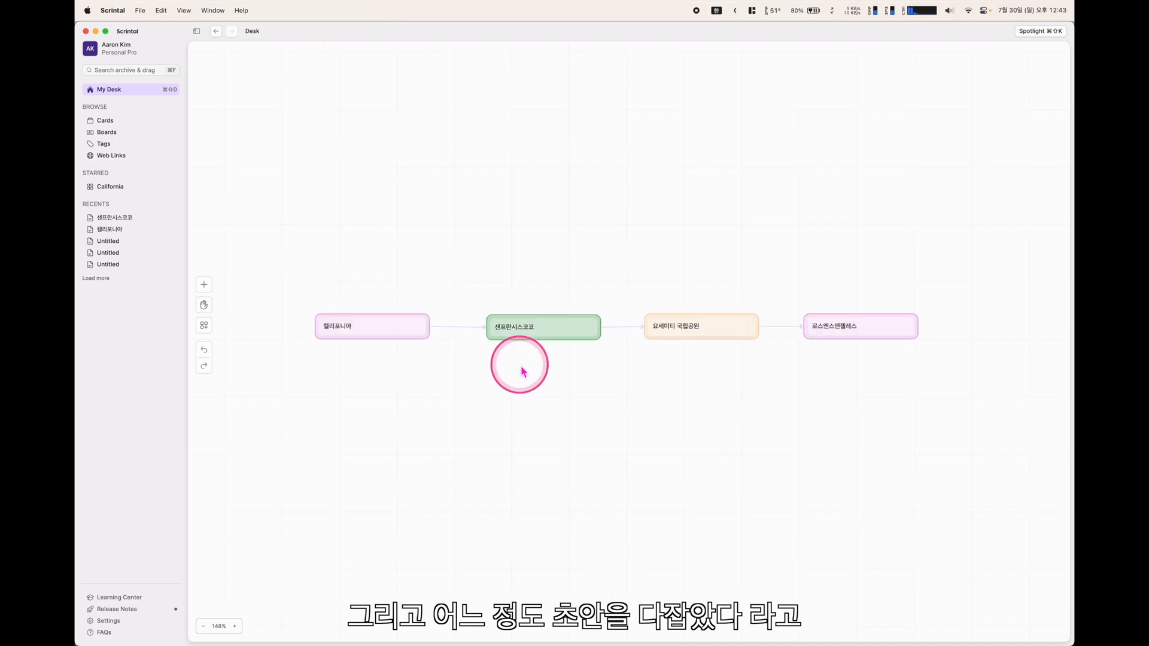
Pan the Desk up slightly and marquee-select all four cards from 캘리포니아 to 로스앤젤레스
scroll(536, 407, down, 2)
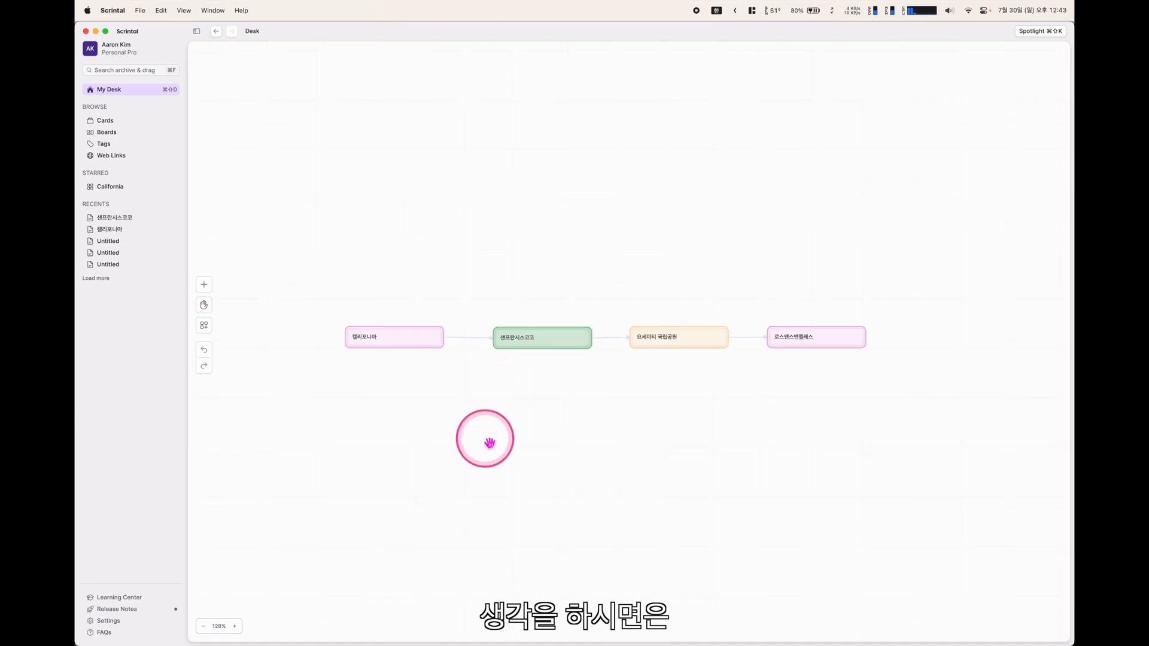
drag(513, 448, 510, 403)
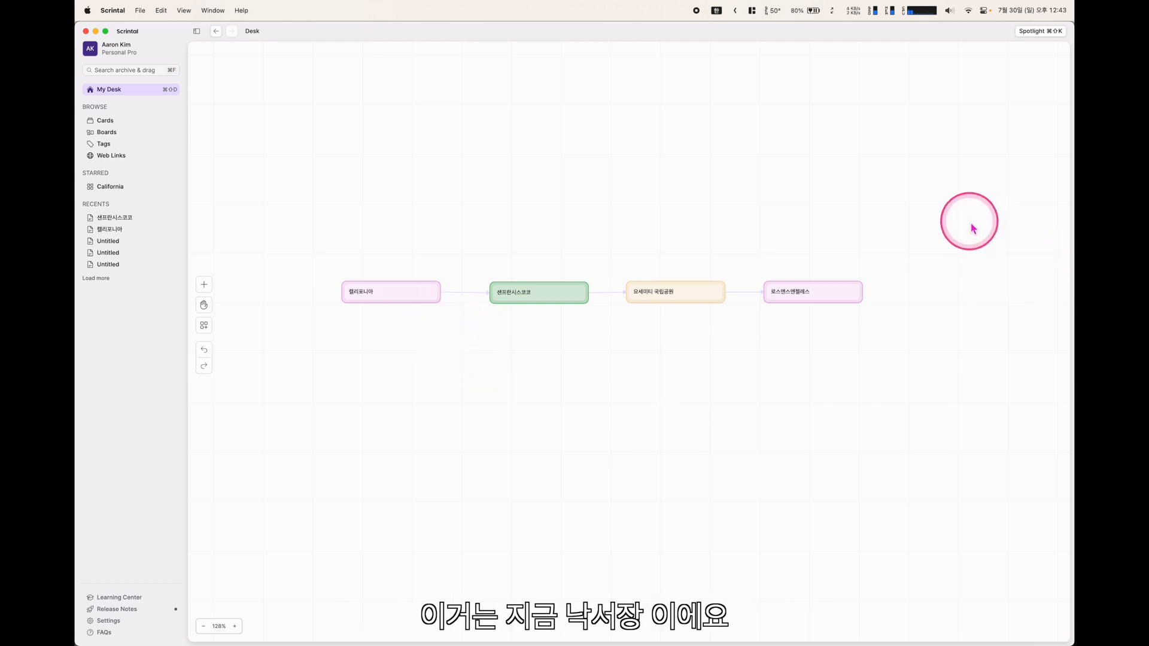
drag(970, 220, 331, 413)
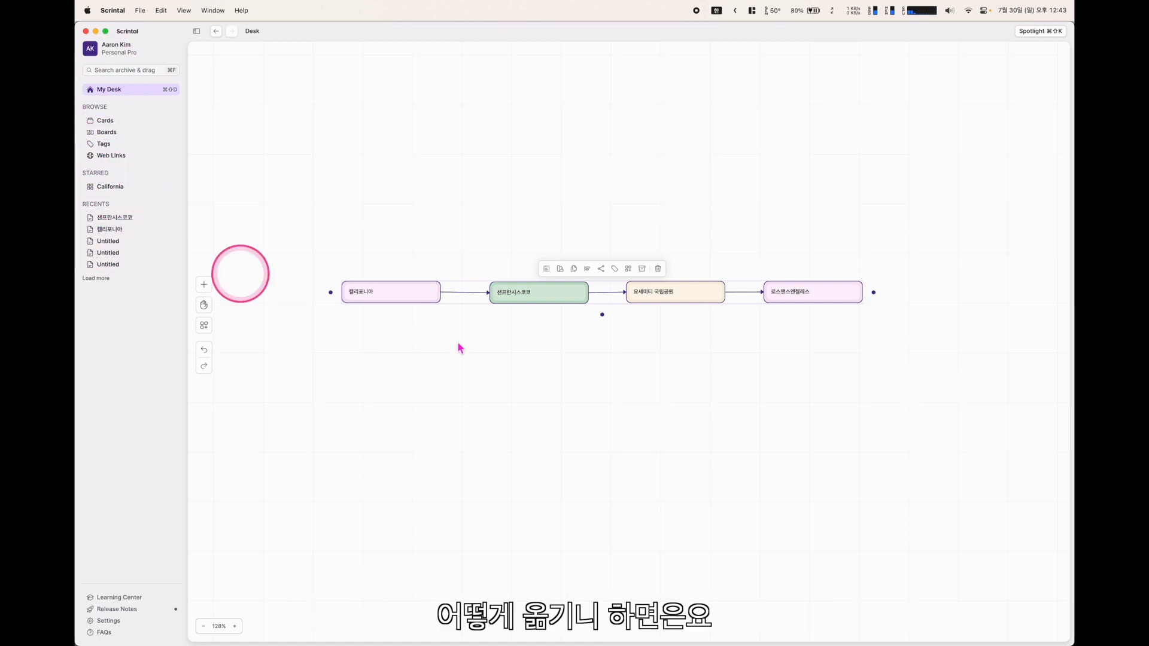
click(608, 383)
drag(889, 248, 317, 340)
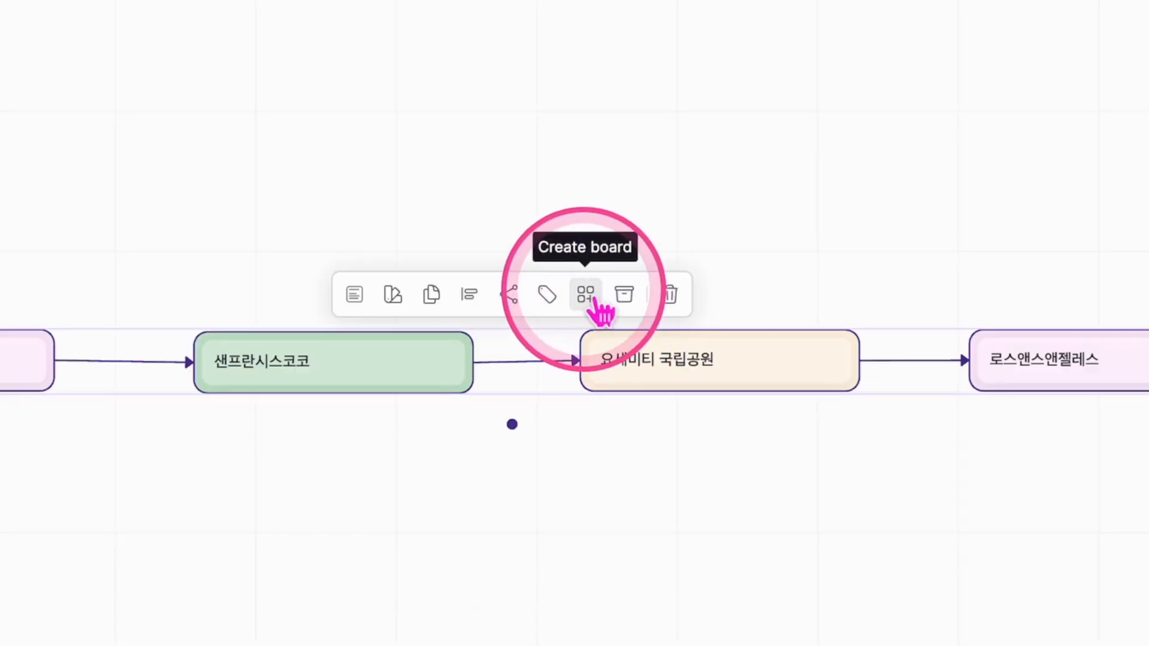
Create the 캘리포니아 여행 계획 board from the selected cards, then open the starred California board
click(589, 296)
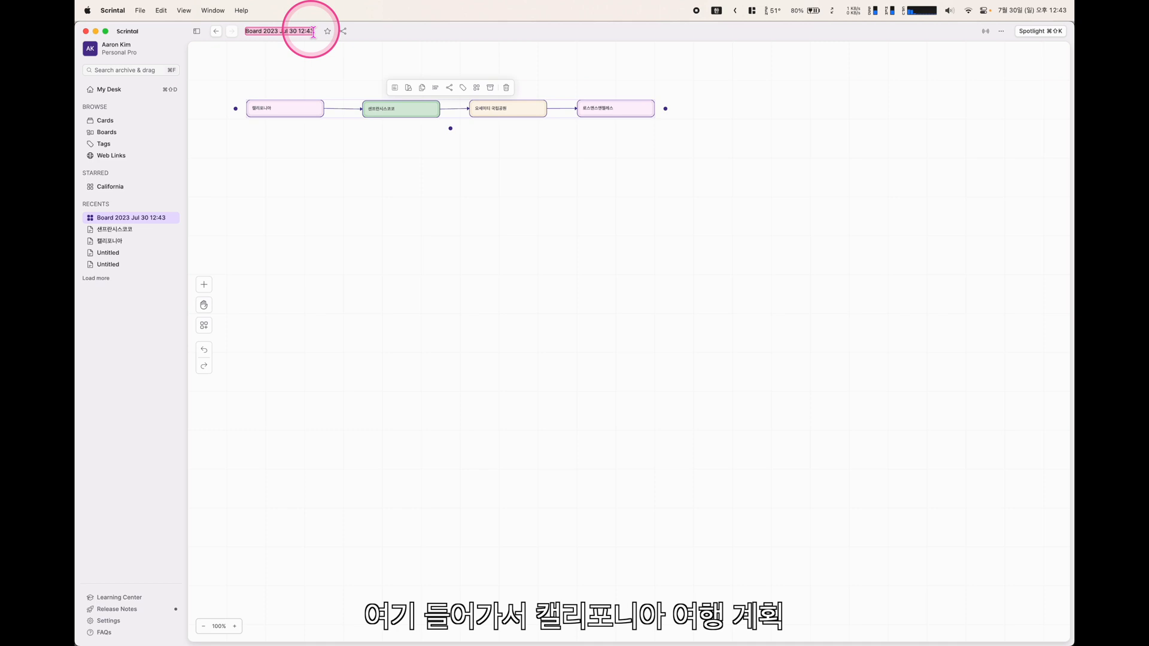
text(리포니아 여행 계획)
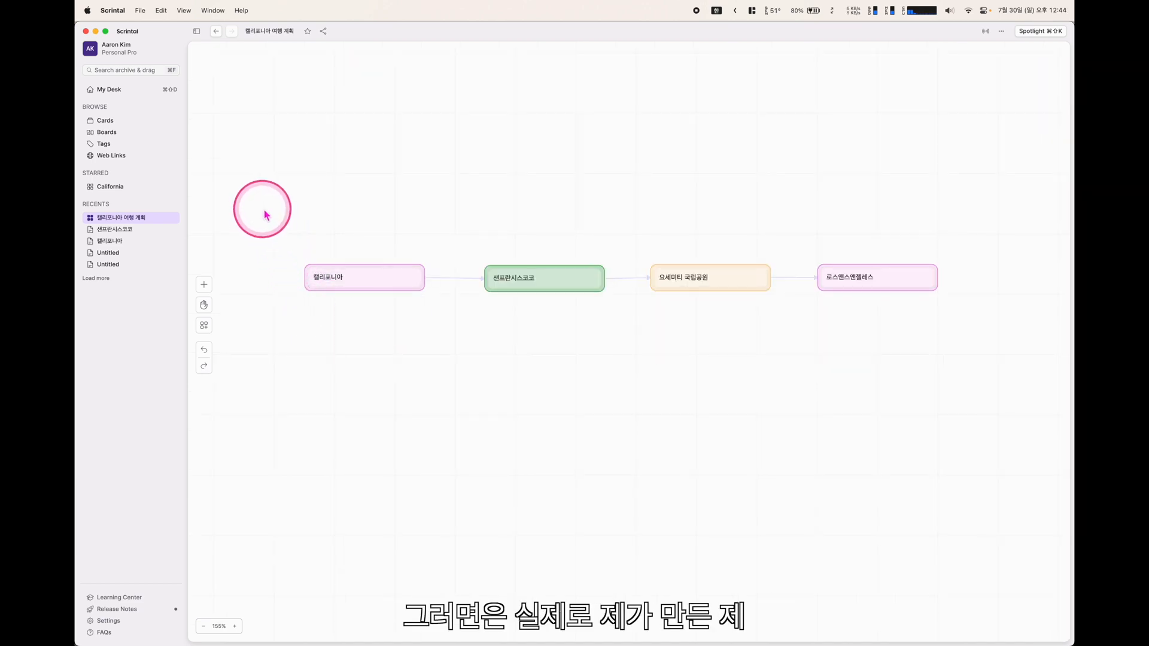
click(110, 188)
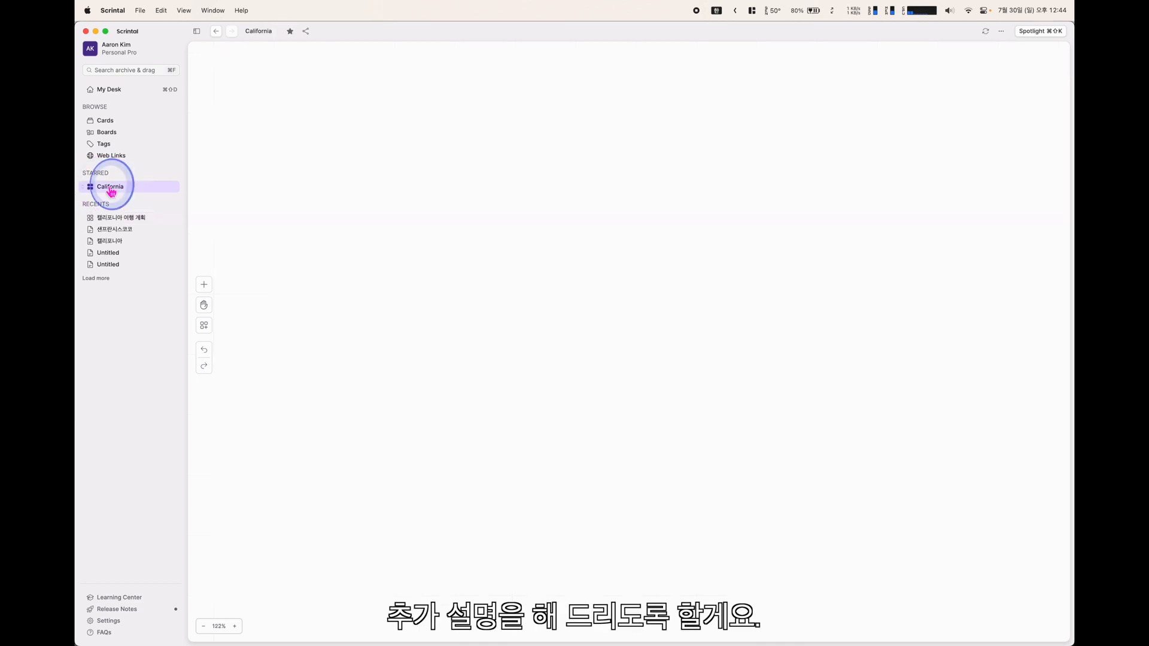
Pan the California board and highlight the links of San Francisco, Day 2 and Start @ California
scroll(425, 373, up, 5)
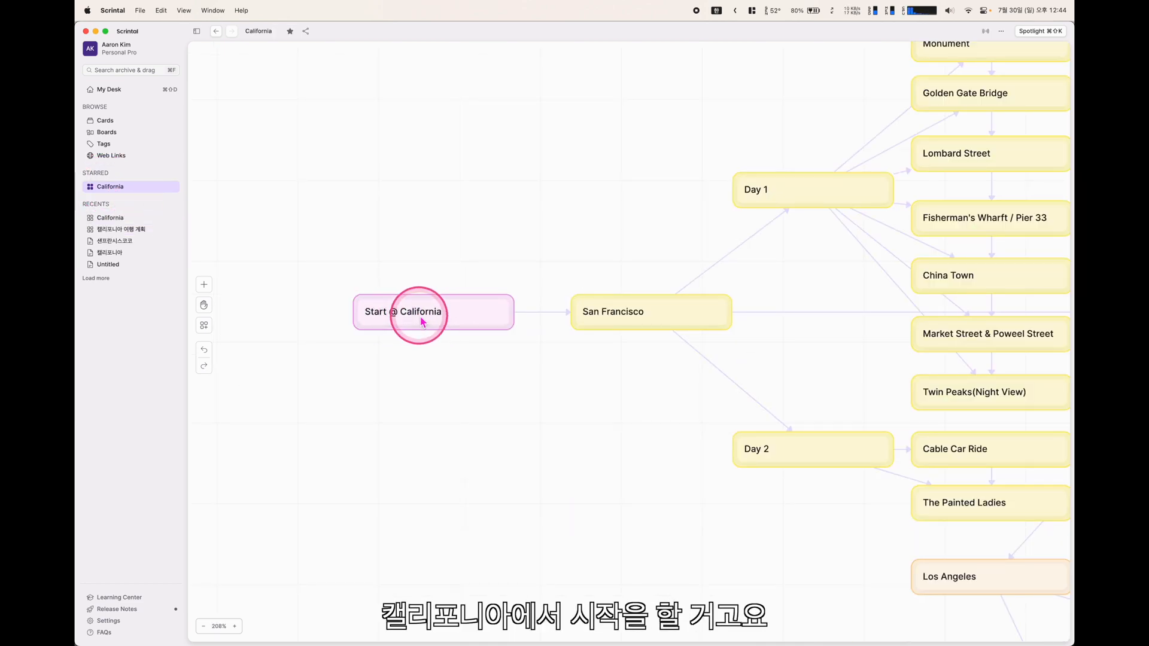
drag(662, 397, 491, 417)
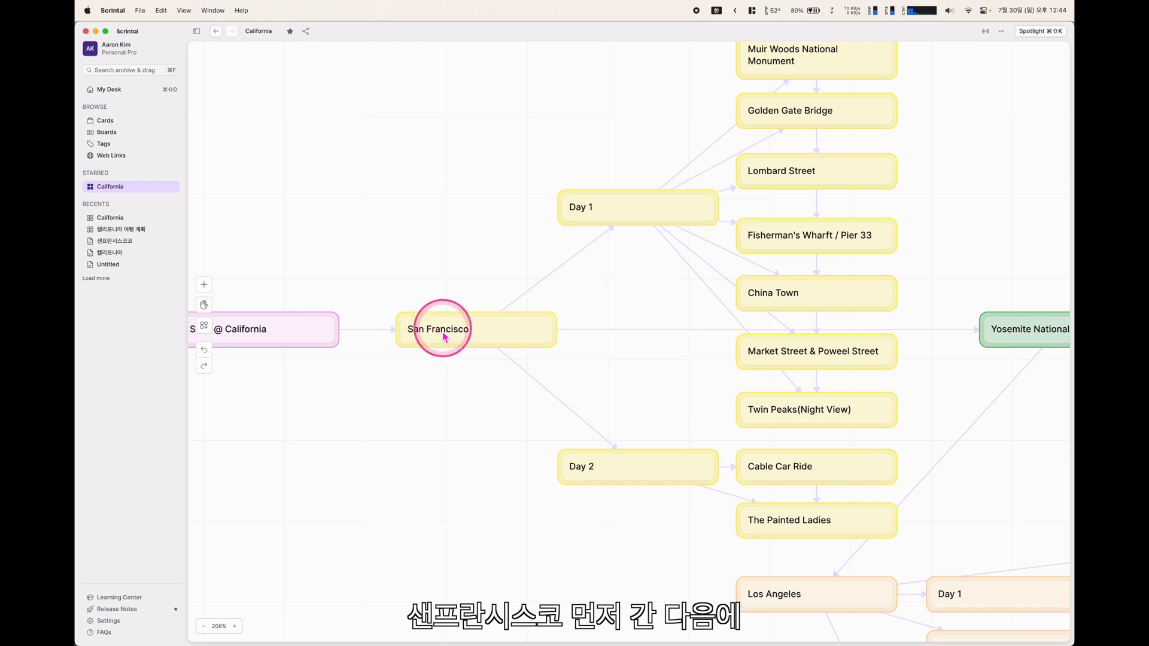
drag(651, 195, 508, 264)
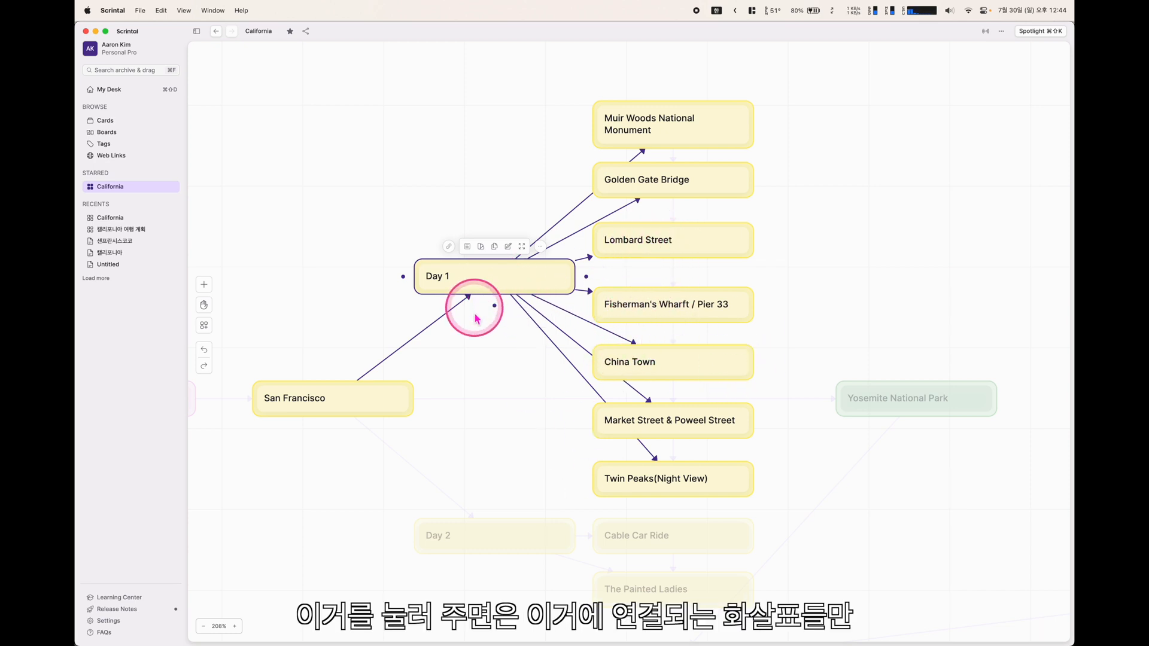
click(367, 395)
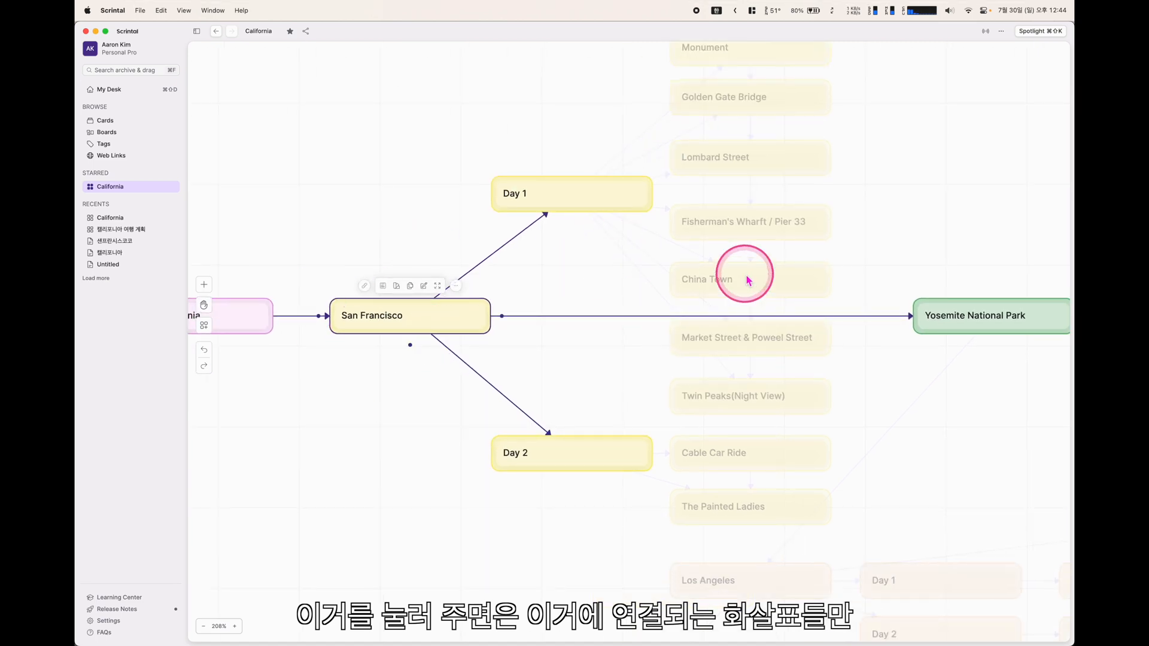
scroll(944, 544, down, 5)
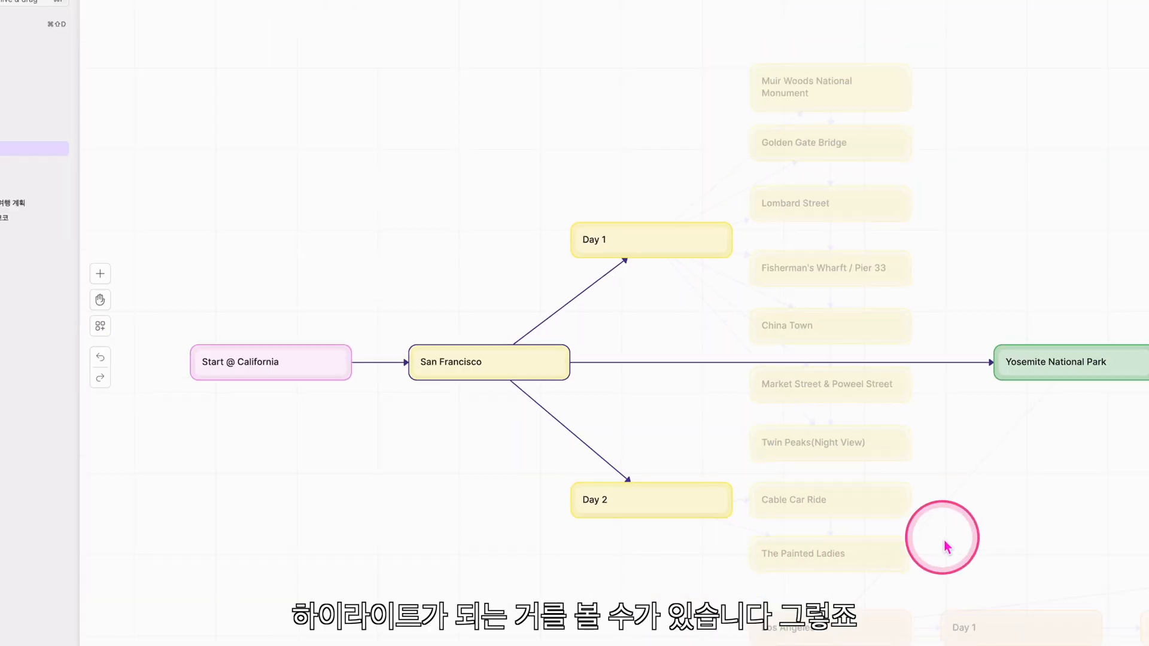
click(694, 501)
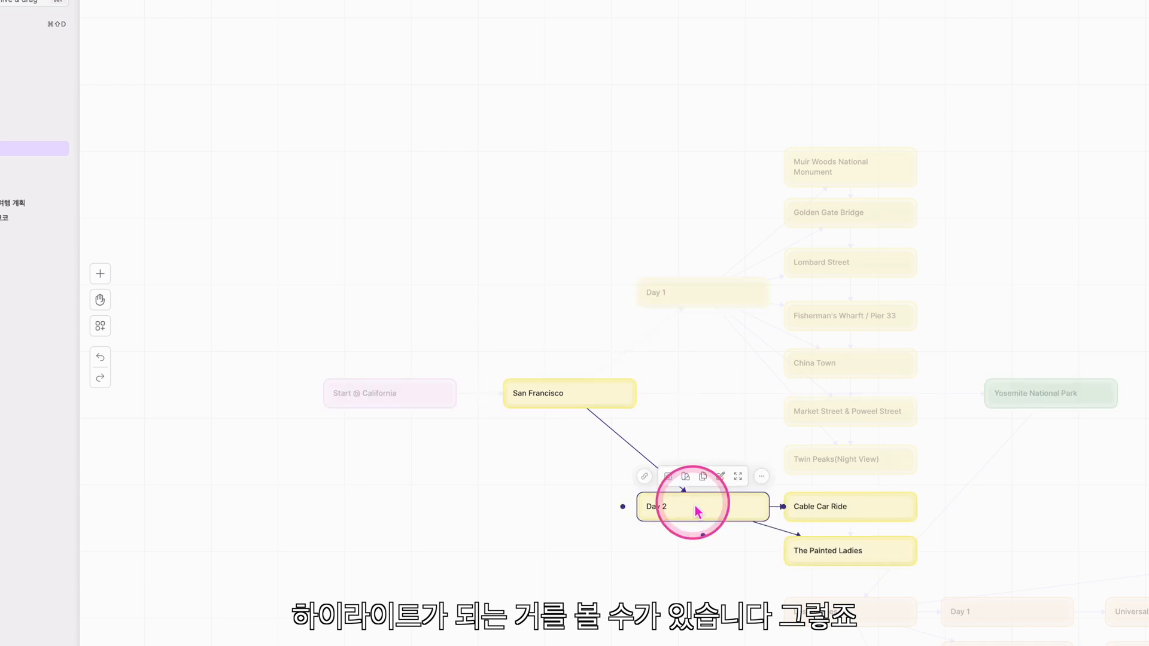
click(589, 395)
click(706, 278)
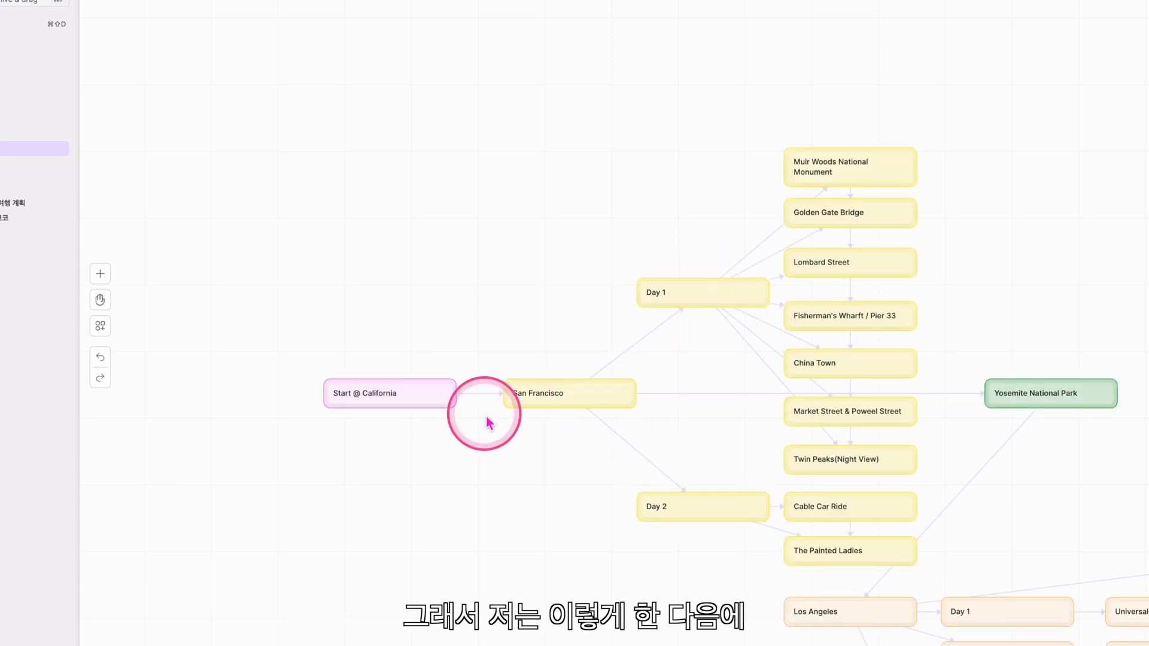
click(367, 390)
Inspect the links of San Francisco, Yosemite National Park, Los Angeles and Las Vegas
key(space)
drag(487, 225, 347, 170)
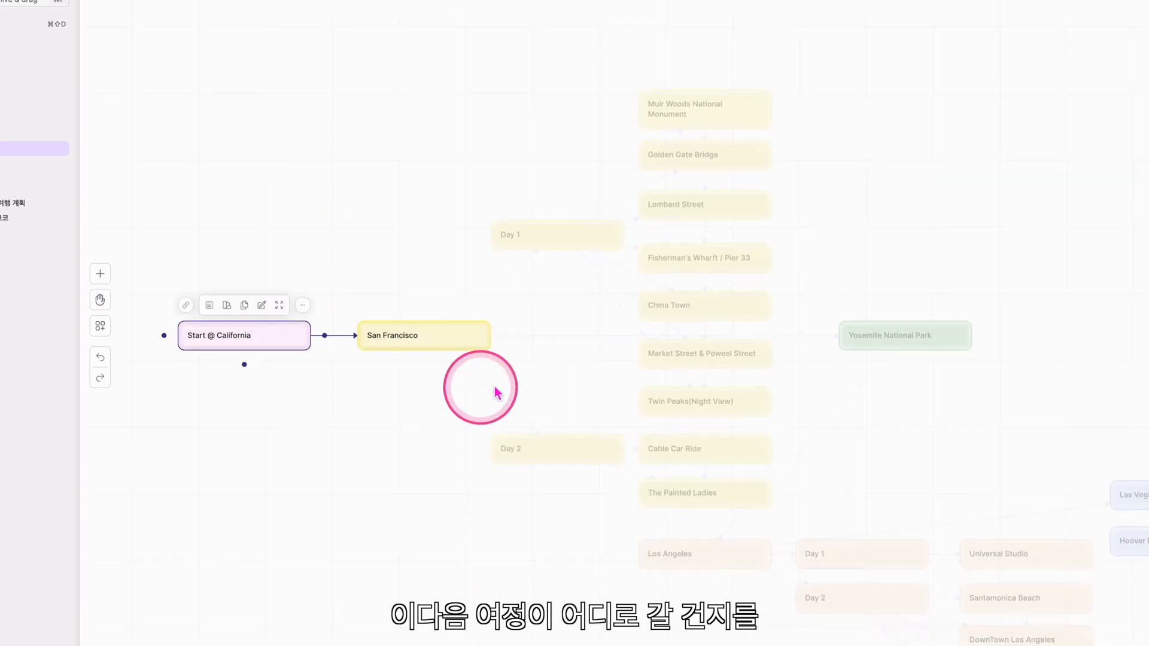
click(458, 337)
click(946, 342)
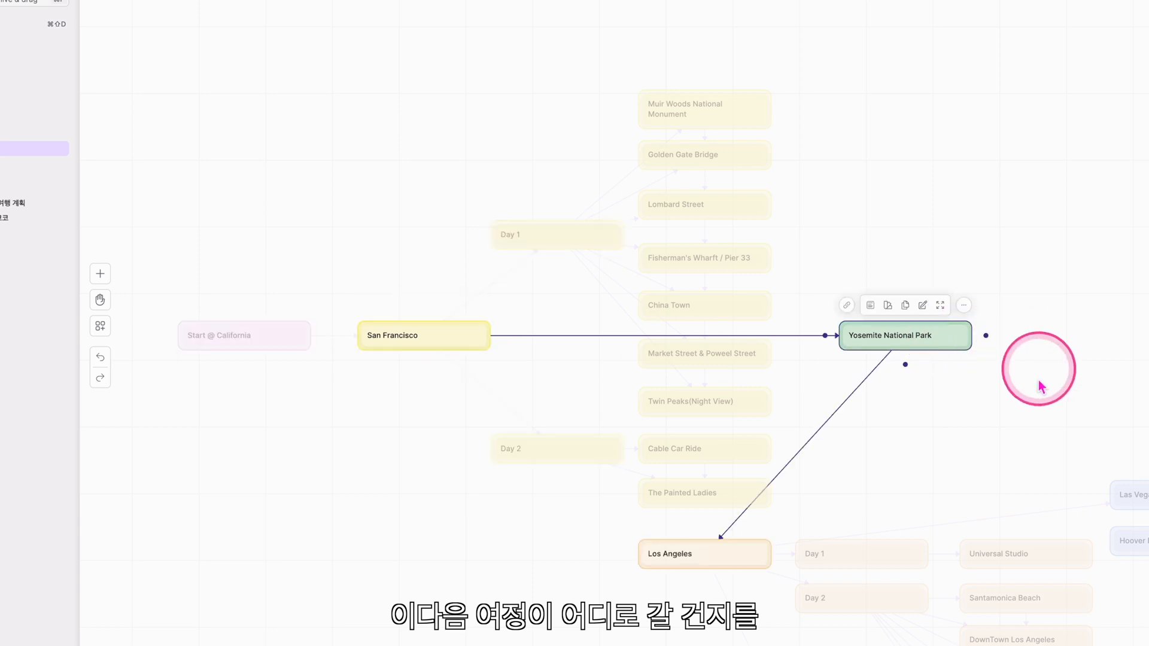
click(670, 556)
drag(1076, 403, 867, 220)
click(671, 556)
key(space)
drag(681, 643, 491, 386)
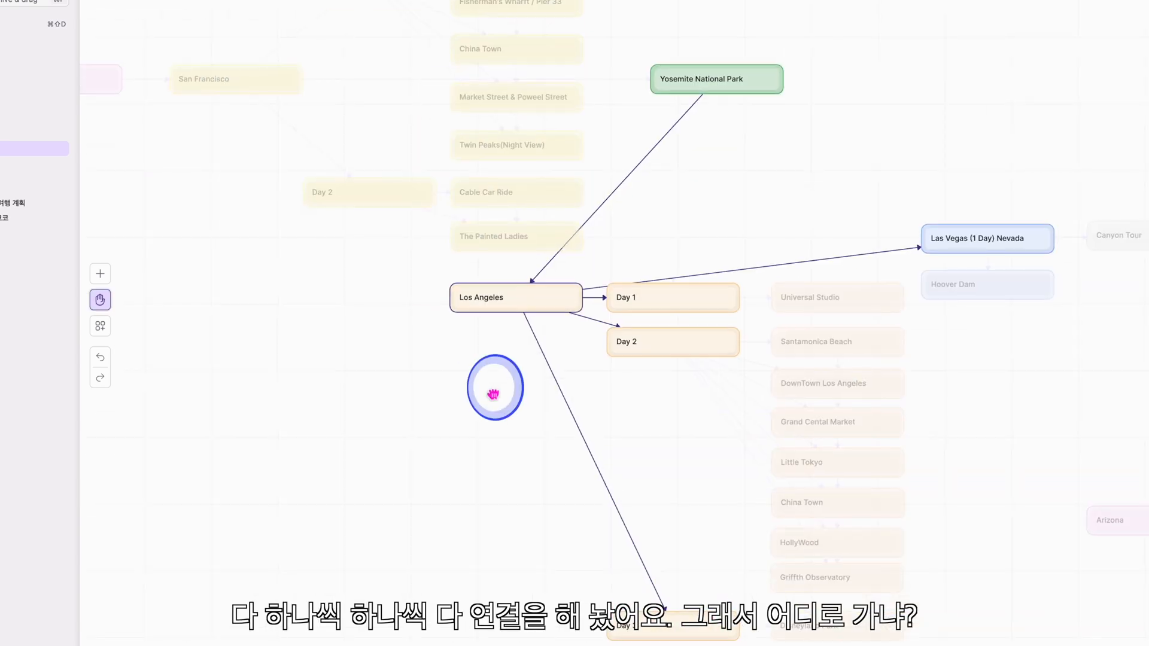
click(516, 299)
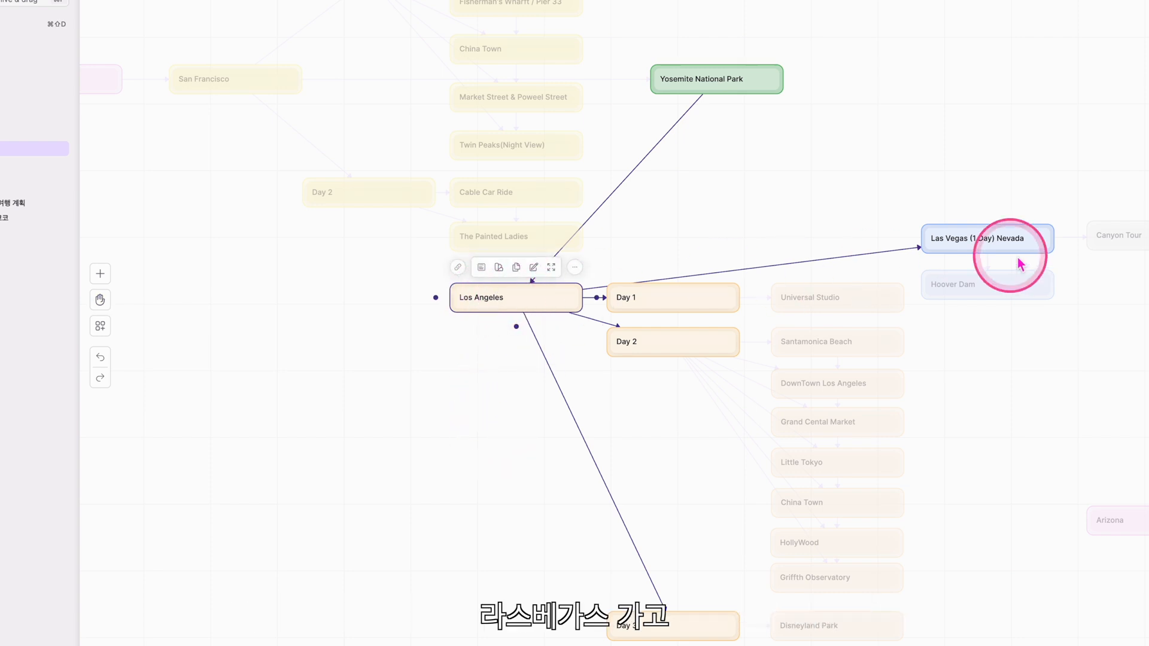
click(972, 245)
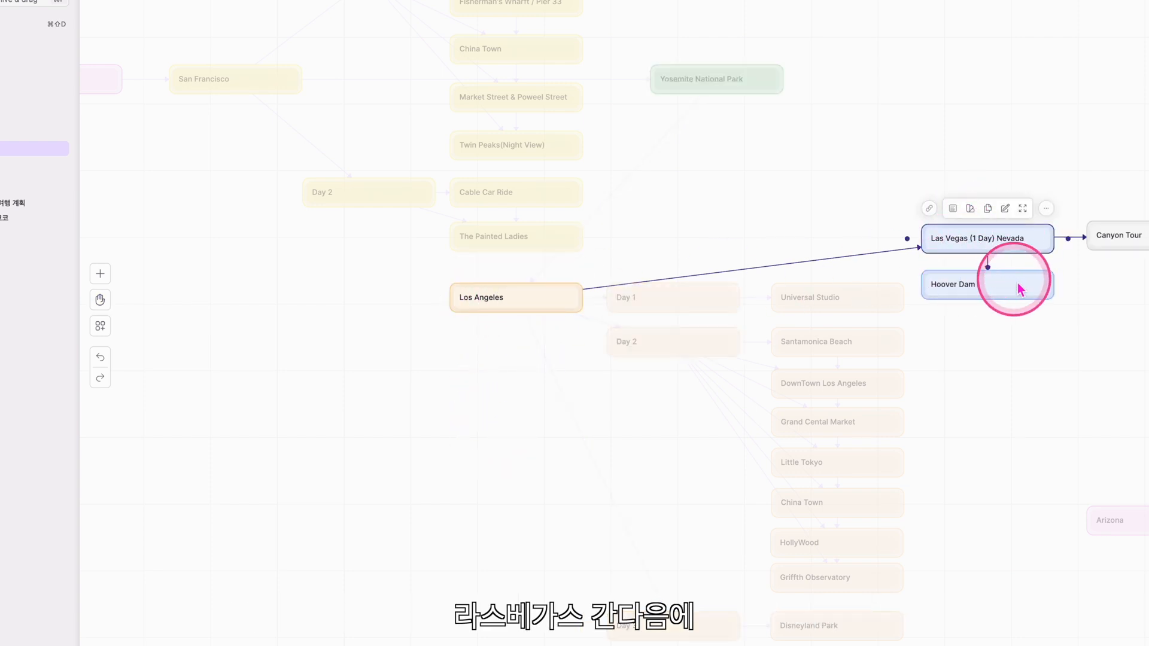
Review the Canyon Tour, Arizona, New Mexico and Texas branches and their links
key(space)
drag(1026, 314, 569, 269)
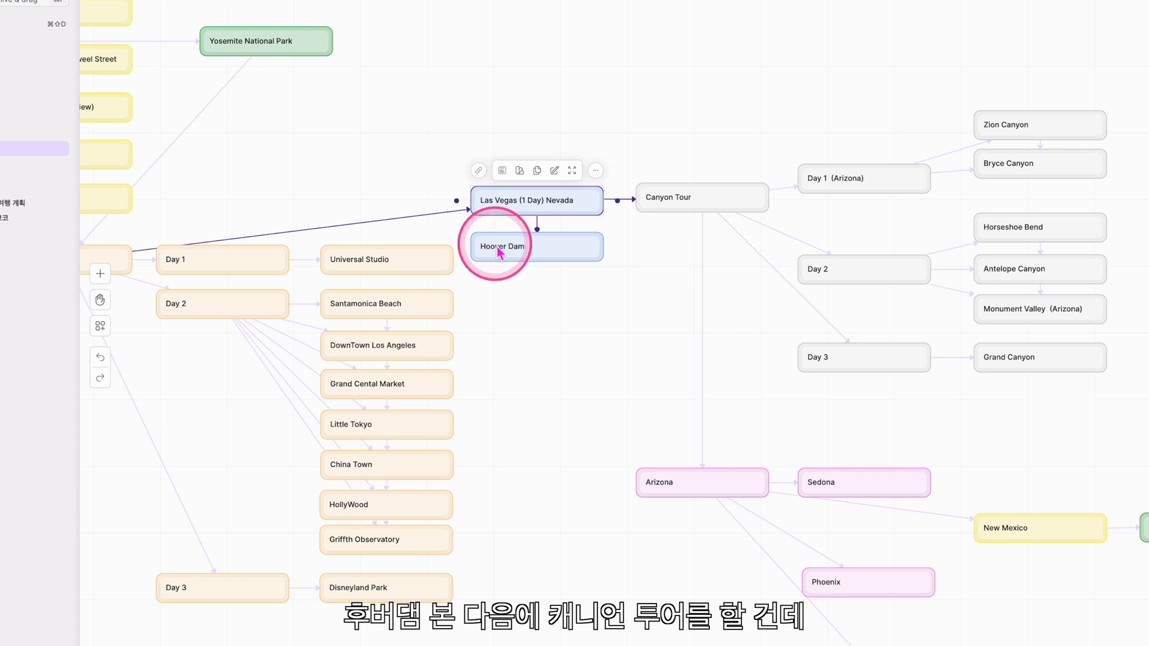
click(696, 205)
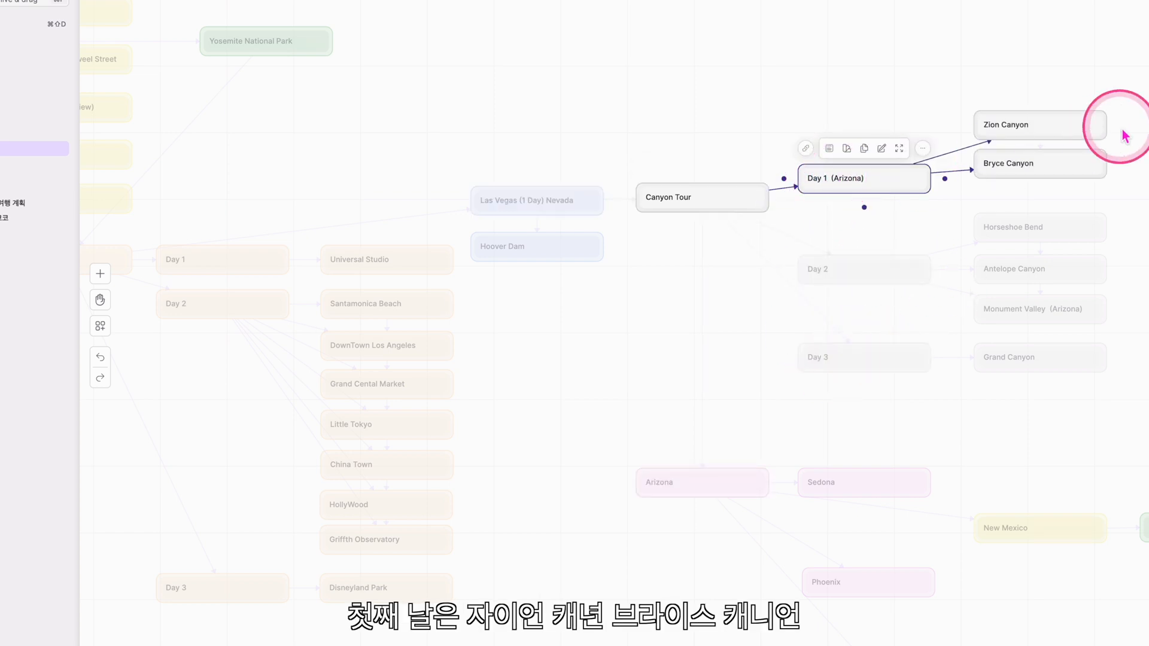
click(842, 278)
click(847, 356)
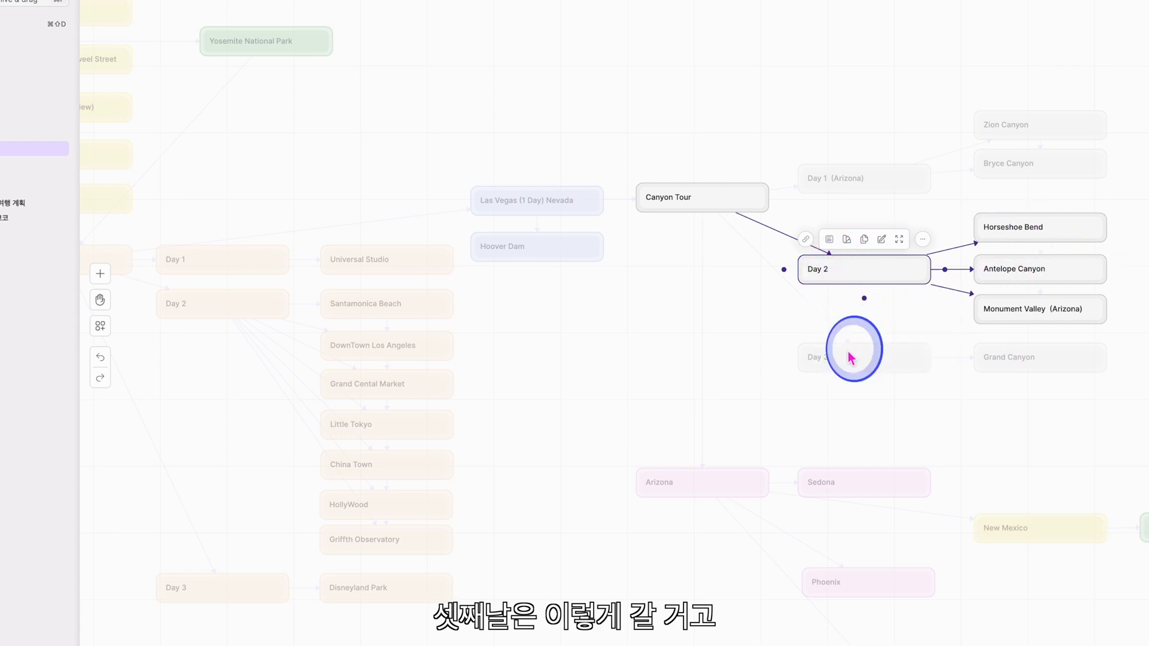
click(711, 196)
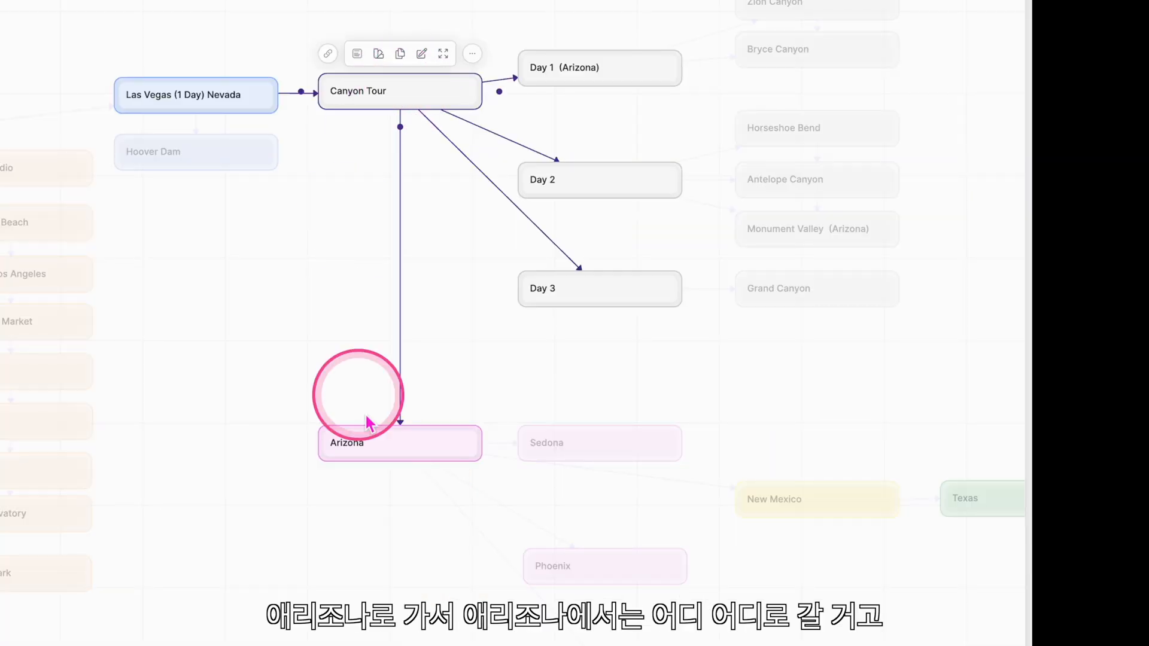
click(388, 454)
drag(390, 505, 16, 258)
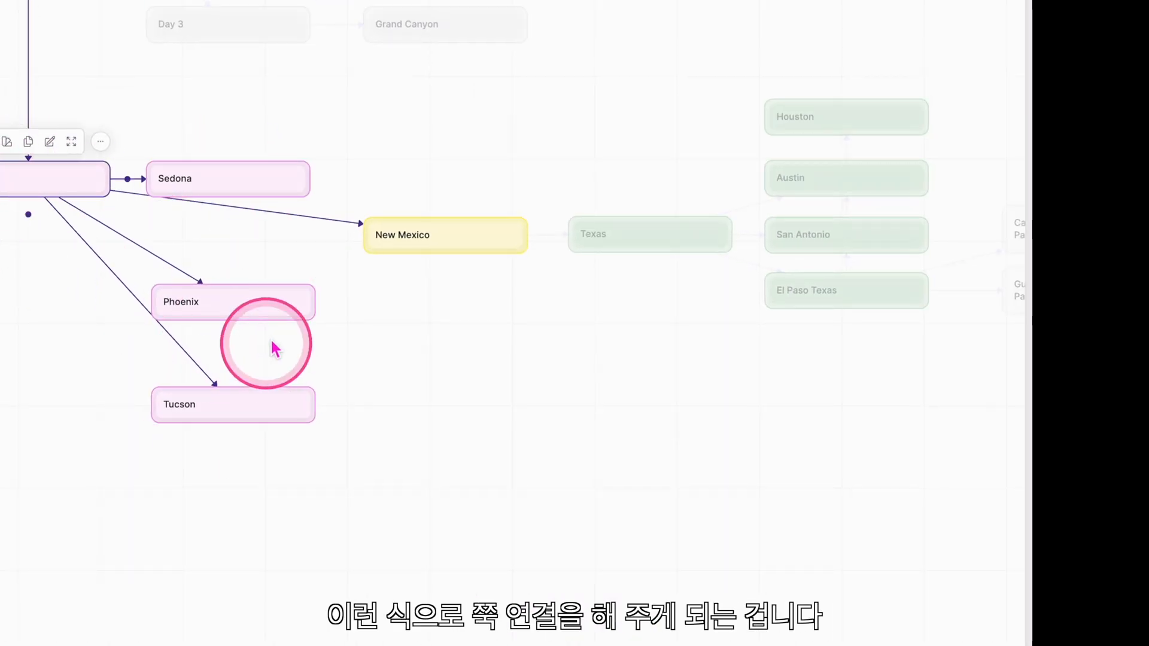
click(406, 238)
click(688, 243)
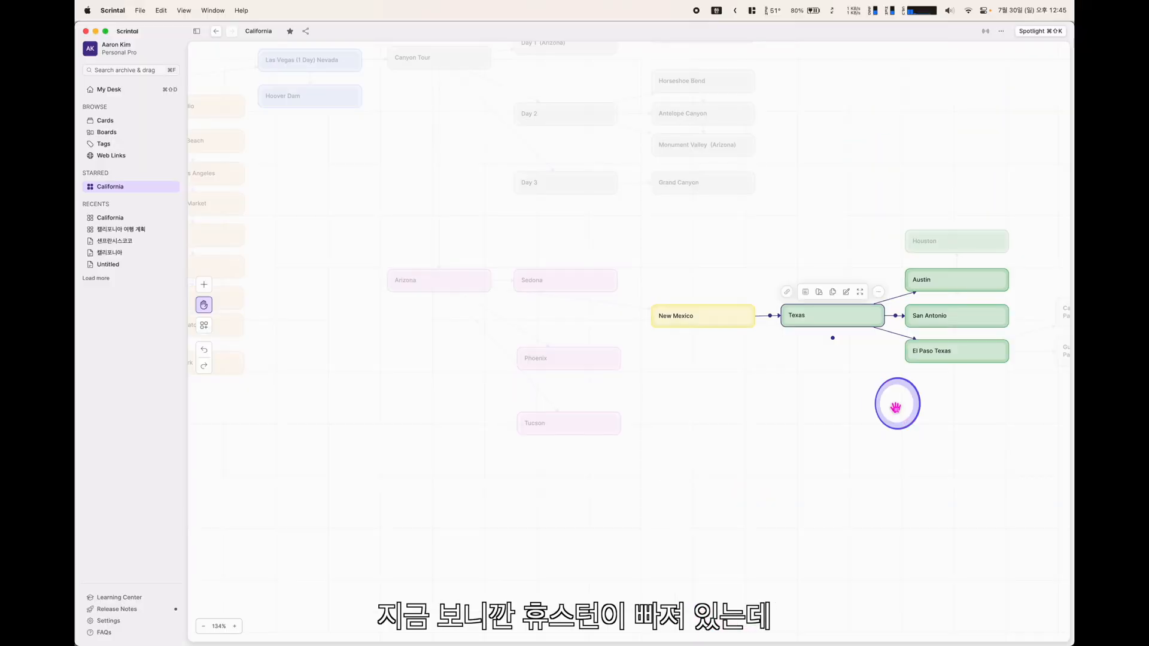
click(774, 578)
drag(672, 445, 649, 450)
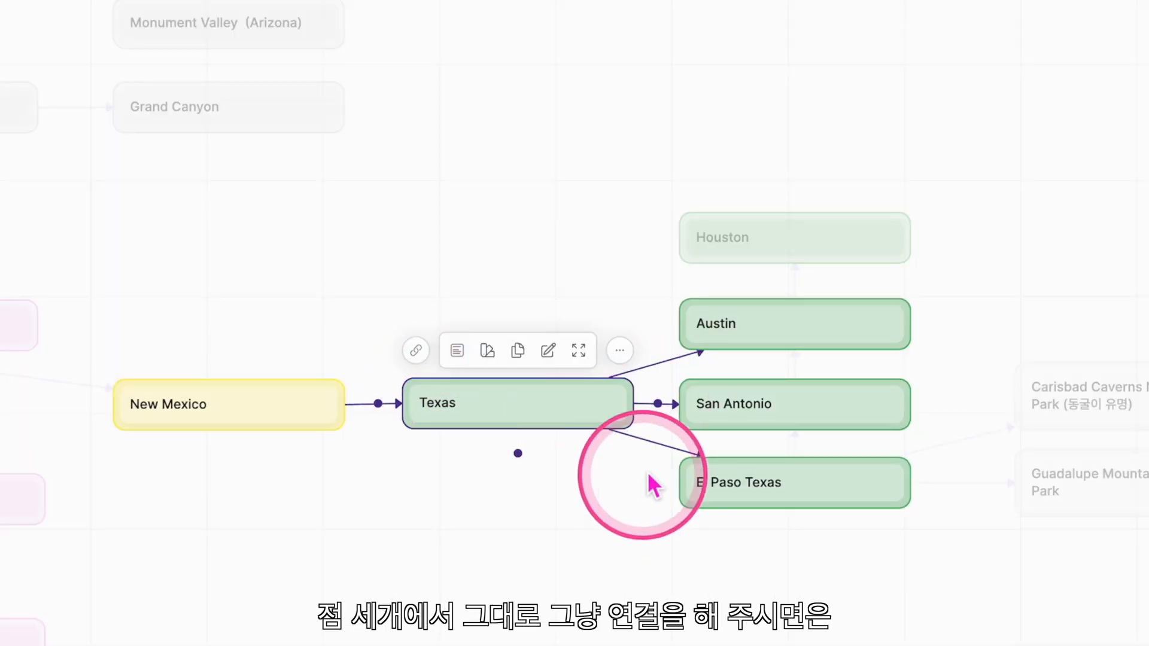
Connect the Texas card to Houston, verify the link, then pan back toward San Francisco
drag(664, 419, 703, 256)
click(693, 616)
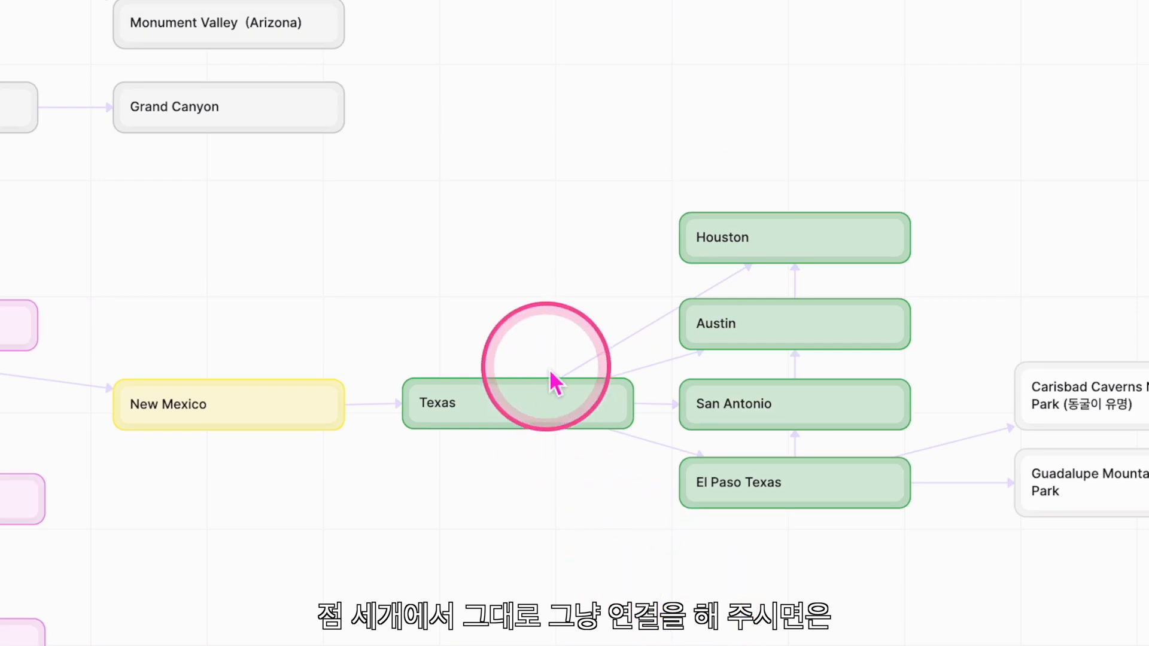
click(549, 396)
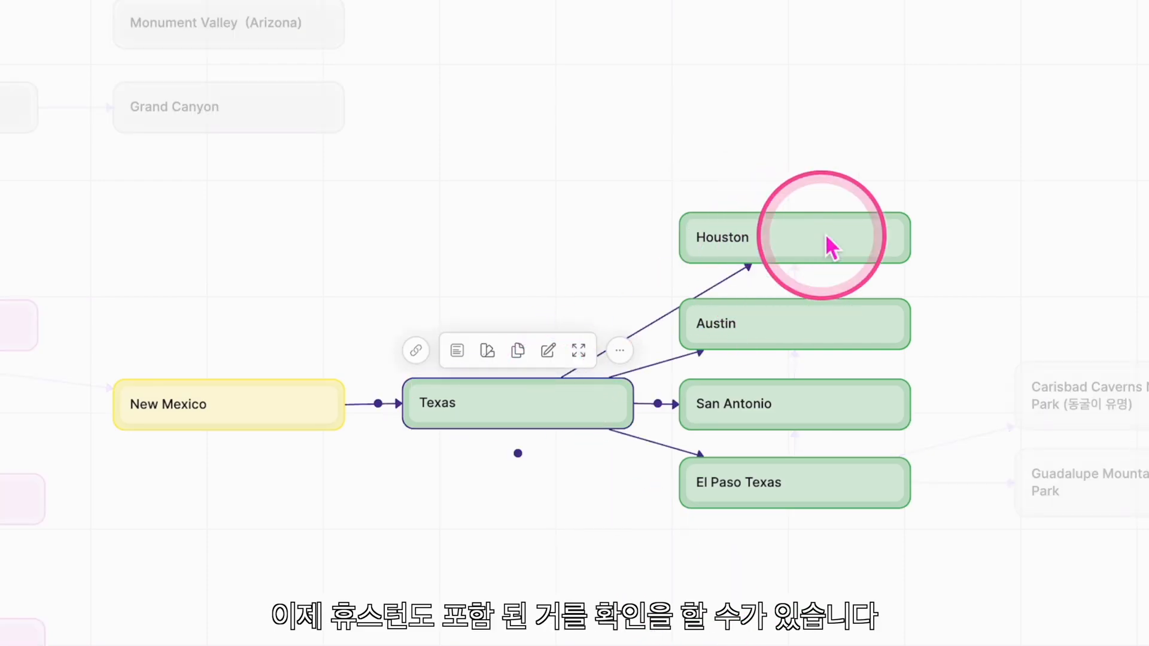
click(446, 490)
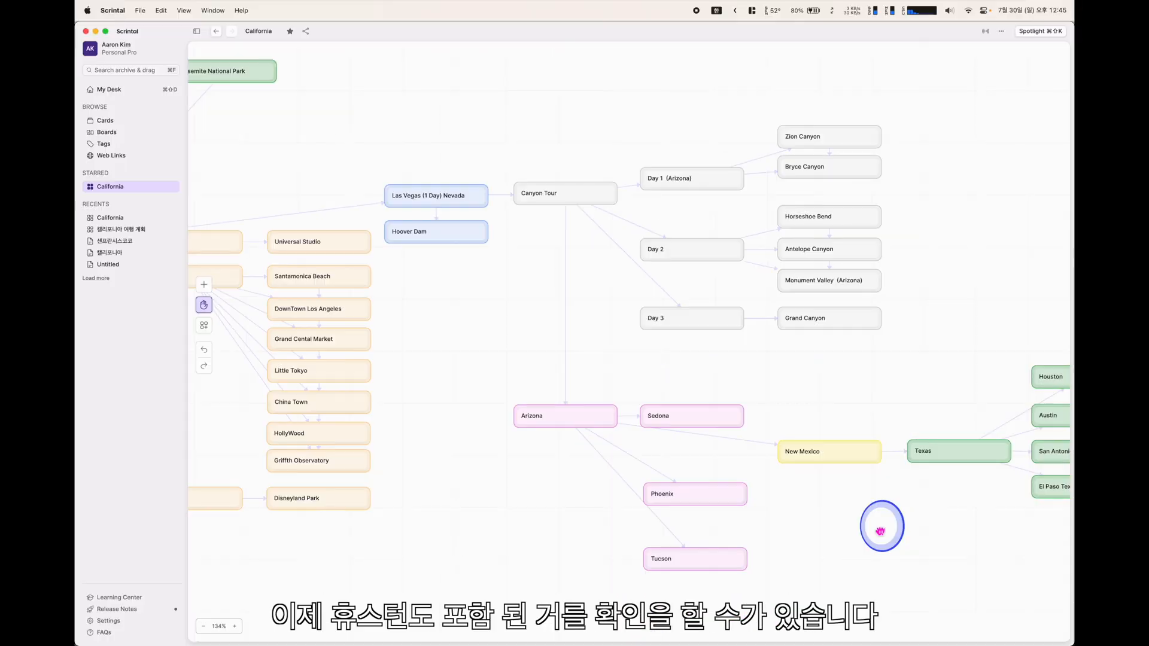
drag(881, 529, 966, 568)
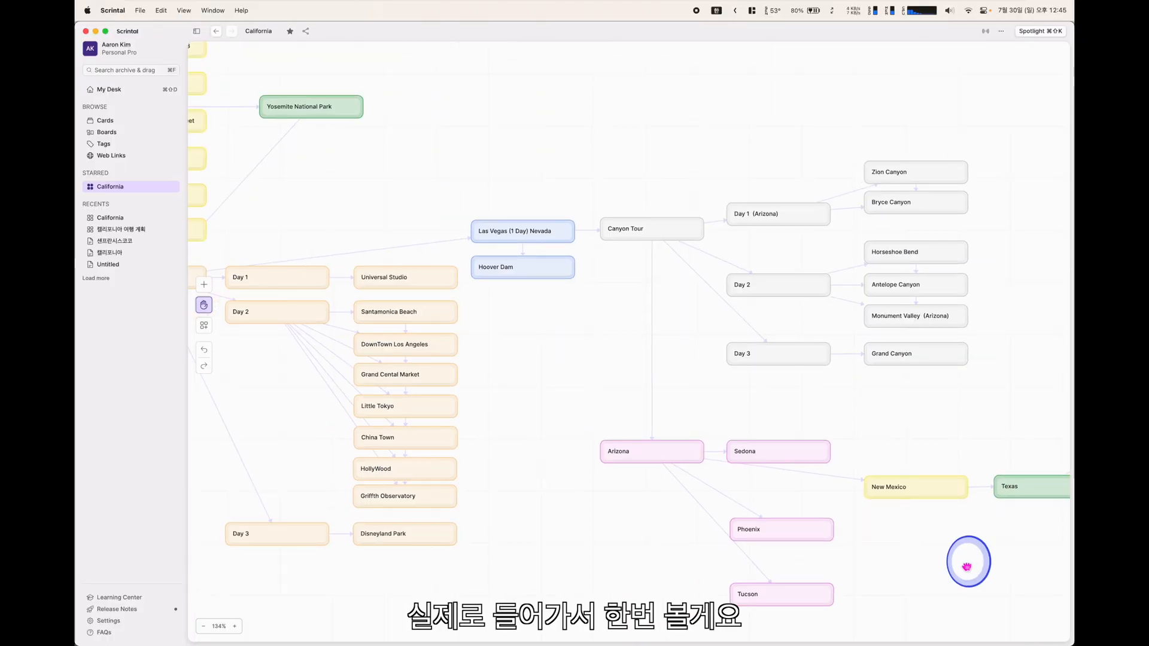
drag(251, 257, 416, 331)
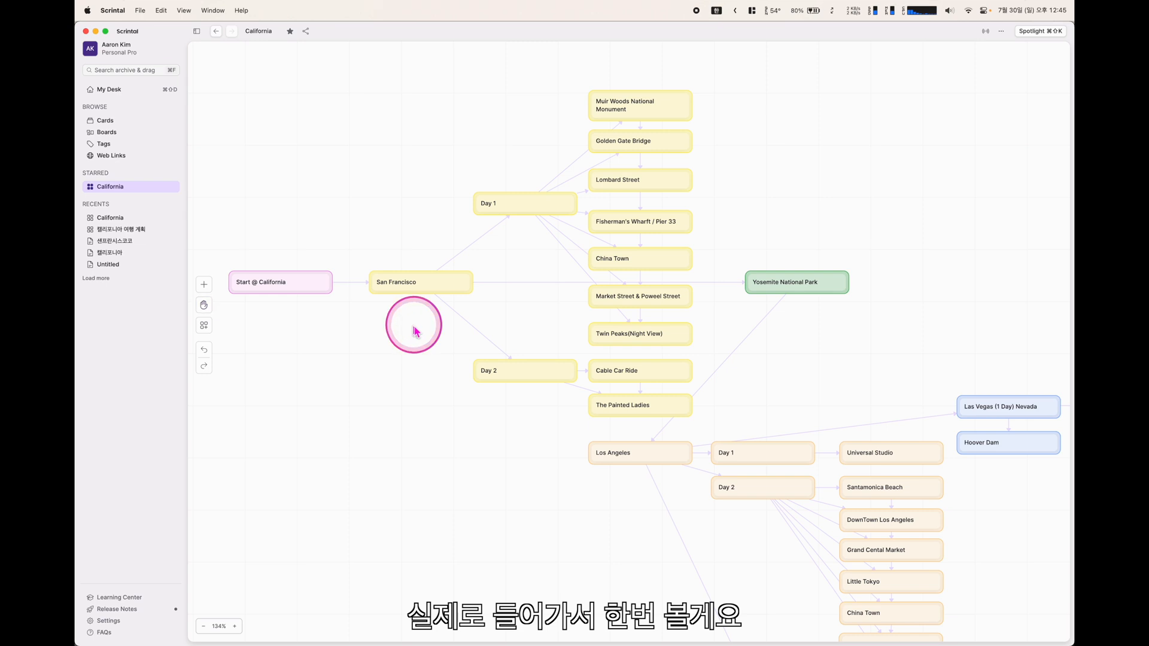
click(404, 283)
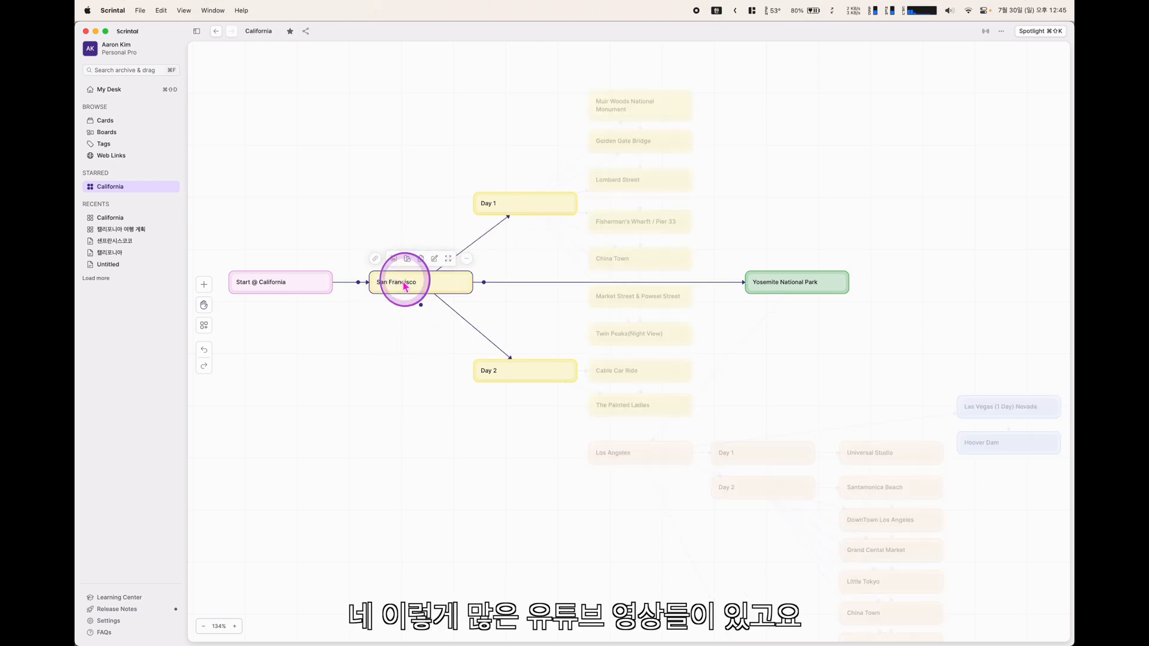
scroll(519, 286, down, 10)
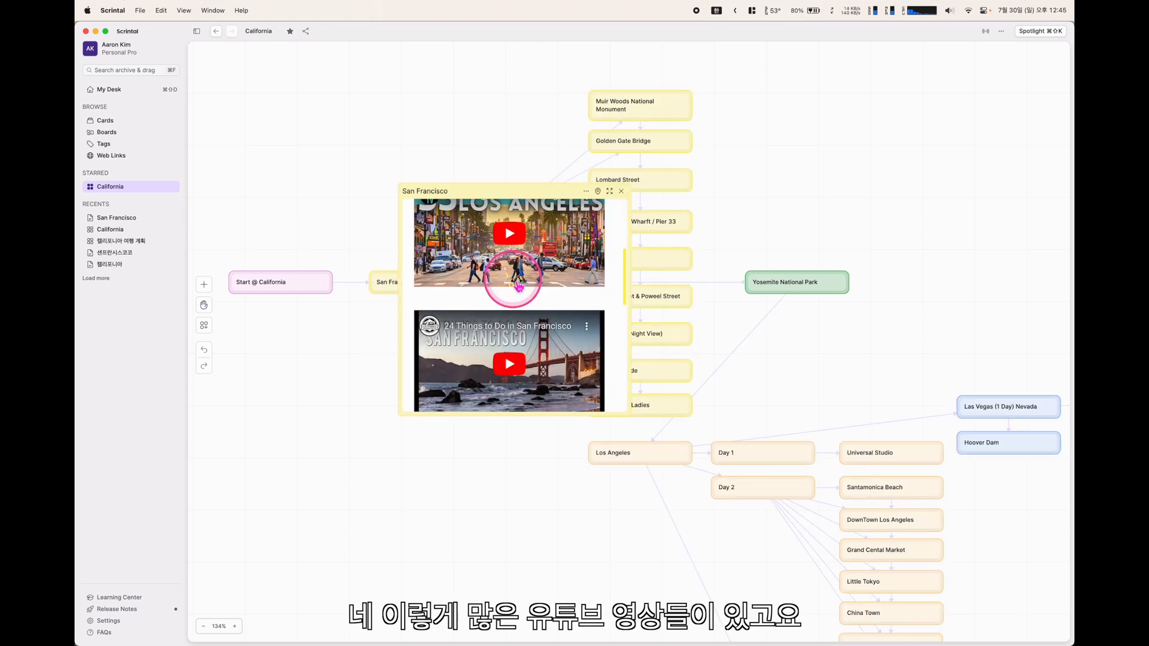
scroll(518, 286, up, 5)
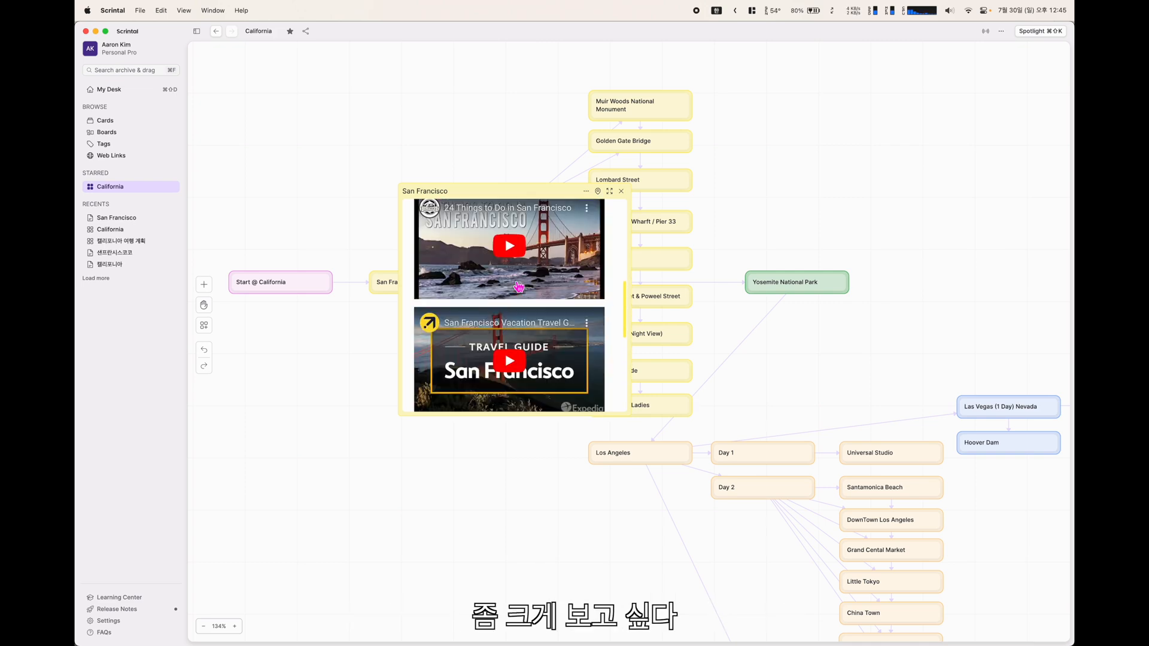
click(611, 192)
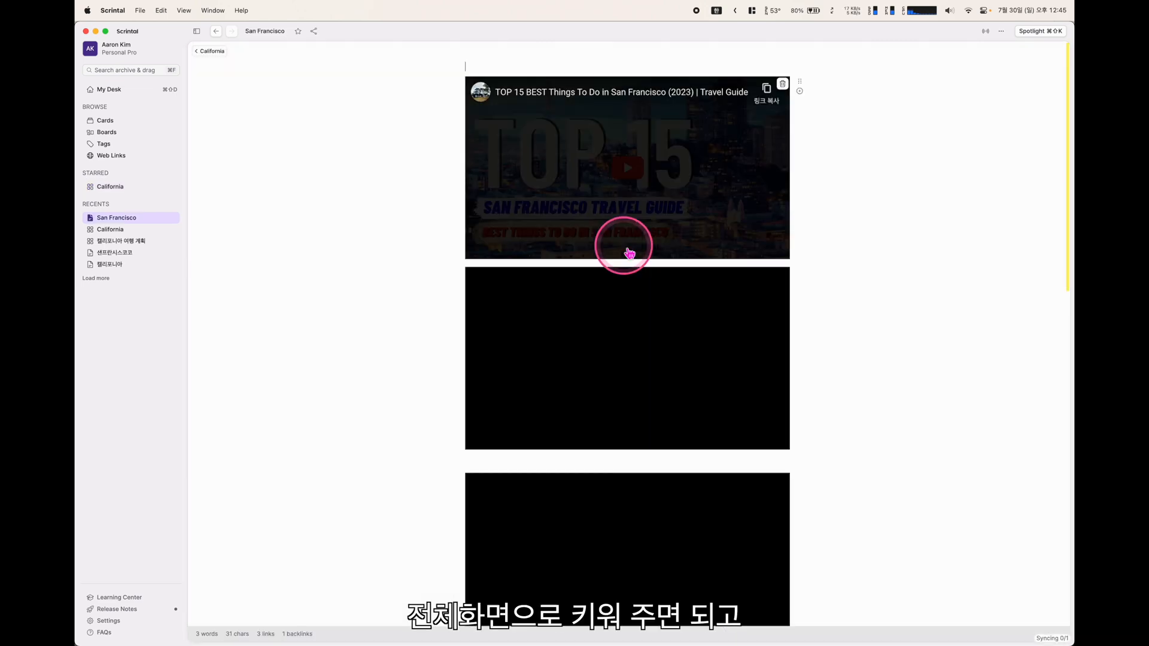
scroll(693, 281, down, 10)
scroll(693, 296, down, 4)
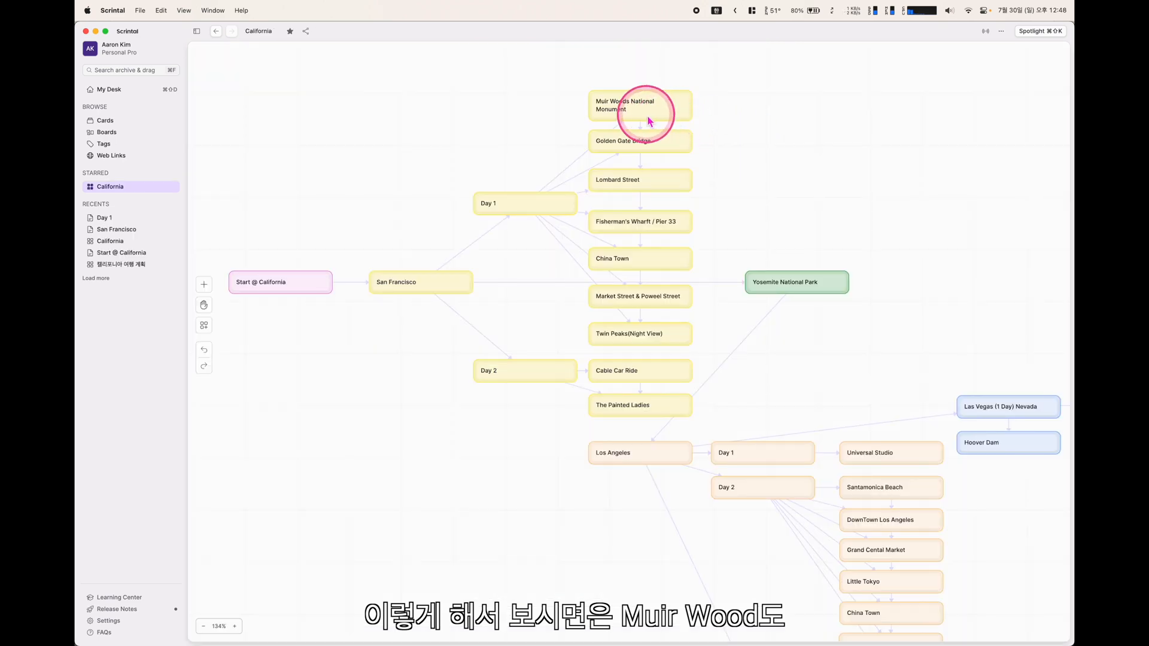
click(649, 115)
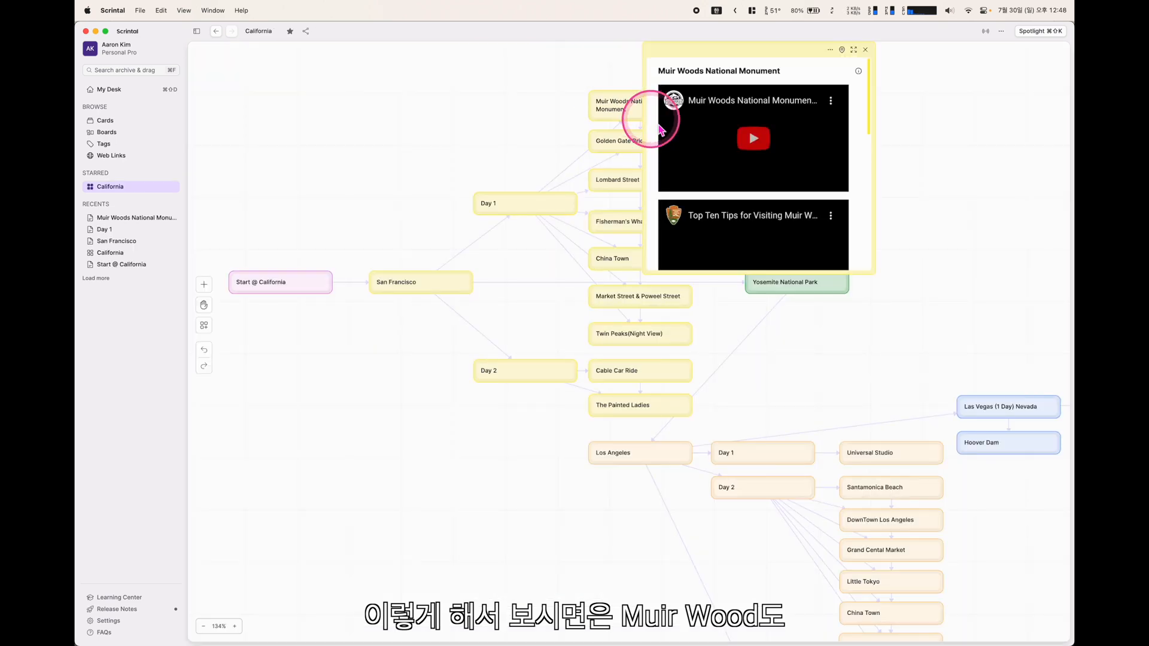
scroll(724, 146, down, 5)
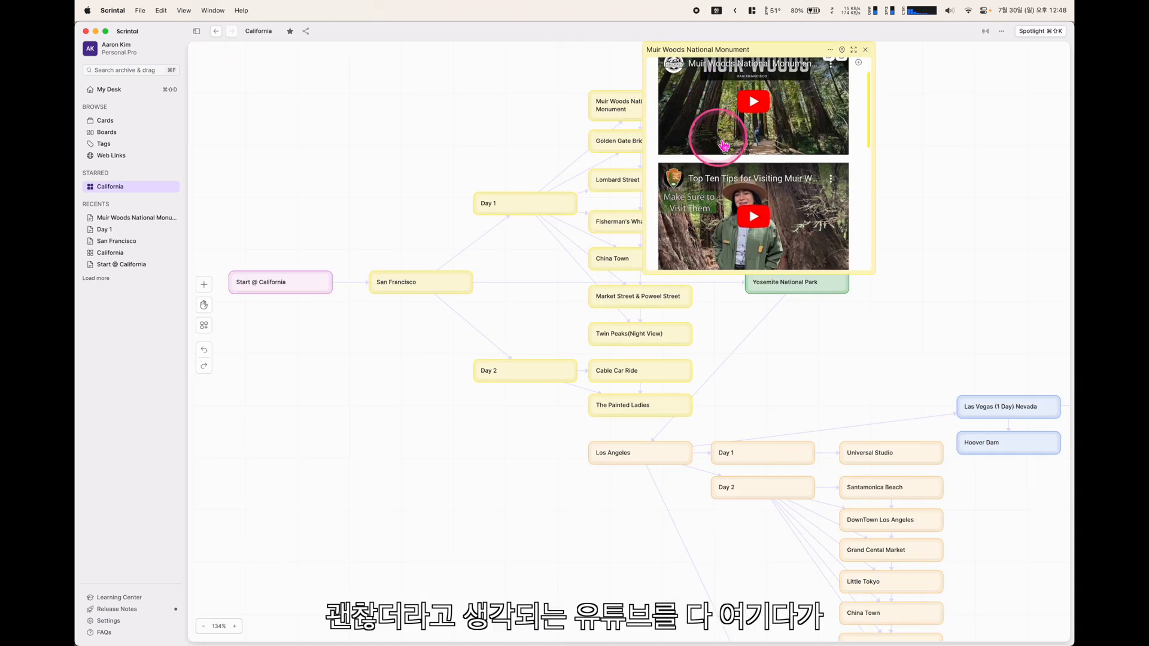
scroll(724, 145, up, 8)
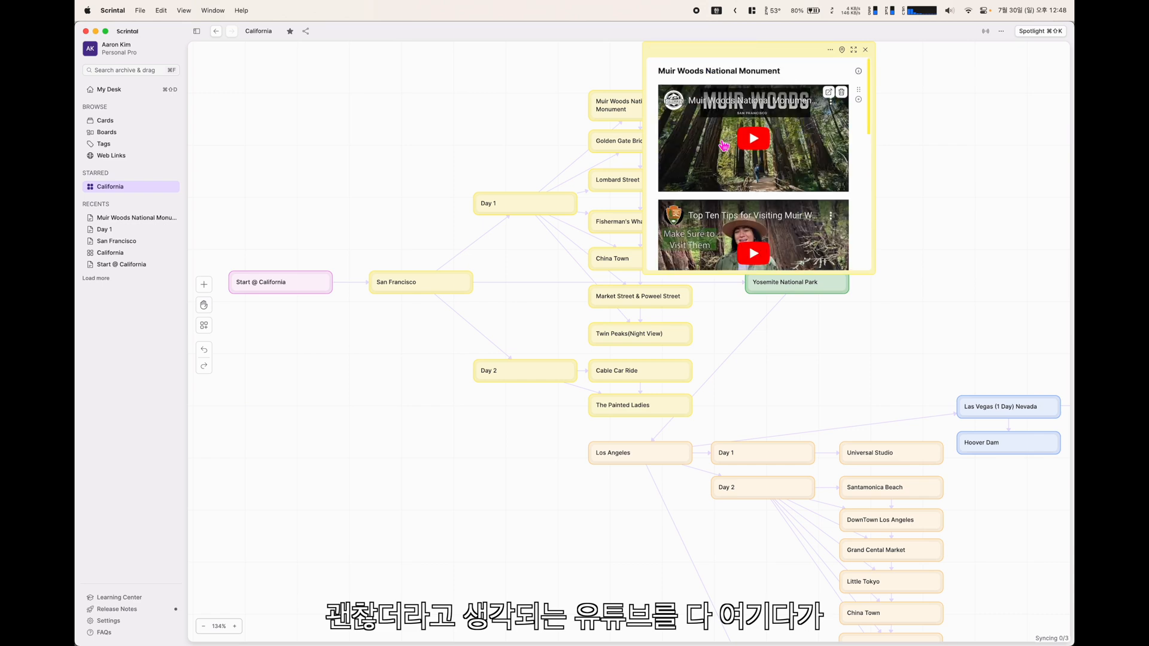
scroll(777, 149, down, 4)
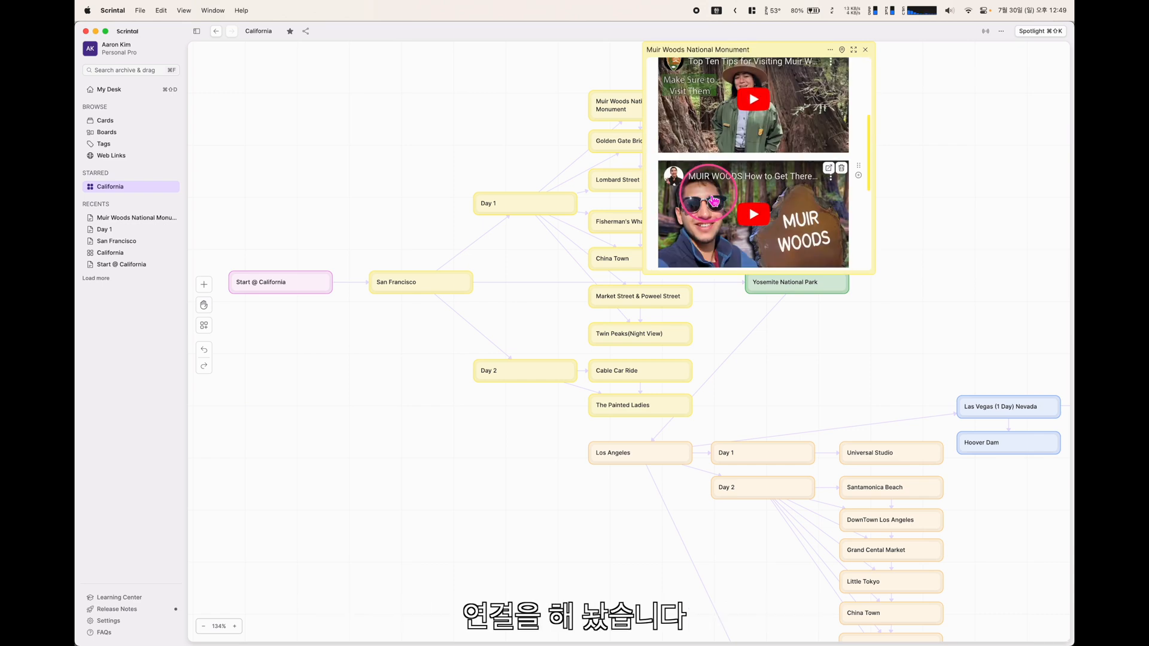
click(866, 50)
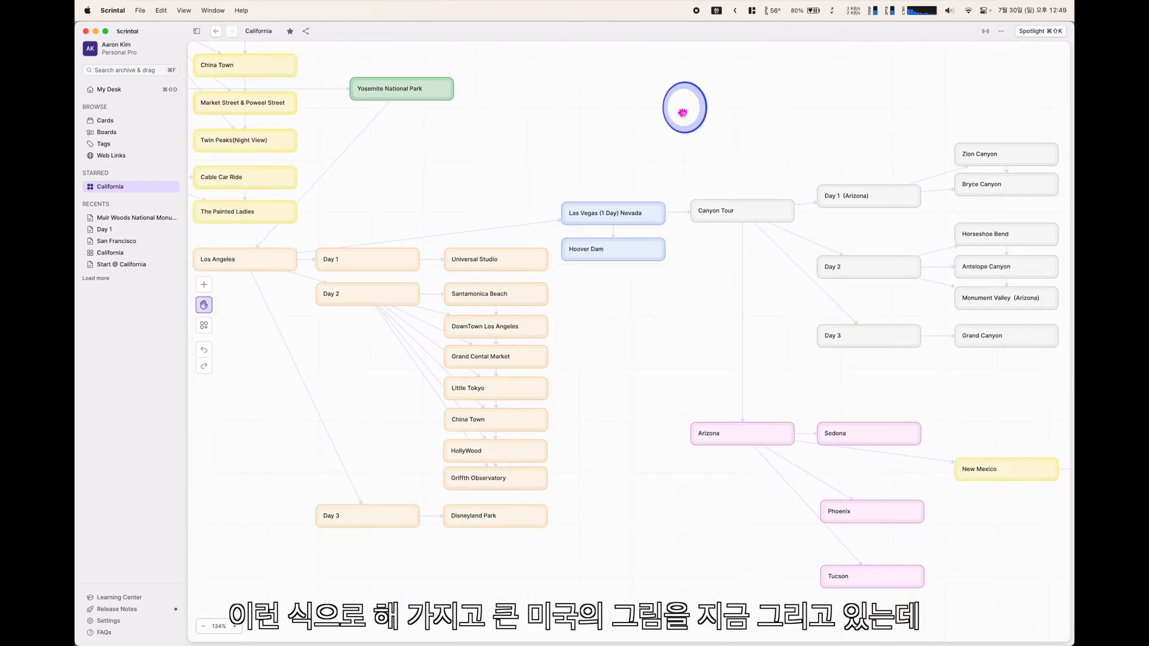
drag(683, 108, 688, 221)
scroll(699, 142, down, 5)
scroll(700, 144, down, 3)
drag(806, 181, 567, 148)
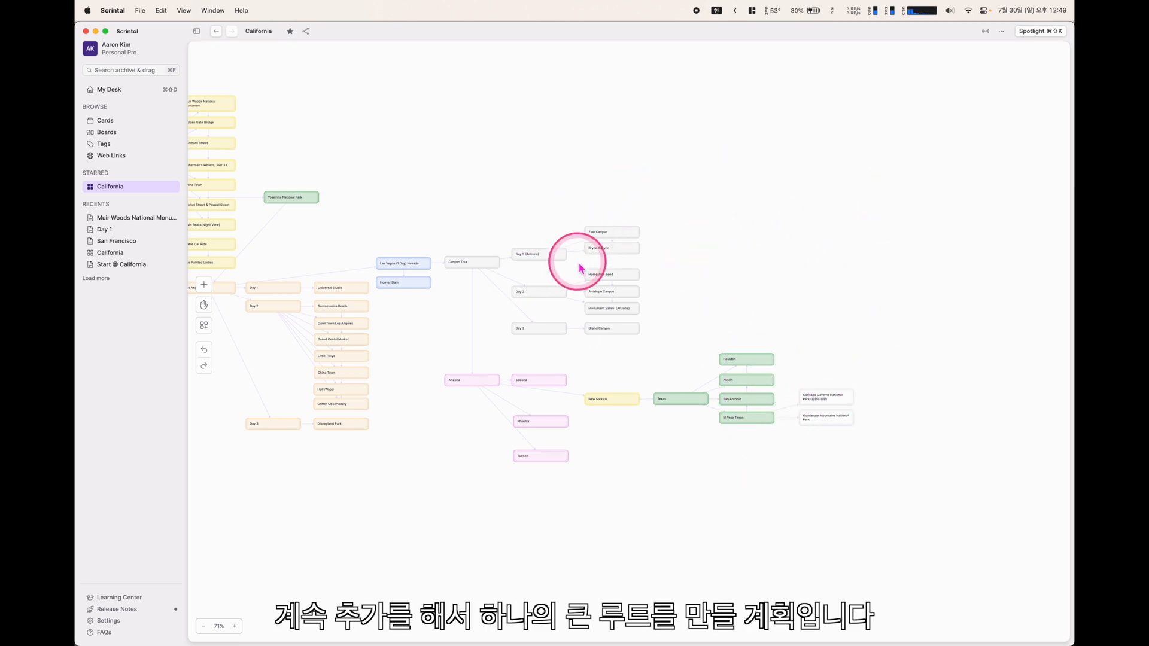
drag(563, 227, 736, 209)
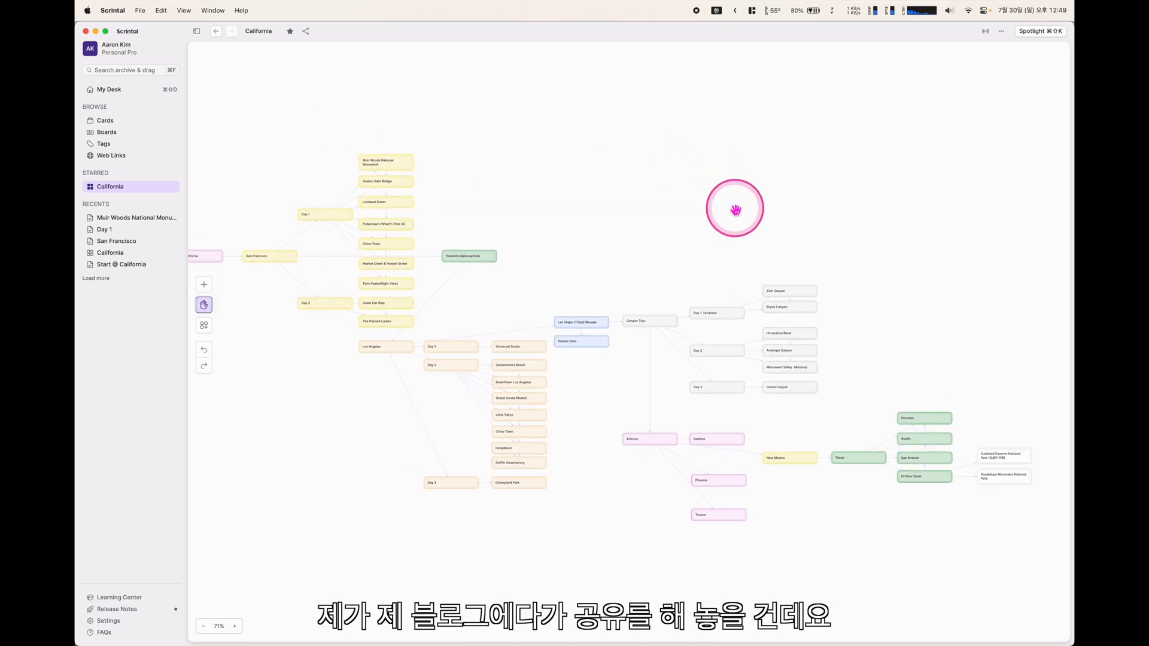
drag(674, 185, 710, 161)
scroll(713, 197, down, 2)
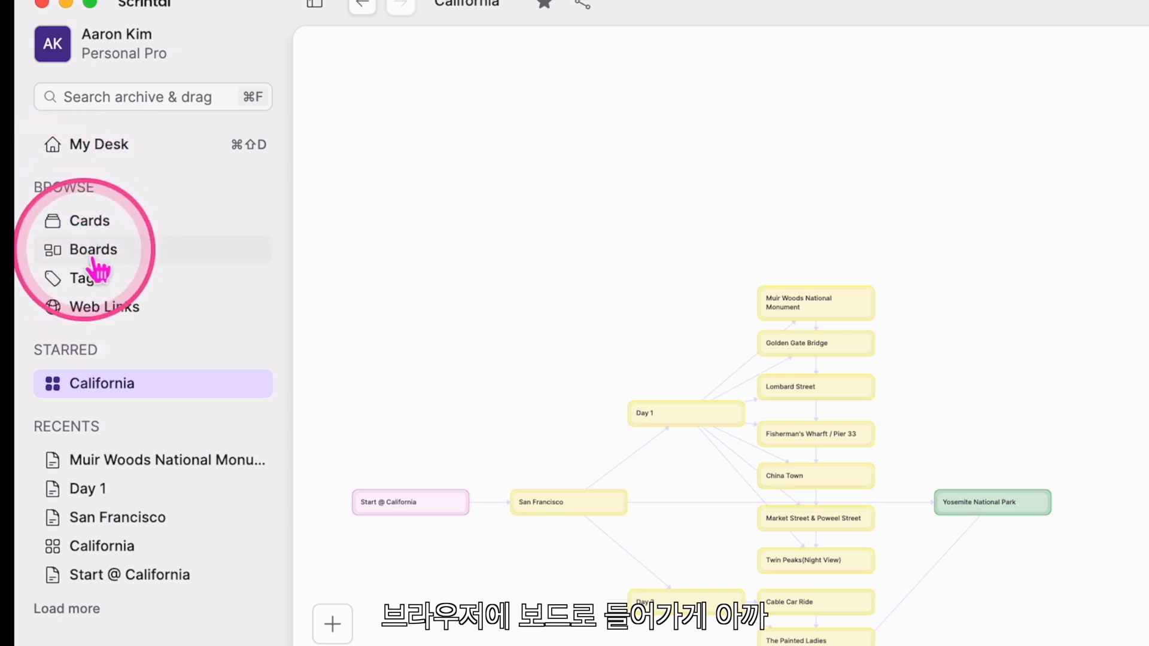
Open the 캘리포니아 여행 계획 board, check the Cards list, then return to My Desk
click(107, 134)
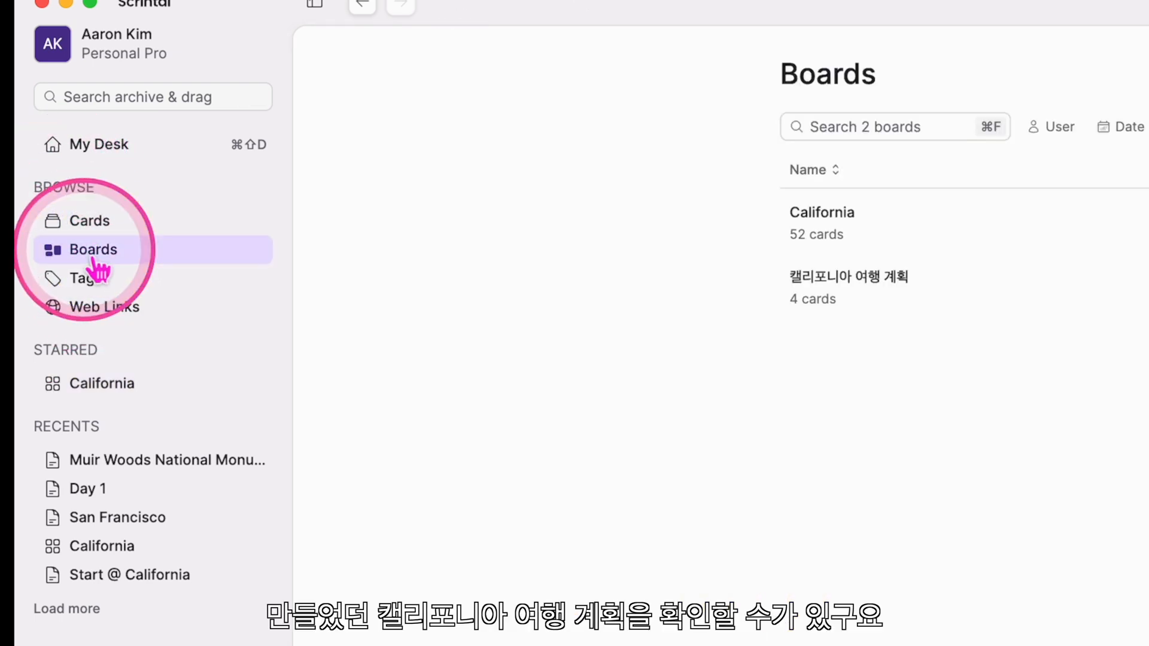
click(876, 302)
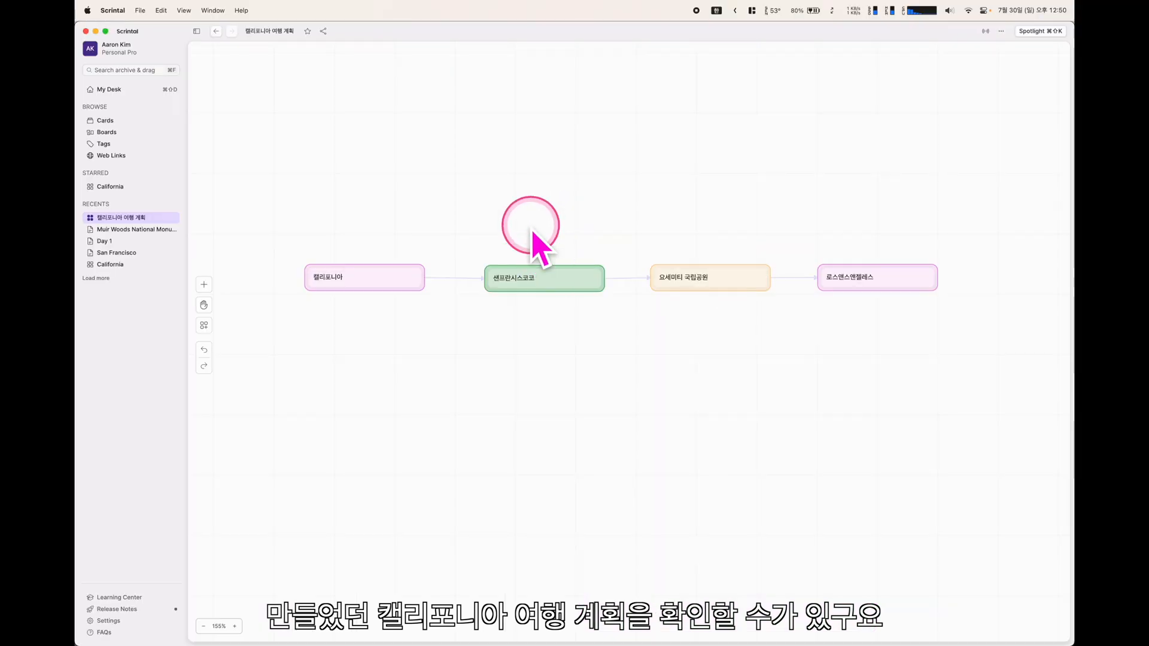
click(106, 122)
scroll(526, 209, down, 10)
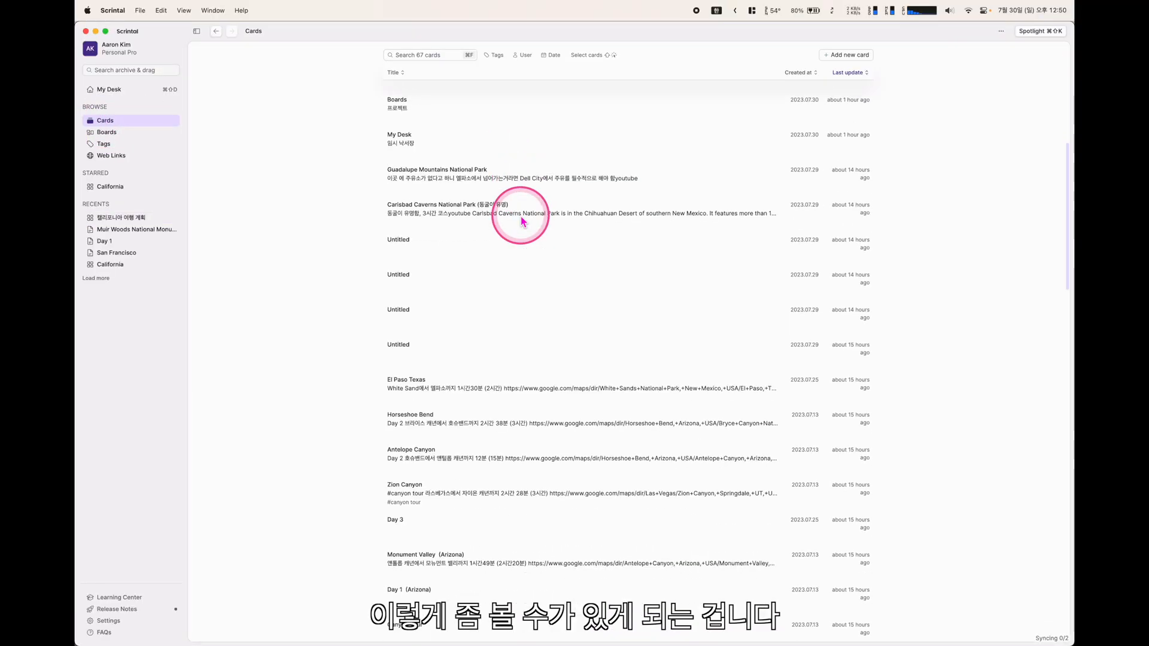
scroll(522, 222, down, 5)
scroll(521, 221, up, 15)
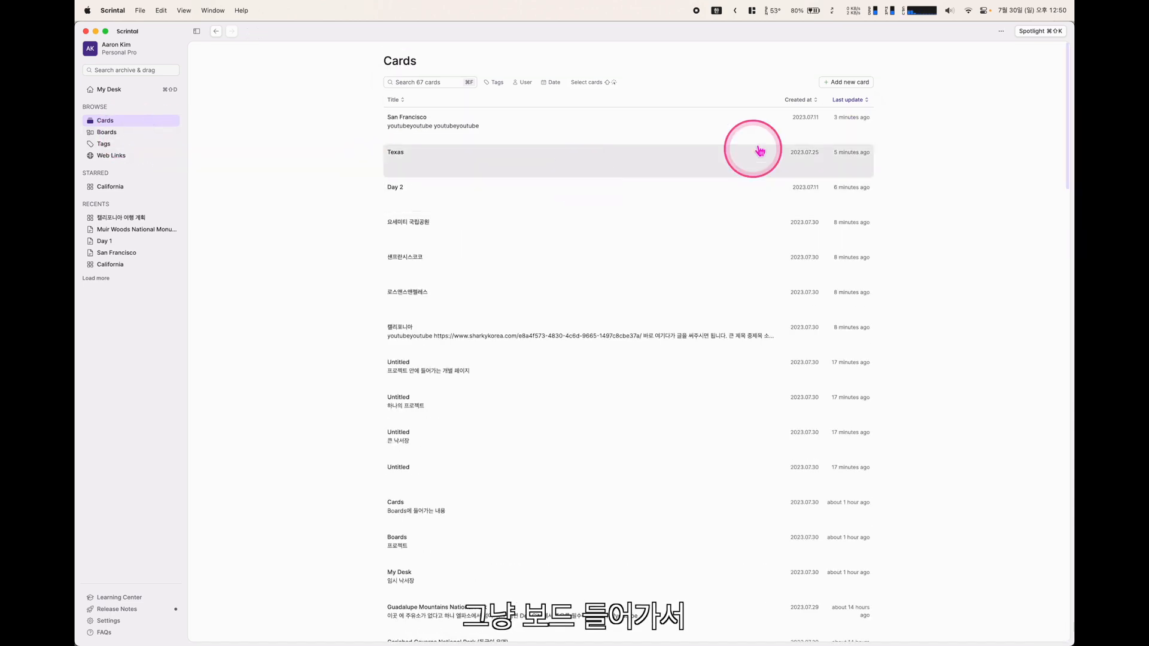
click(105, 133)
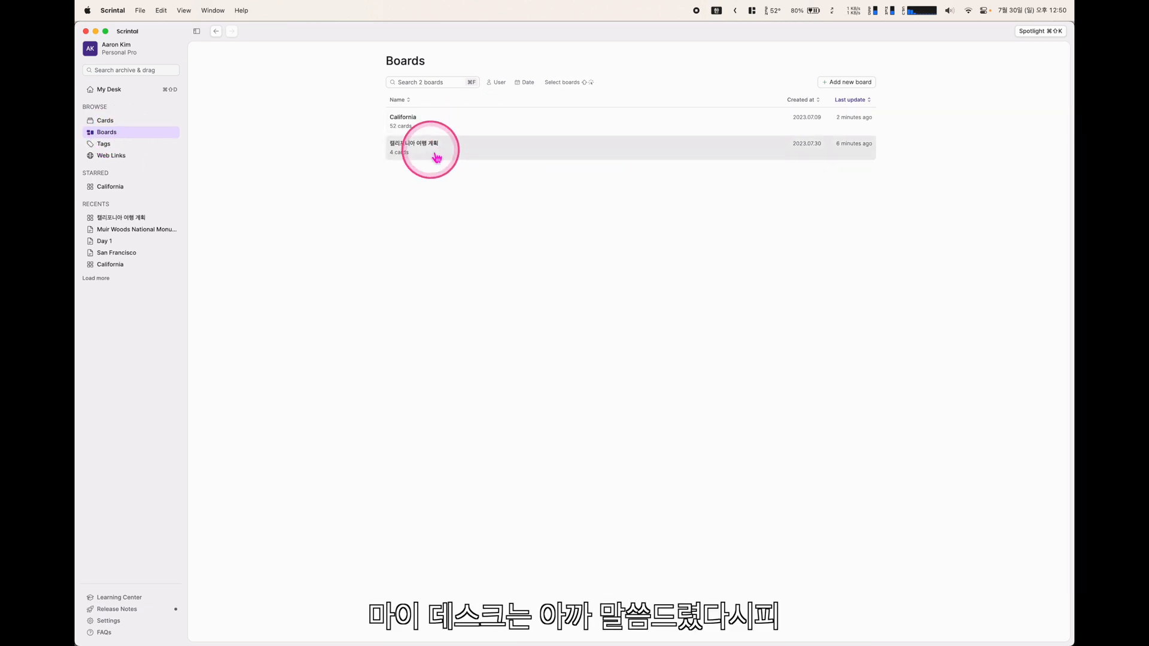
click(108, 89)
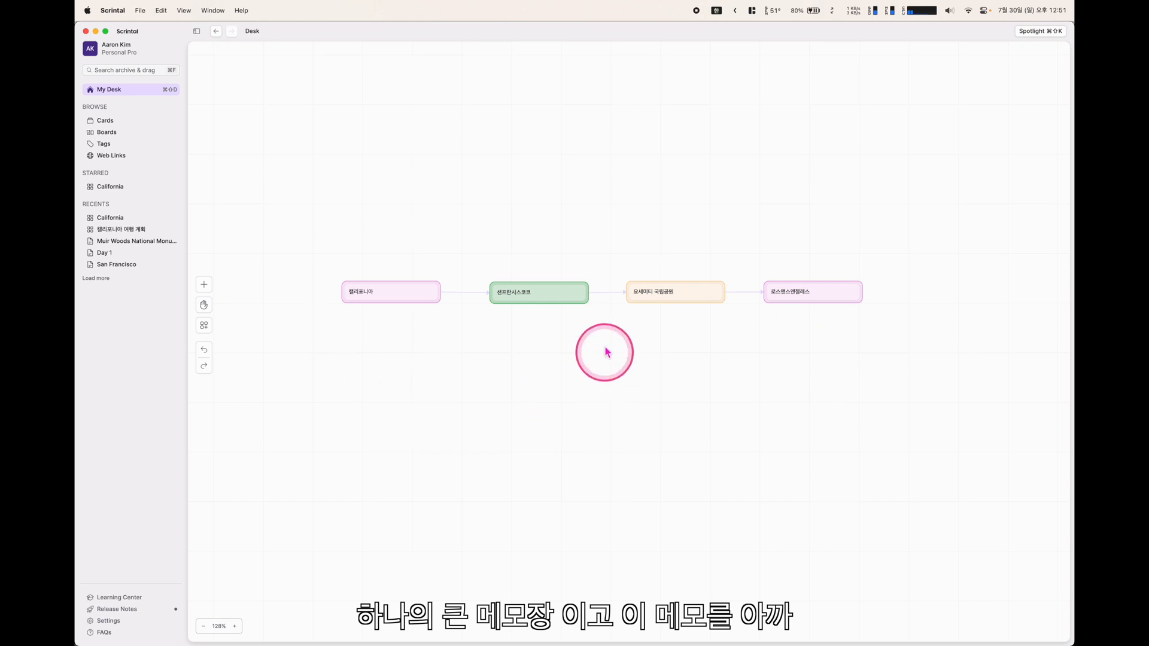
Star the 캘리포니아 여행 계획 board
drag(947, 209, 251, 347)
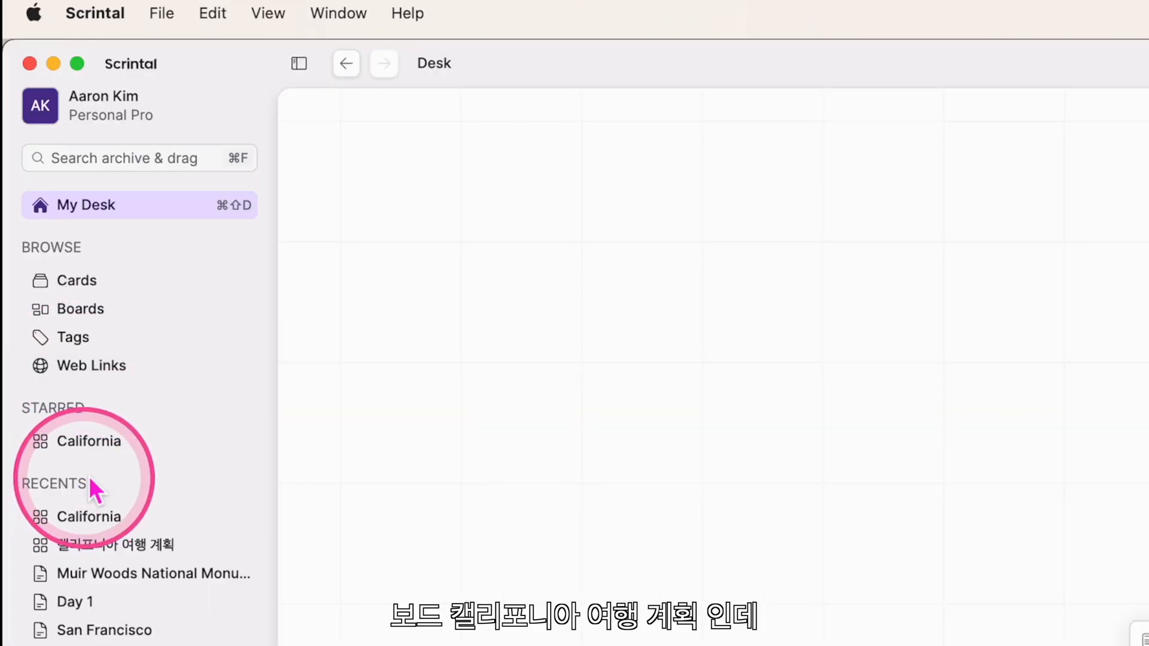
click(114, 132)
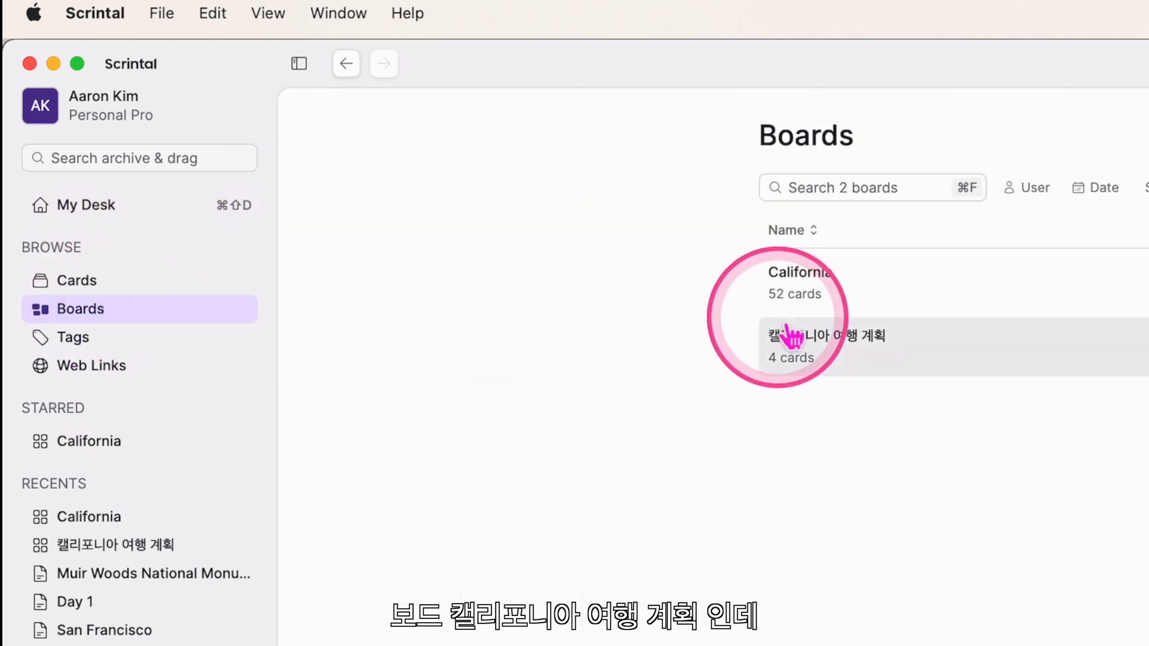
click(831, 333)
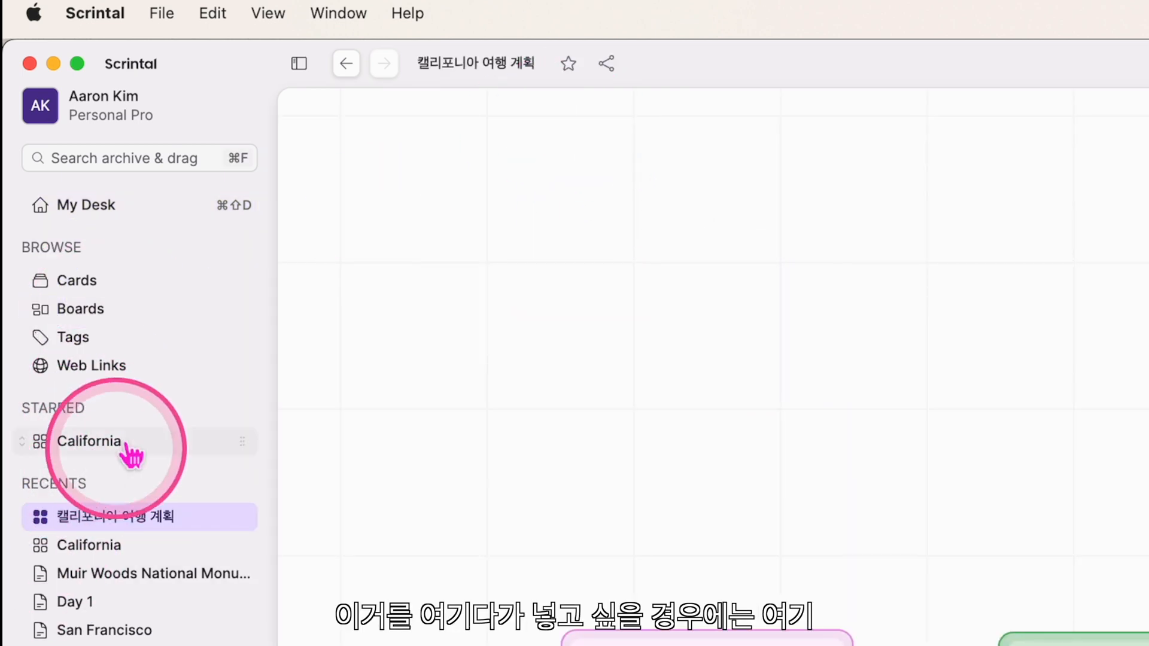
click(568, 63)
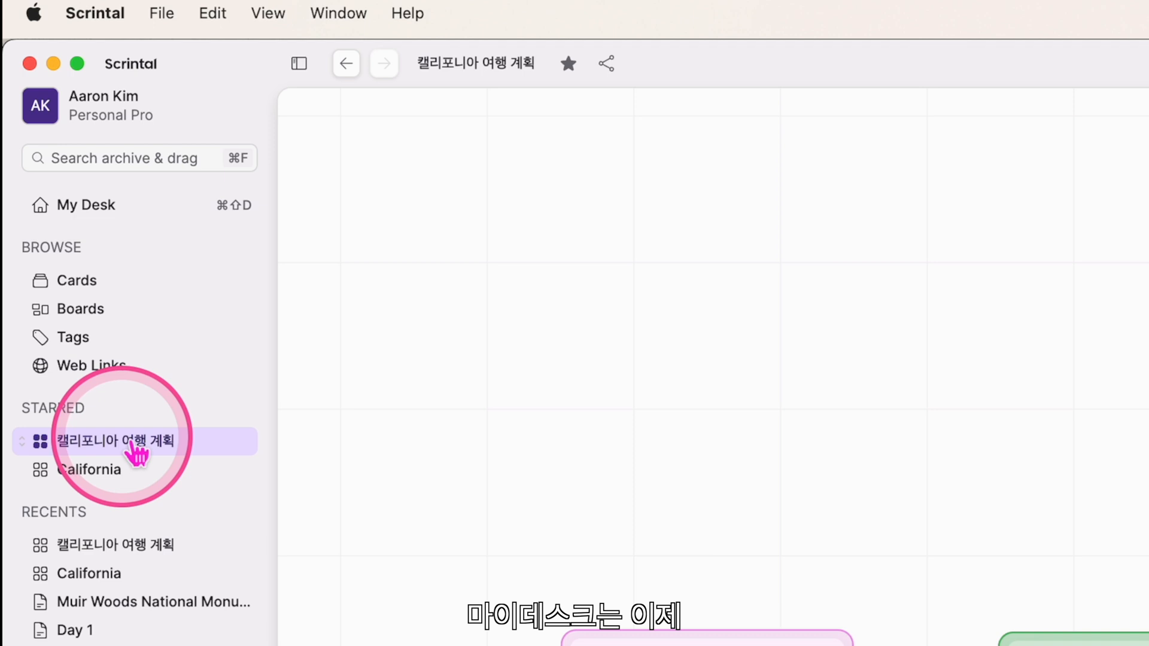
Clear all cards from My Desk and confirm Clear Board
click(84, 210)
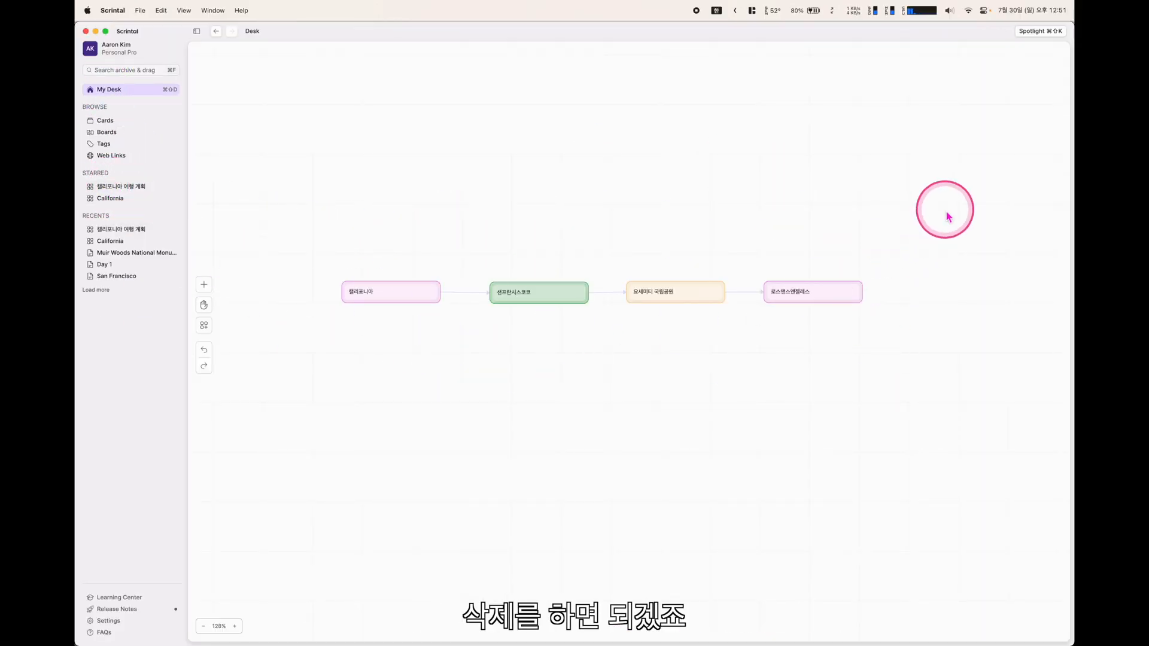
right_click(484, 210)
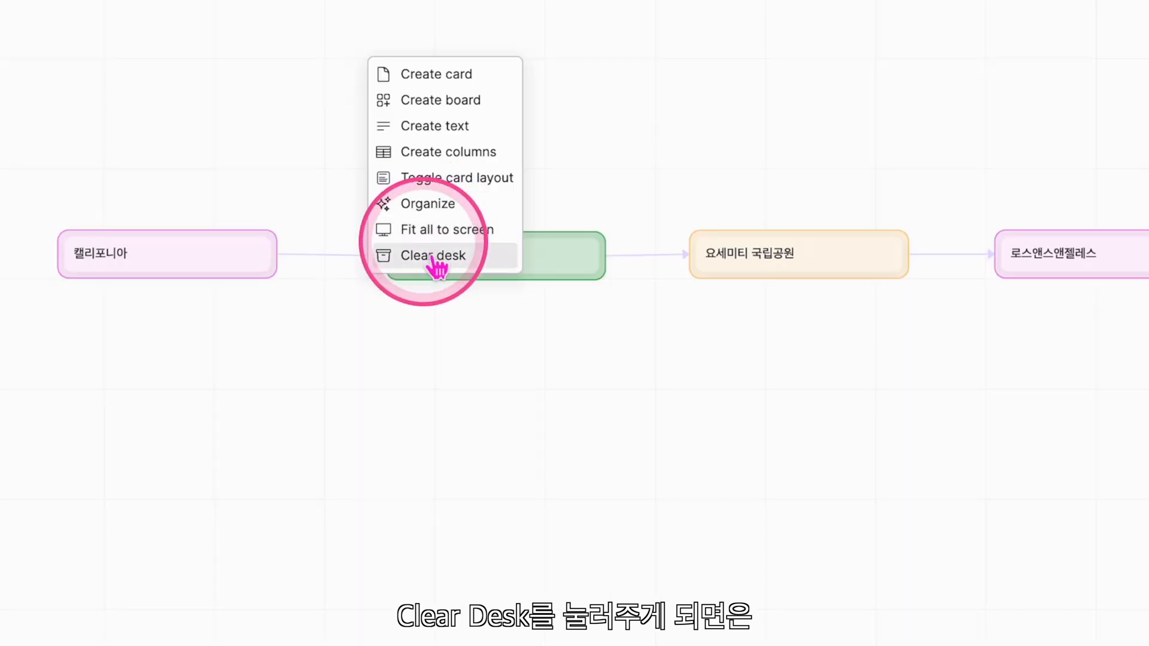
click(428, 263)
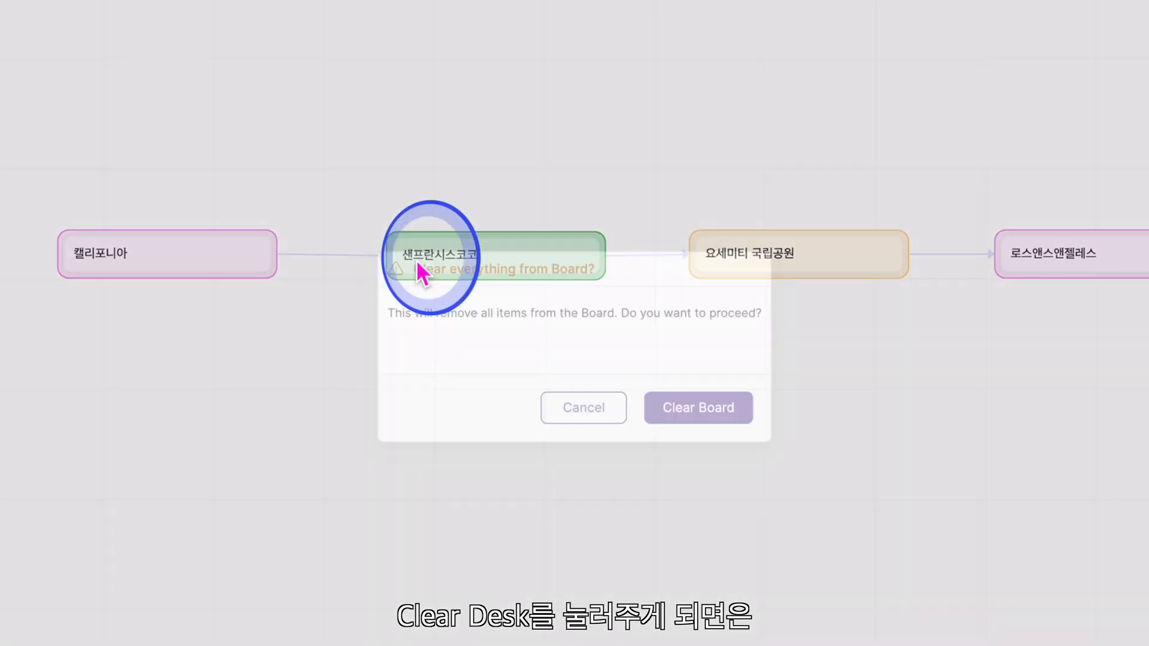
click(705, 412)
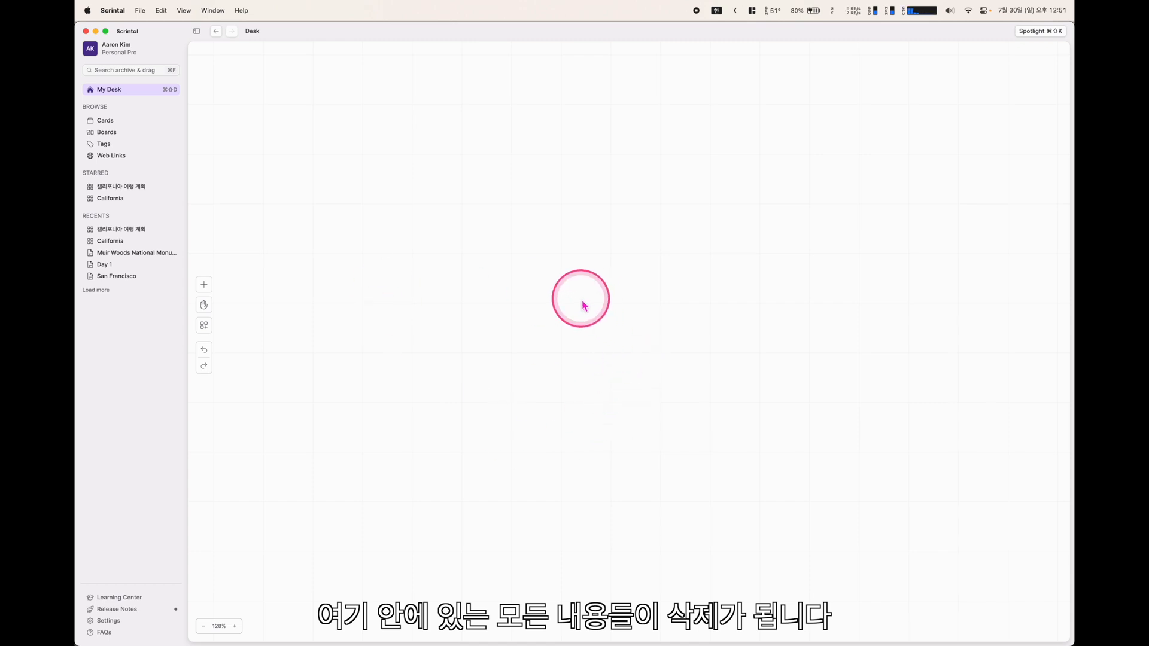
Turn the San Francisco branch of the starred California board into a new board
click(102, 198)
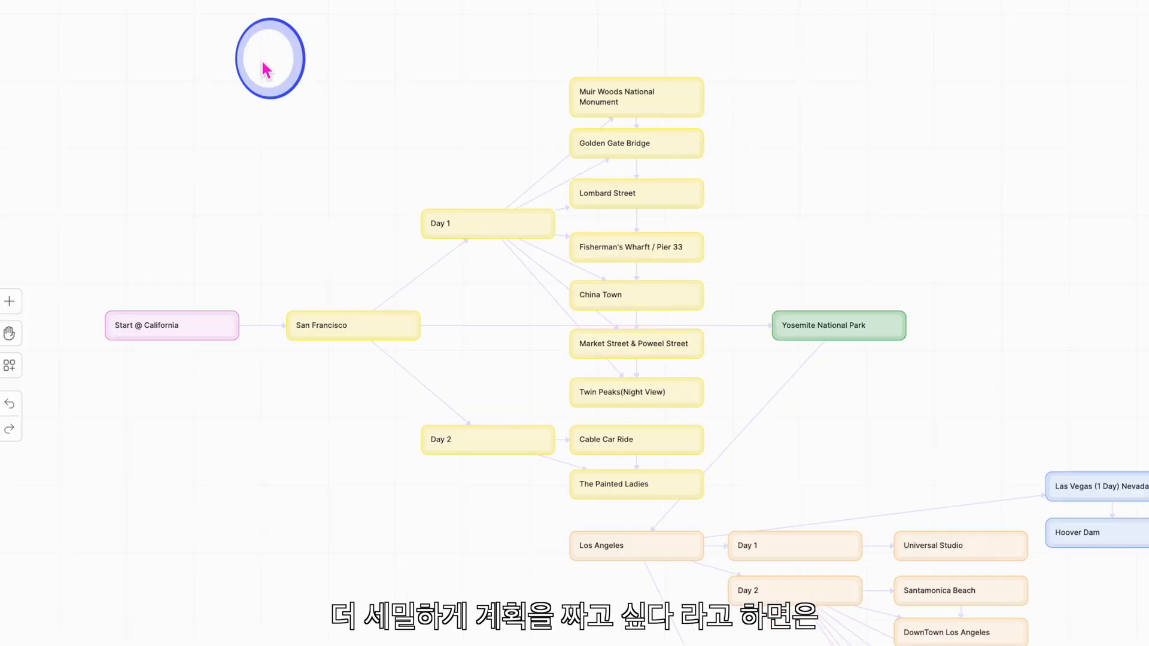
drag(364, 131, 656, 420)
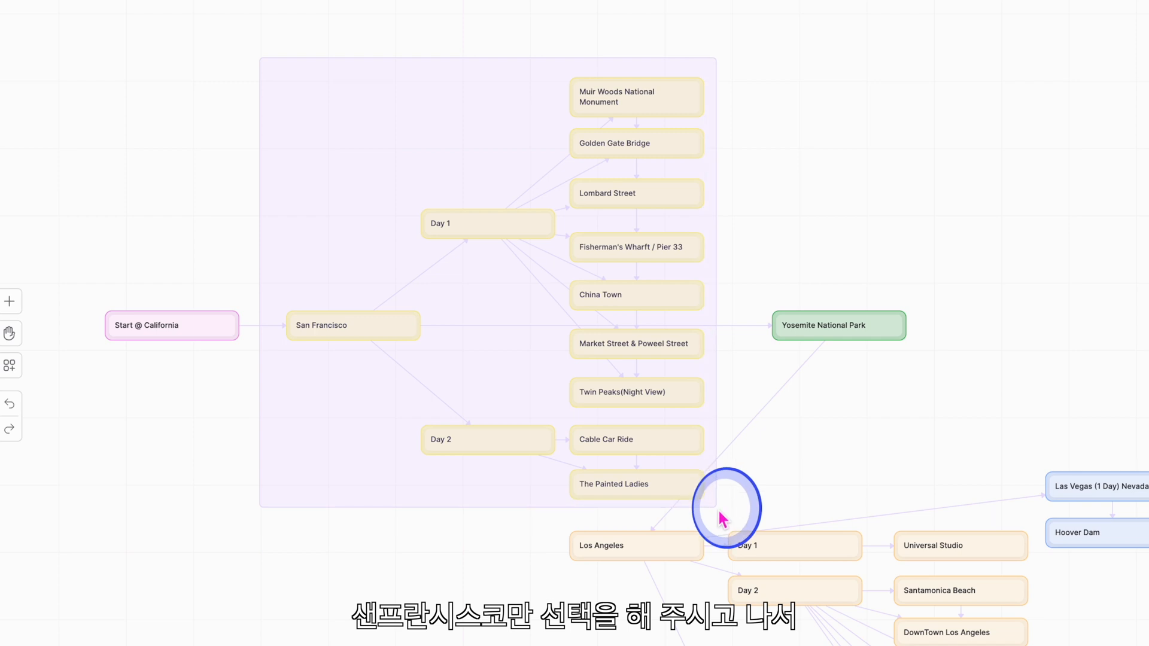
drag(723, 518, 721, 516)
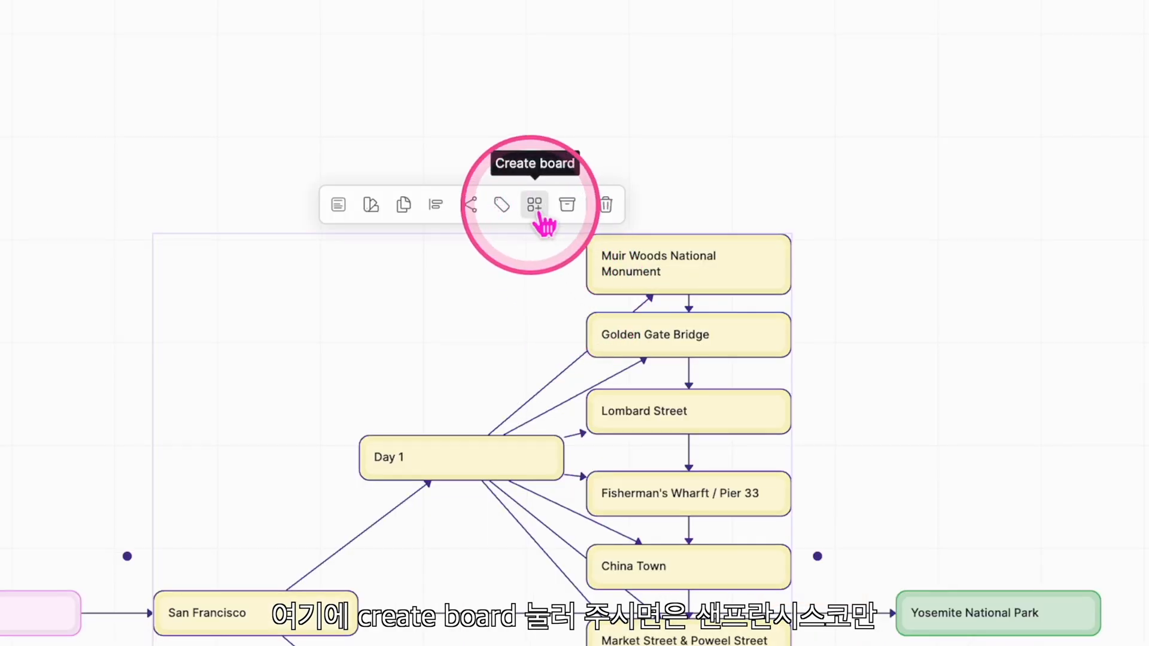
click(535, 210)
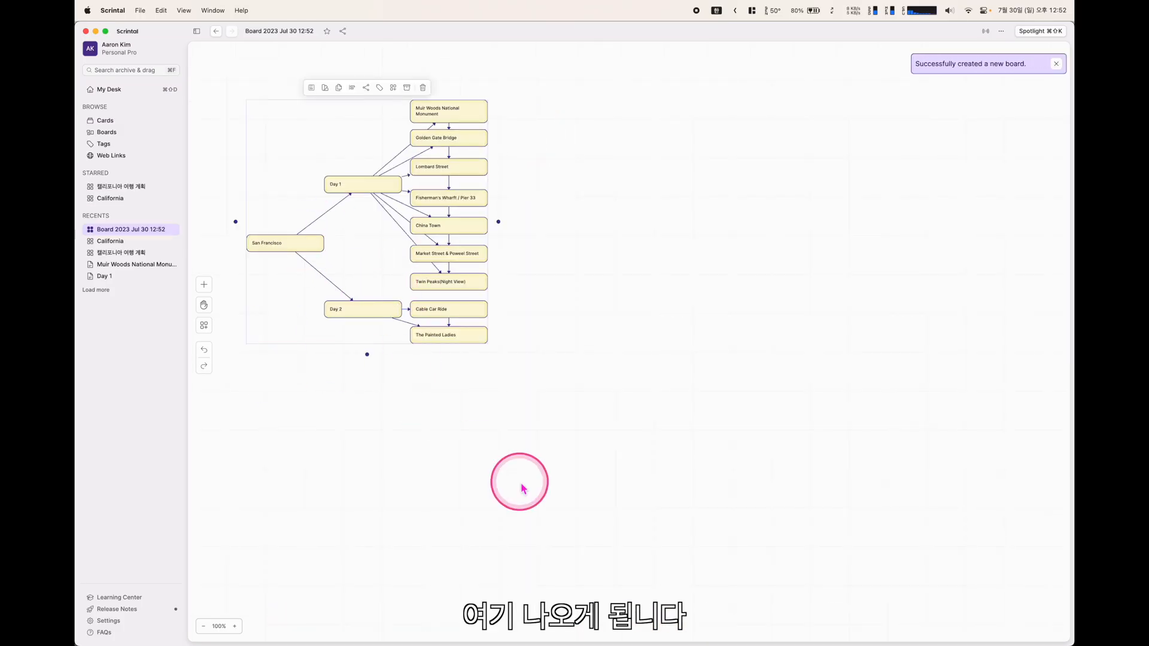
Pan the new board to show its whole flow, then select its title for renaming
scroll(520, 483, up, 3)
drag(430, 393, 639, 504)
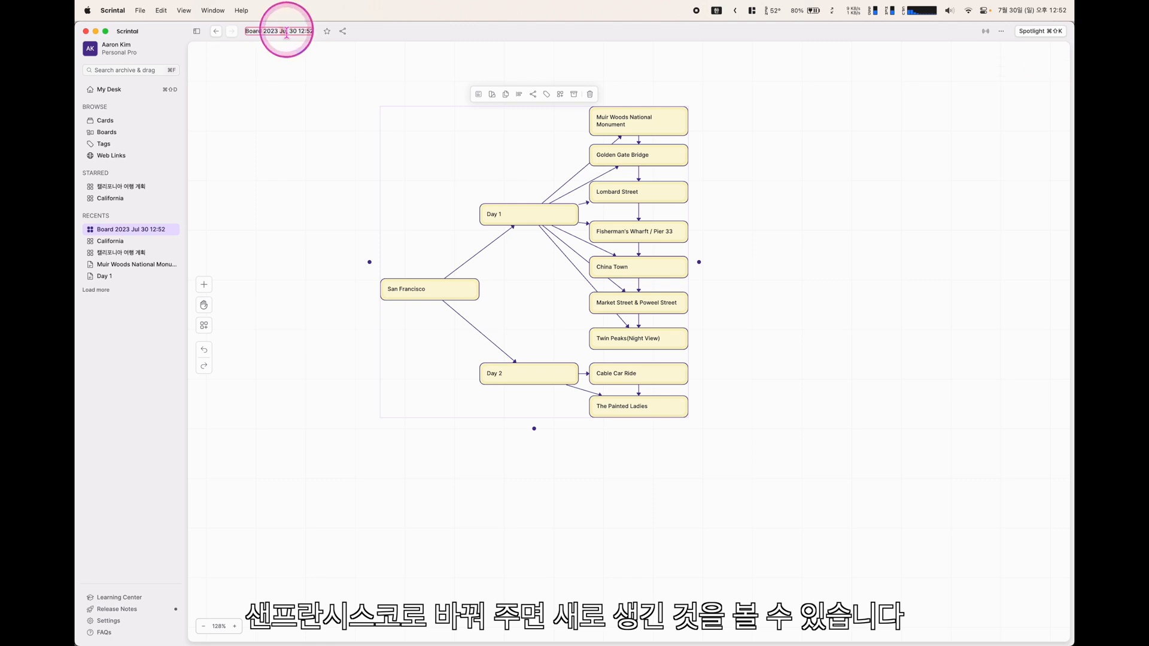
click(270, 32)
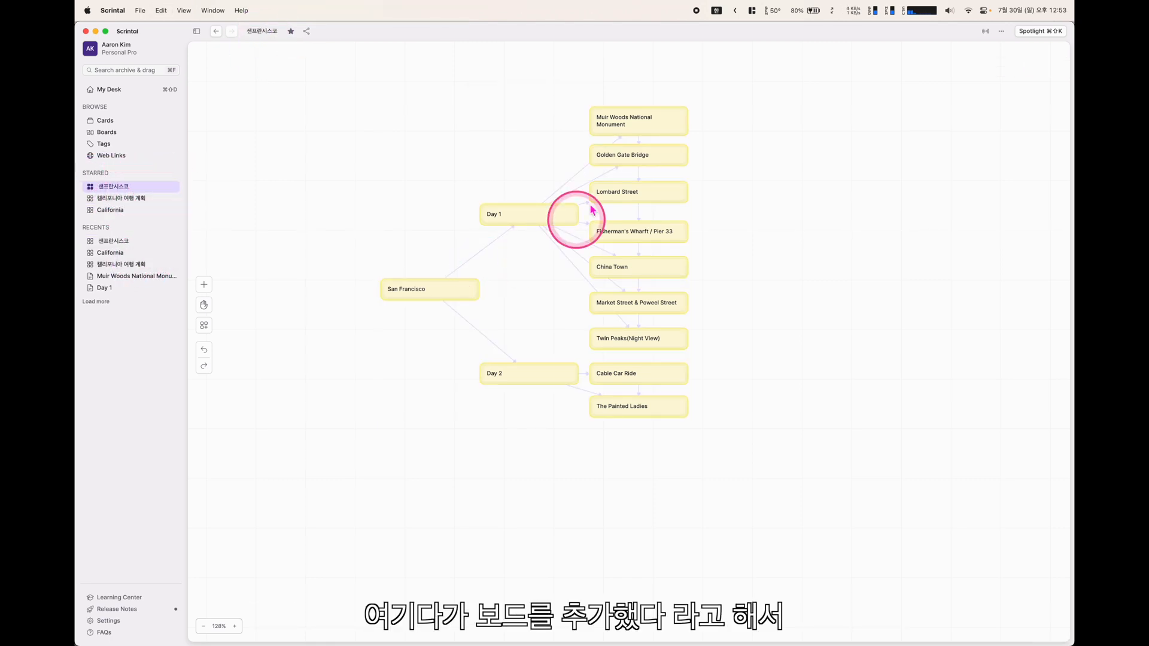
click(113, 213)
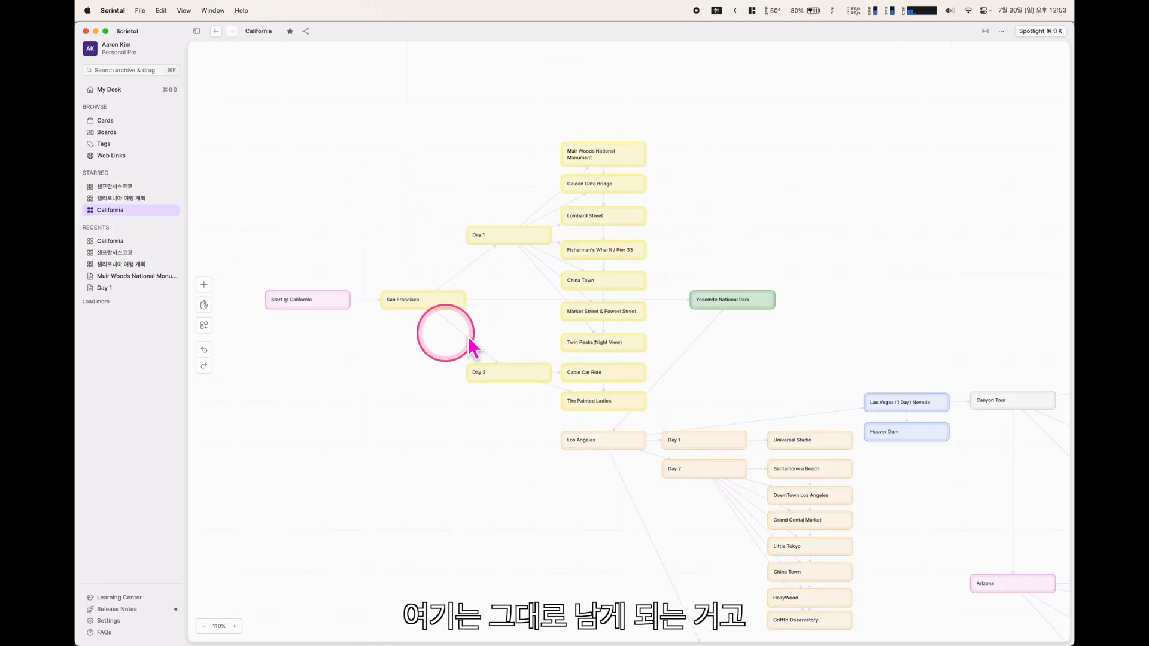
click(110, 188)
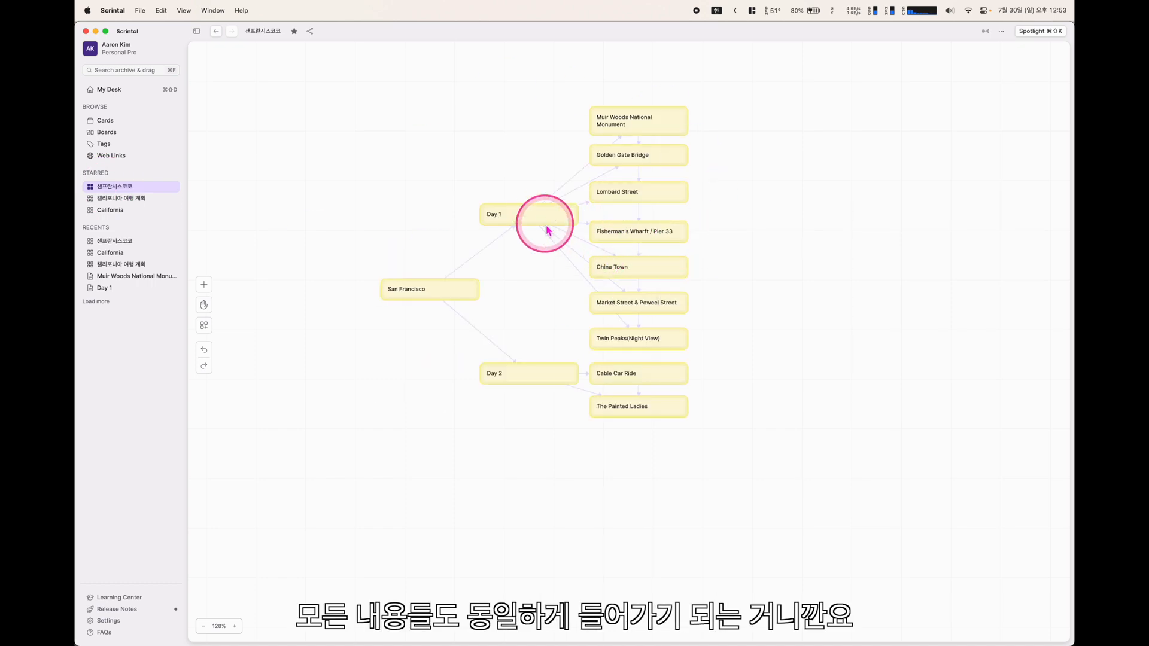
double_click(428, 292)
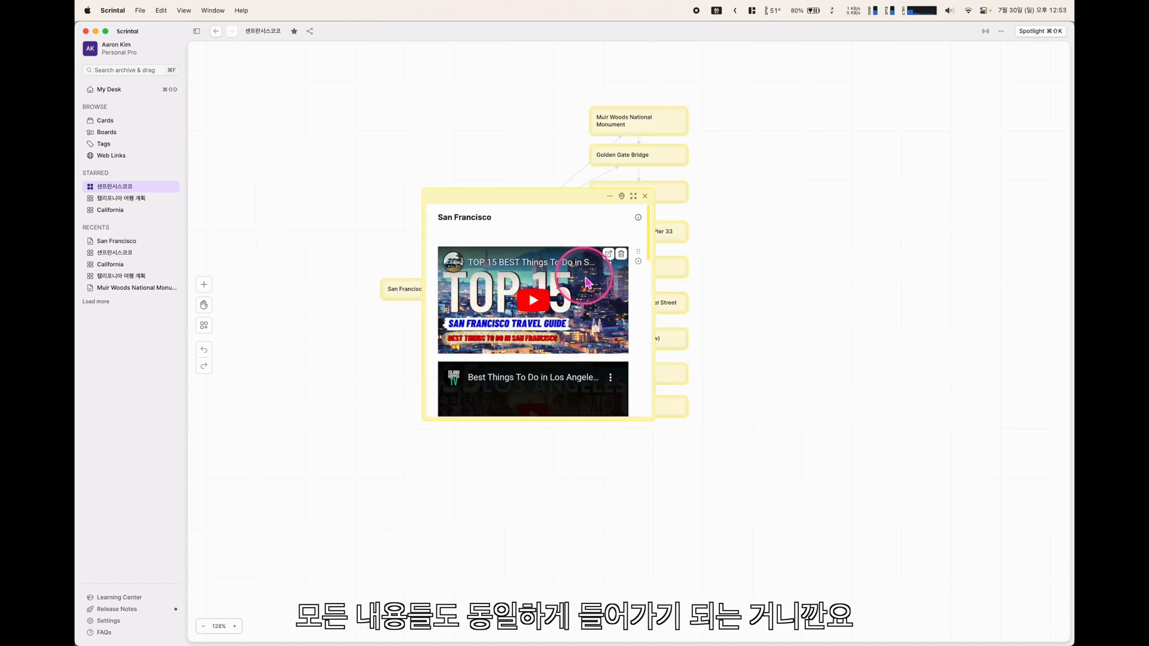
scroll(553, 296, down, 5)
scroll(553, 296, up, 10)
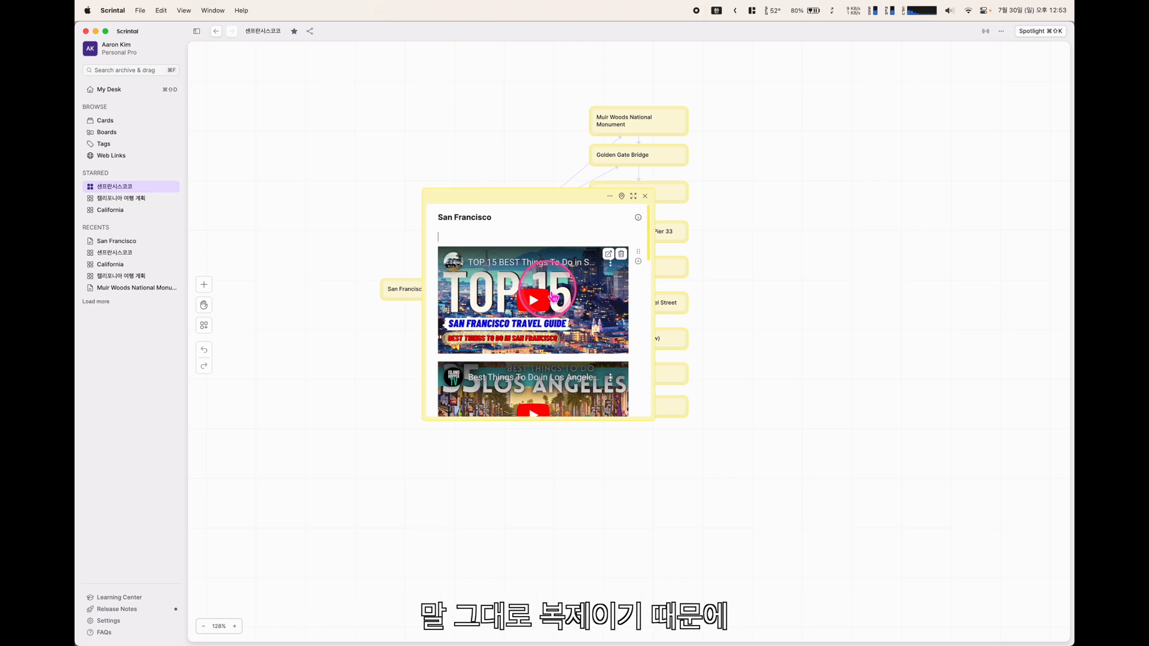
click(643, 192)
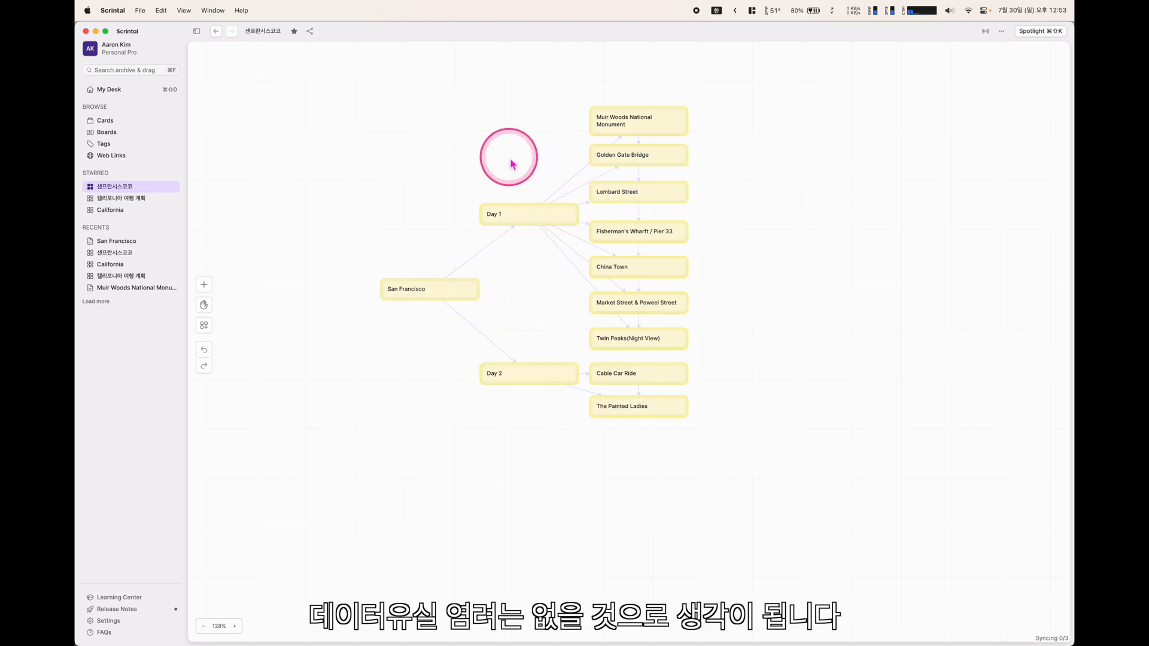
click(686, 132)
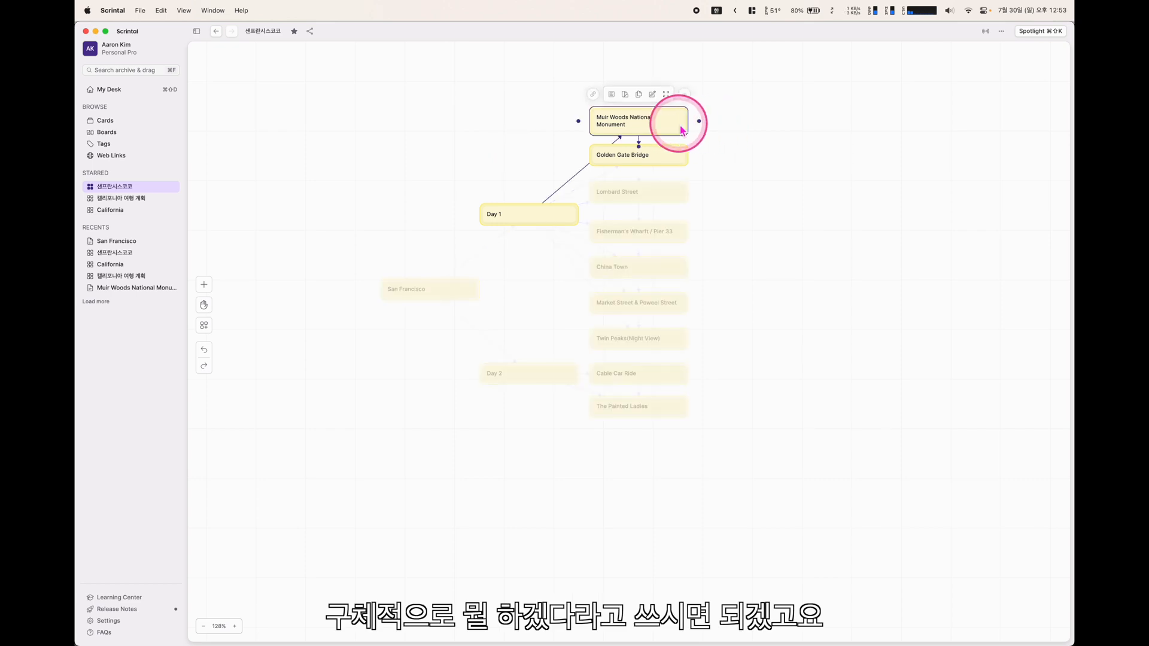
drag(703, 125, 813, 130)
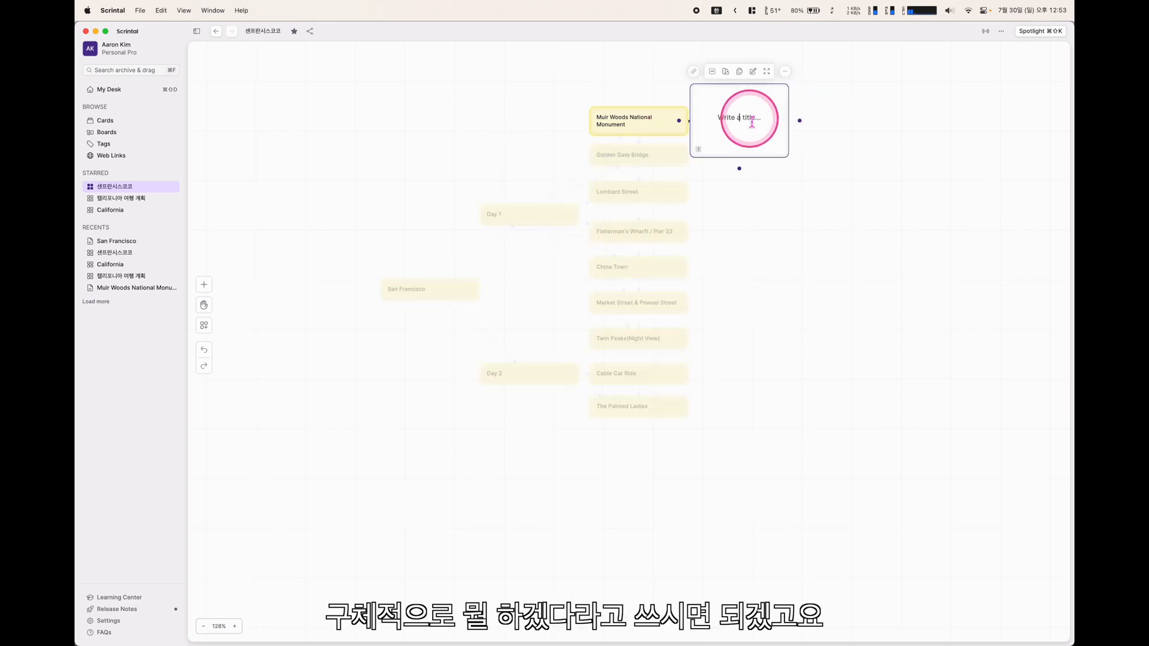
Finish the activity-plan card's title and link a first Untitled card from it
text(활)
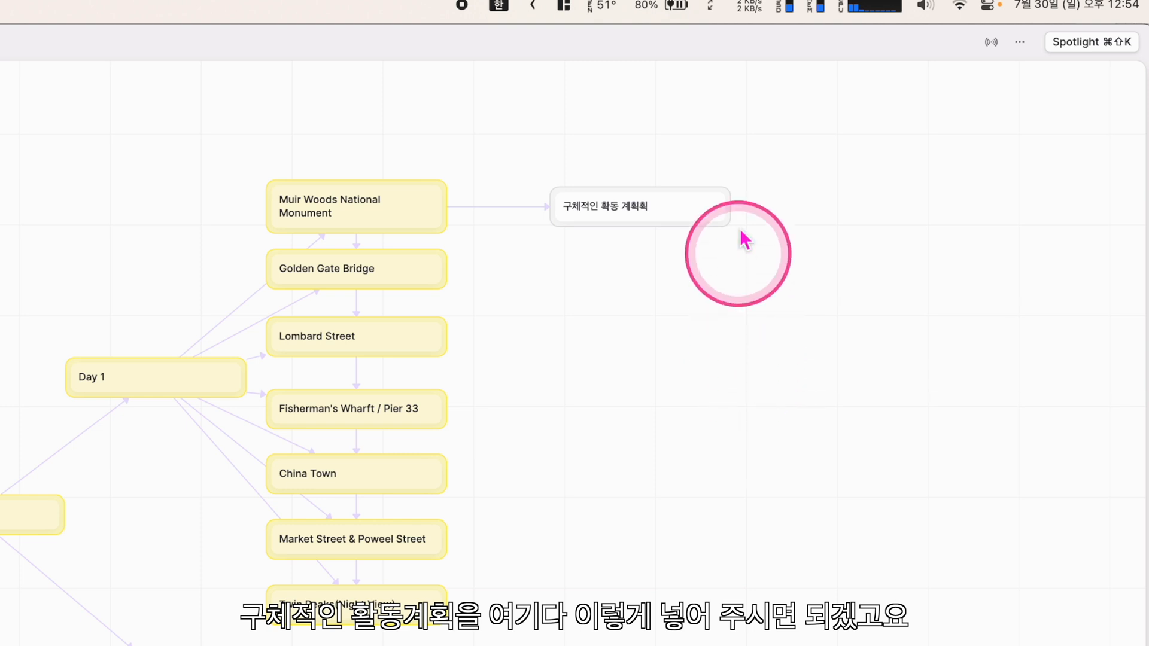
click(631, 214)
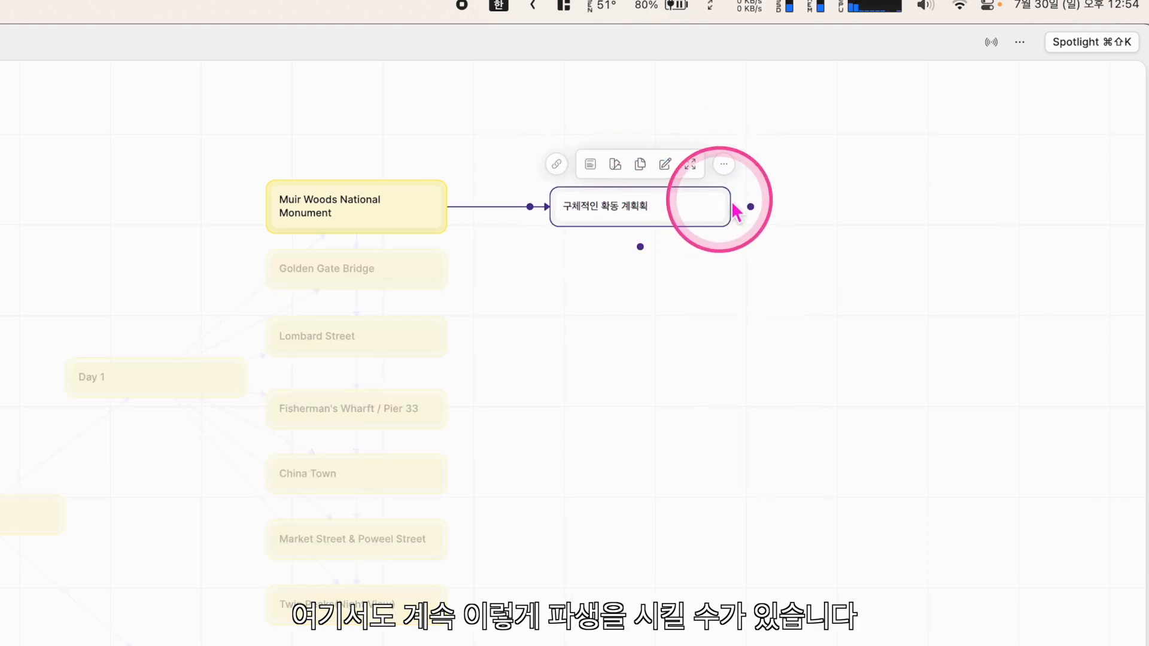
drag(758, 210, 792, 173)
click(860, 128)
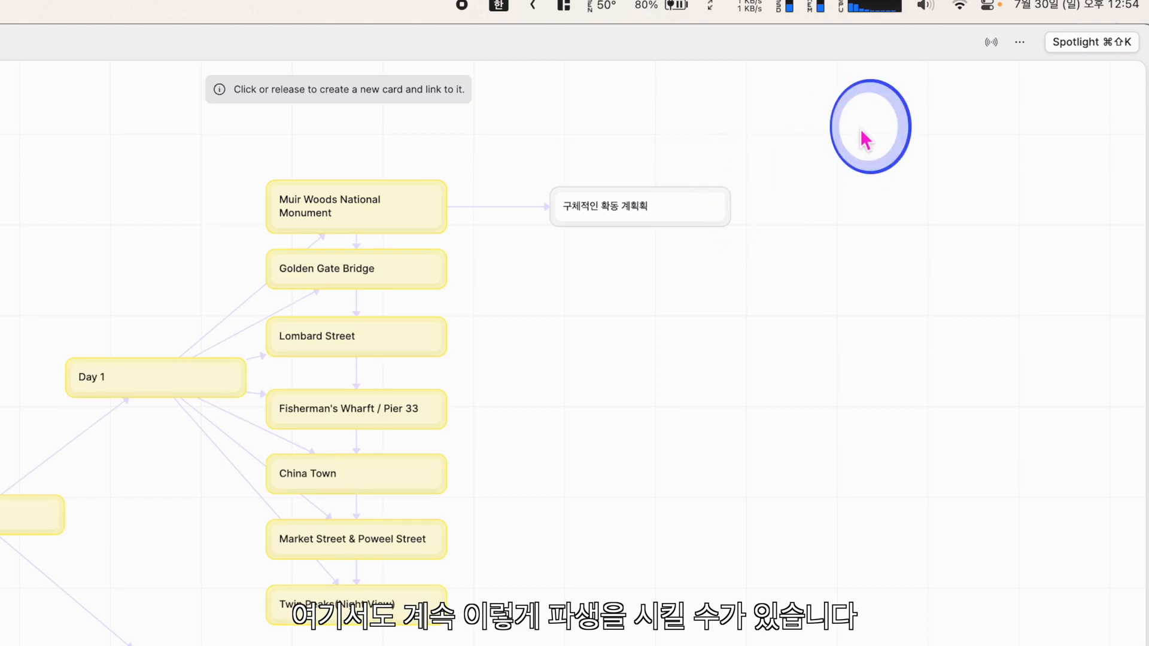
Branch two more Untitled cards off the activity-plan card and pan to view them
click(716, 212)
click(751, 208)
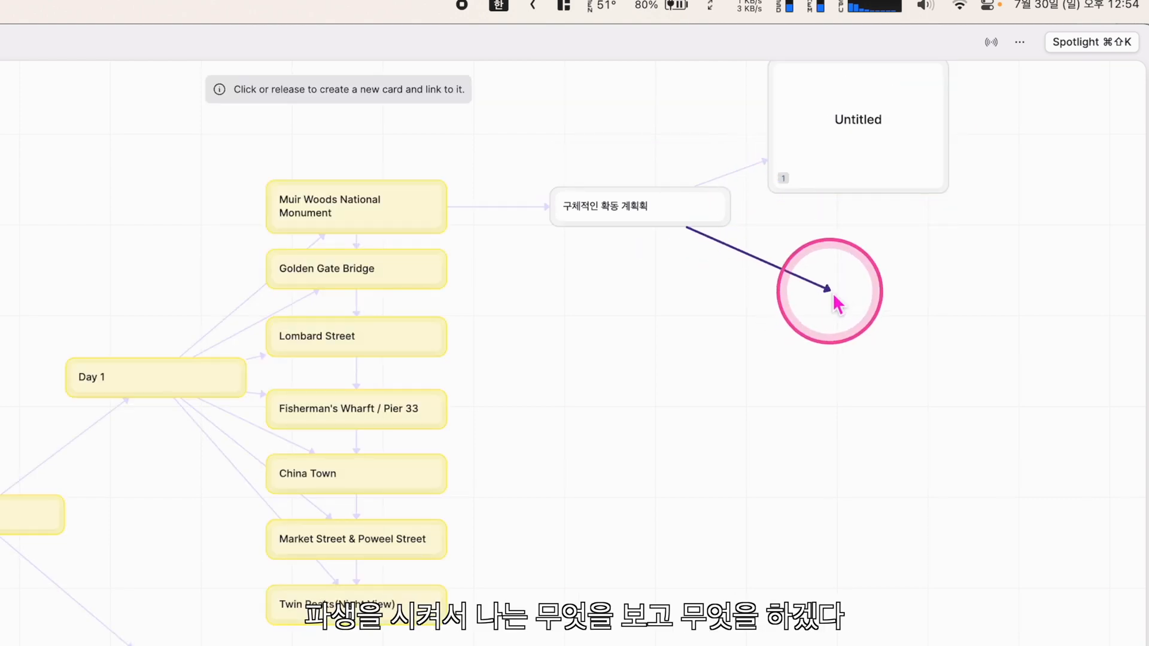
click(831, 300)
click(694, 221)
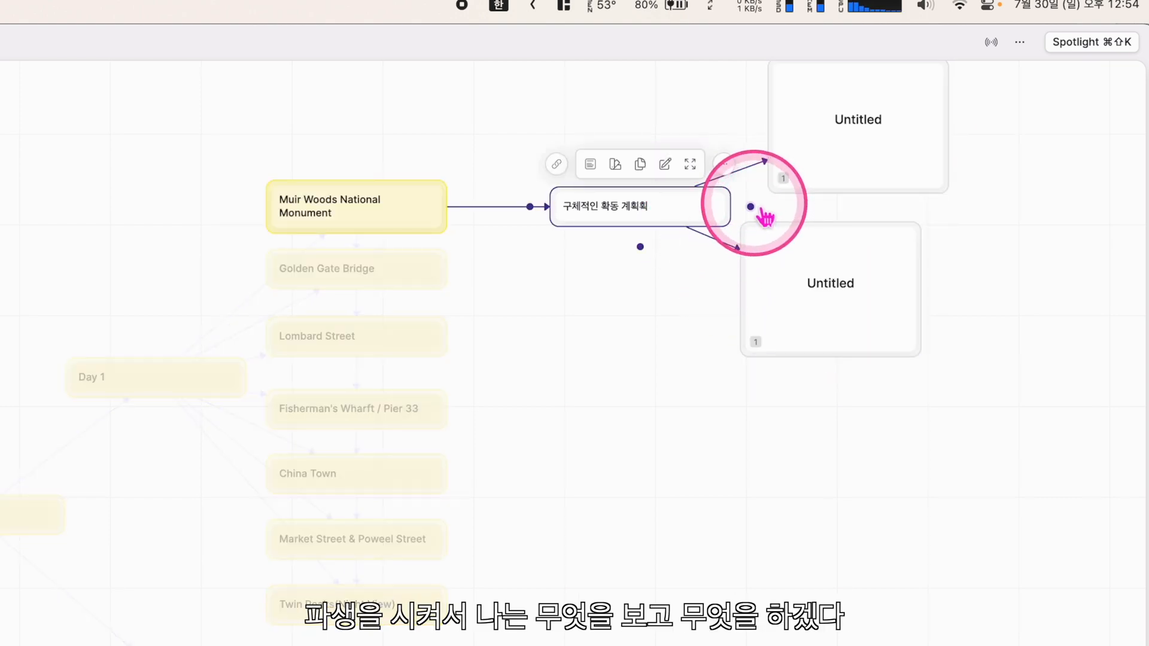
drag(751, 208, 804, 517)
click(937, 550)
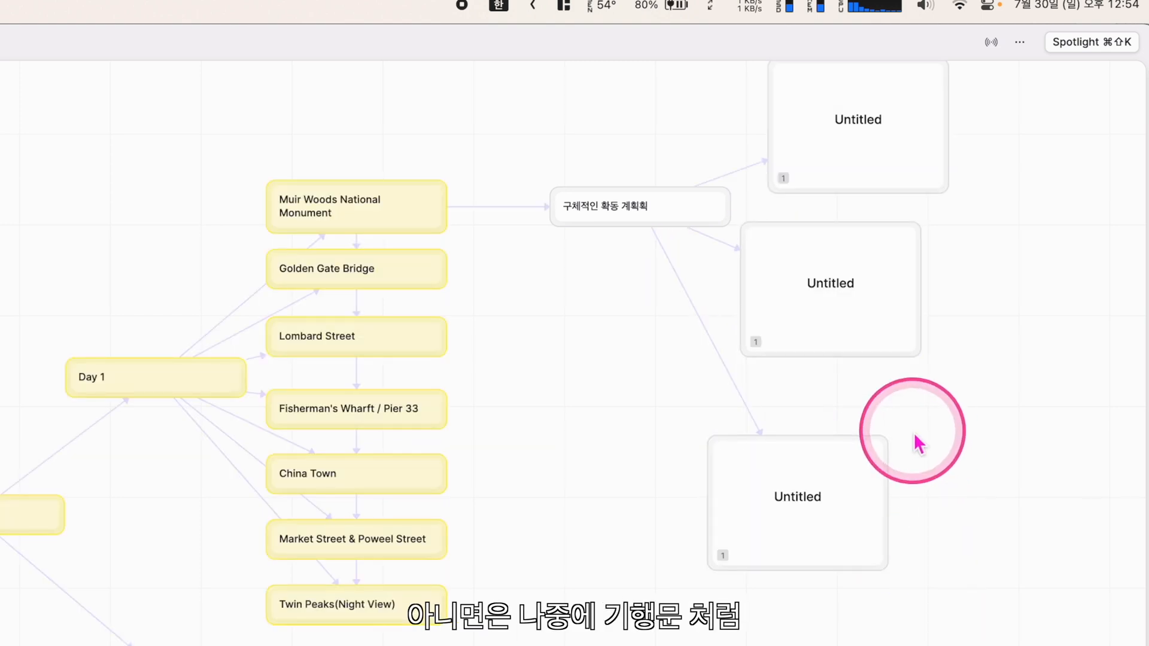
drag(573, 446, 310, 599)
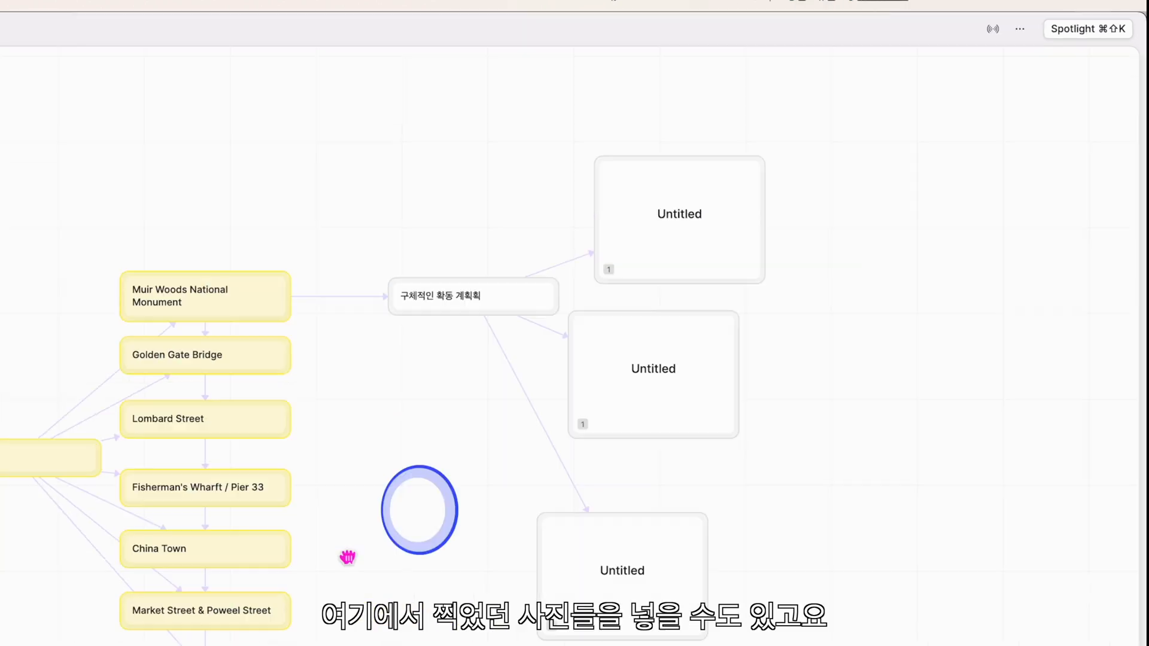
drag(347, 557, 281, 590)
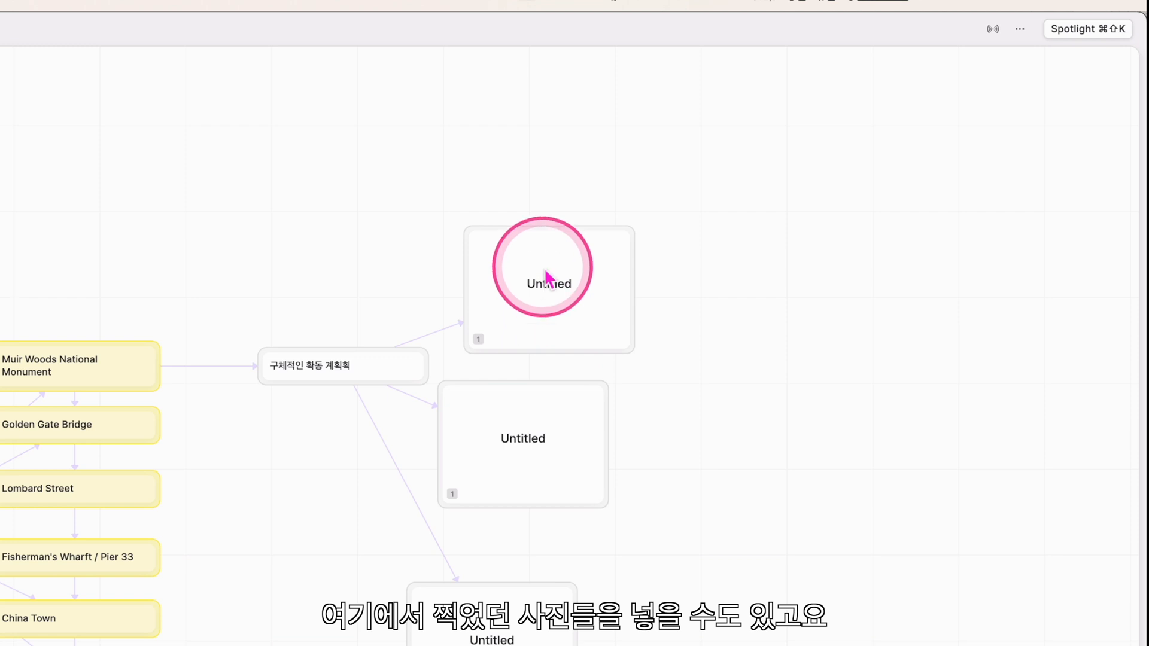
Title the first Untitled card 정말 큰 나무와 사진
click(551, 305)
click(680, 161)
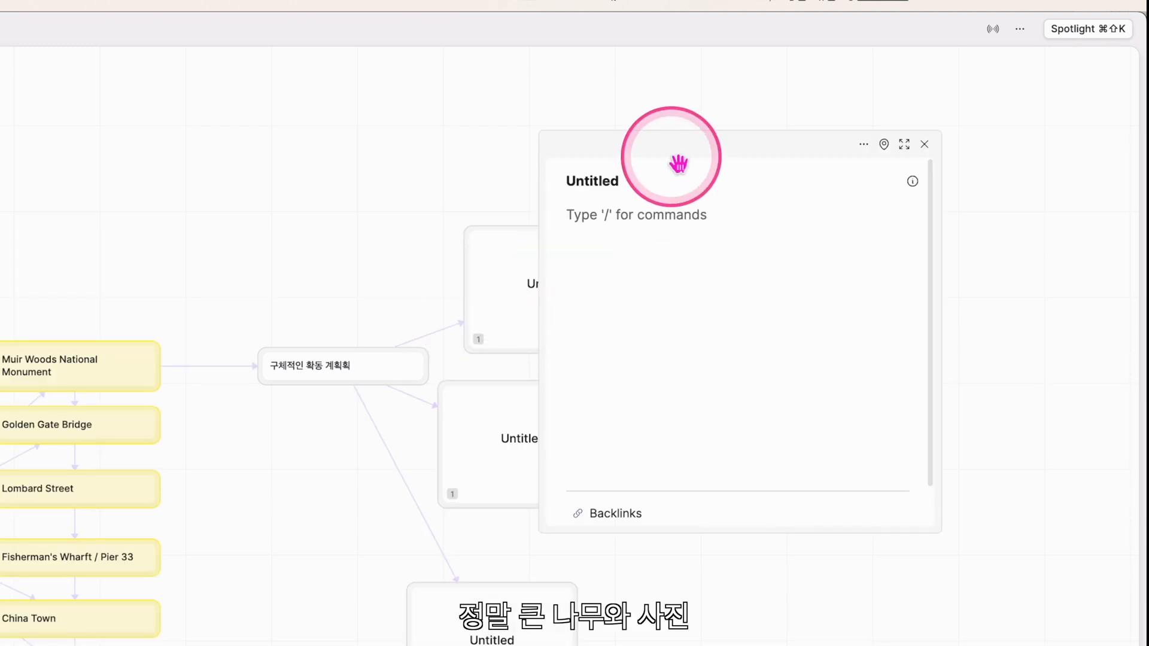
text(저)
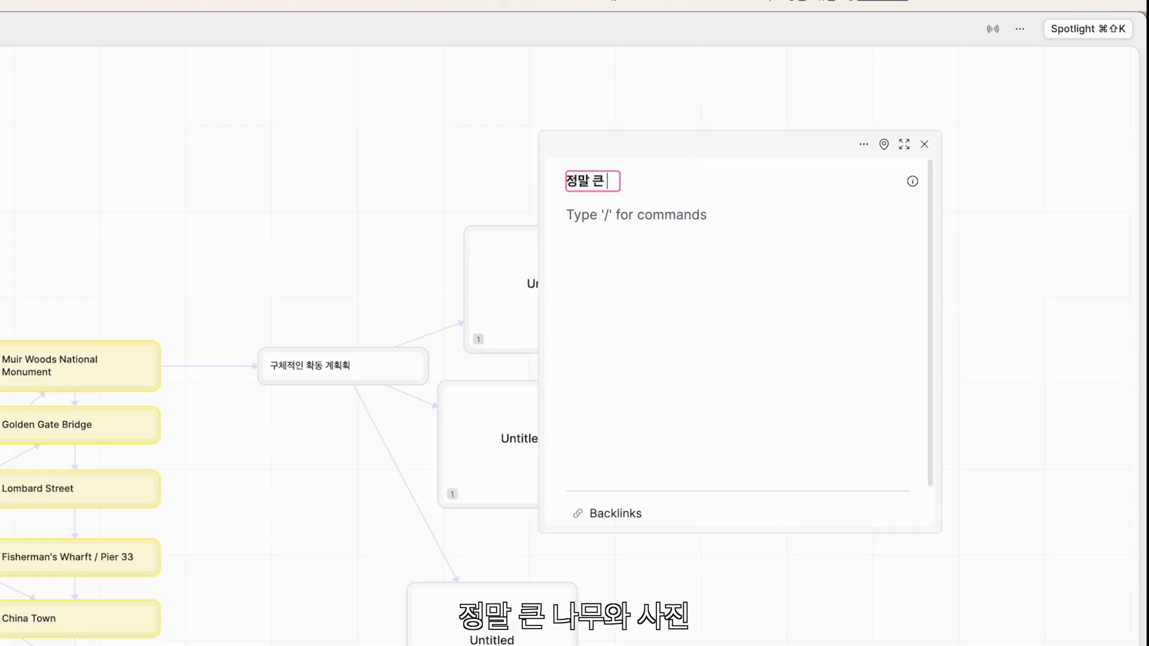
text(말 큰 남무와 사진)
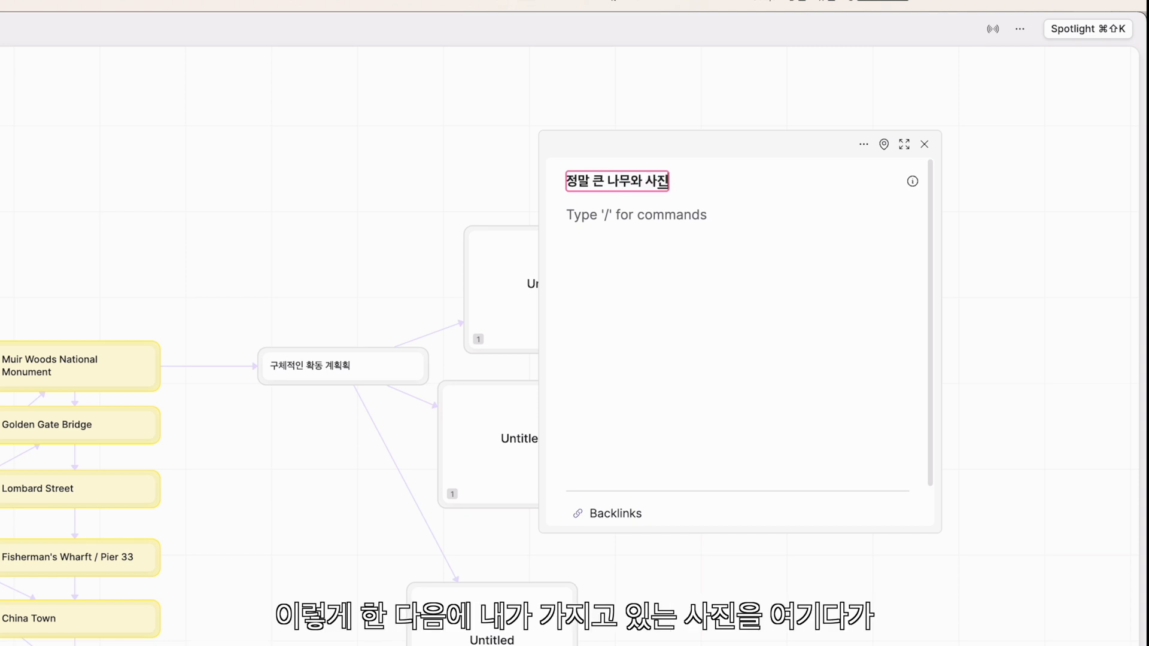
key(Return)
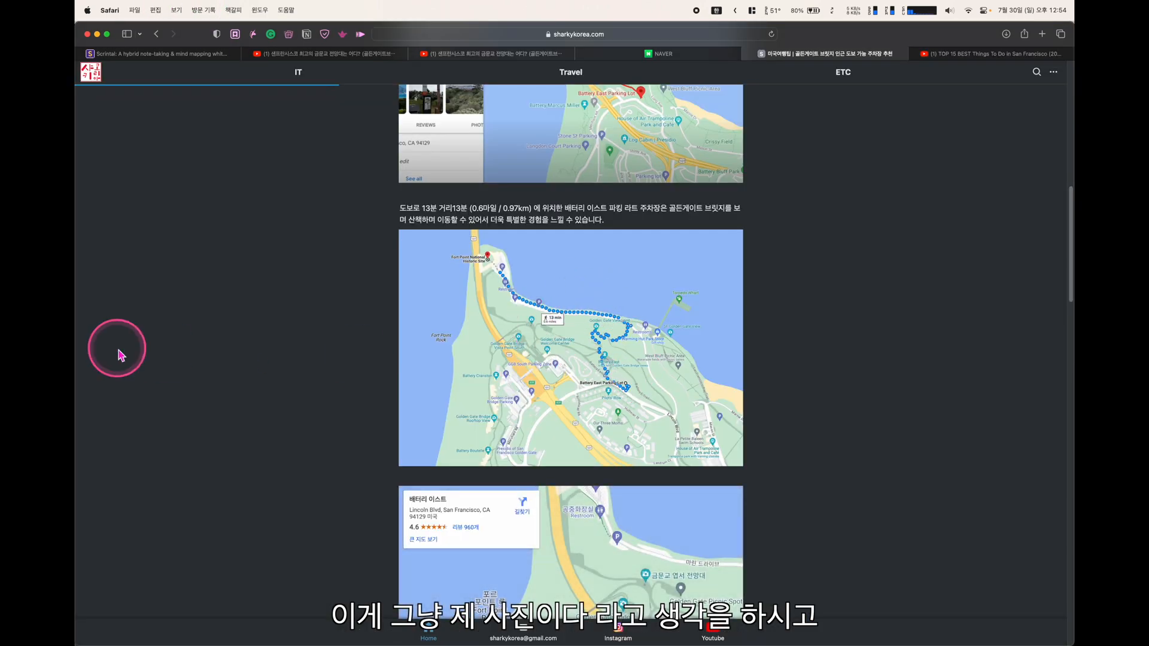
Screenshot the walking-route map from the web page and return to Scrintal
key(super+shift+4)
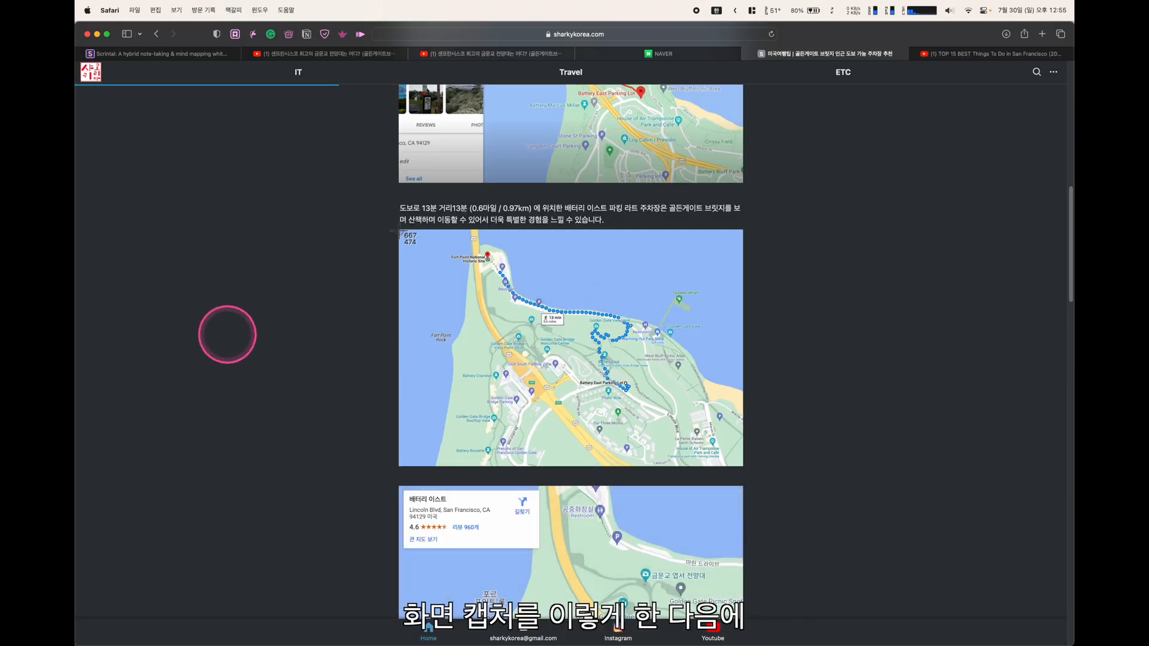
drag(399, 234, 744, 468)
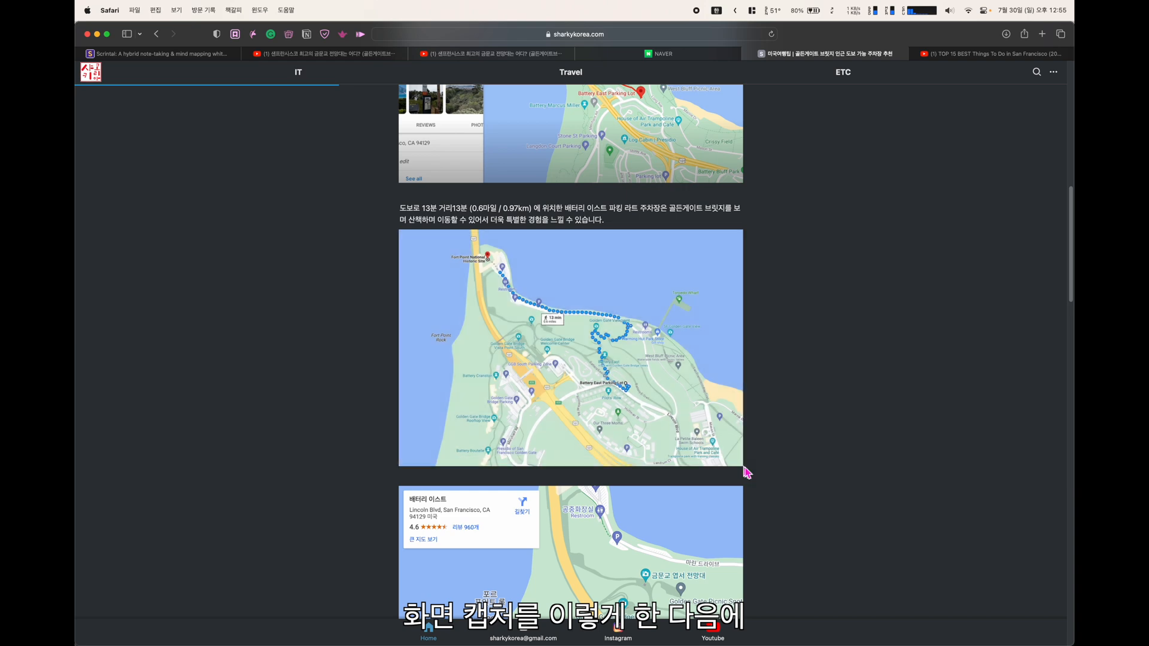
key(super+Tab)
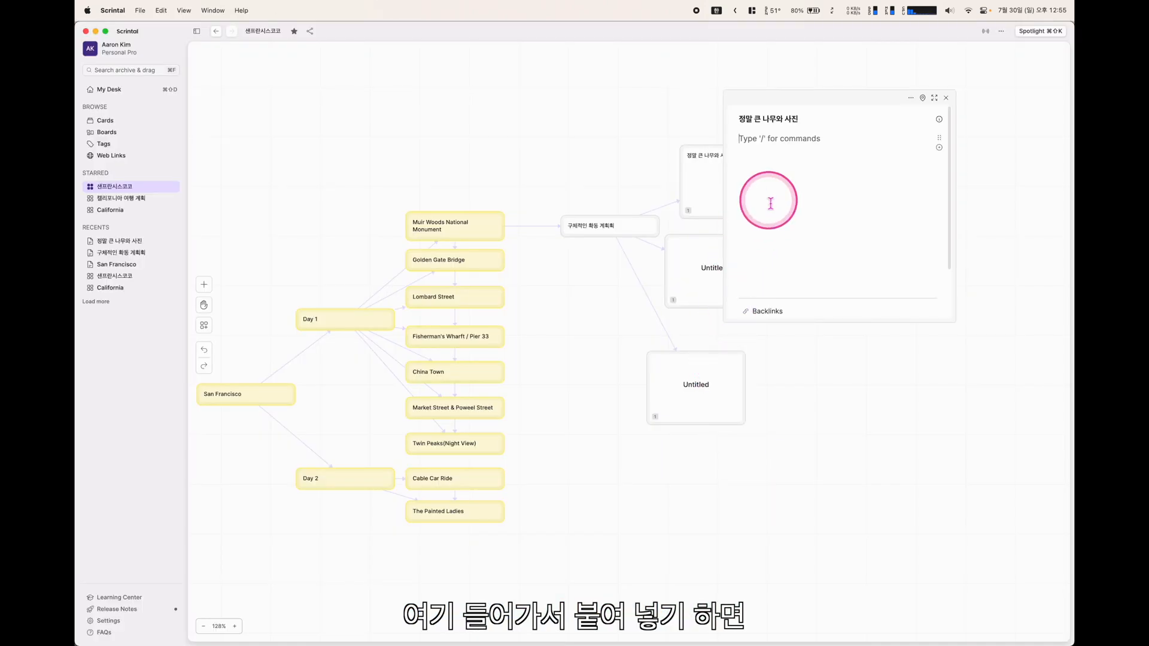
Paste the map screenshot into the card, then collapse the card to its title and move it
key(super+v)
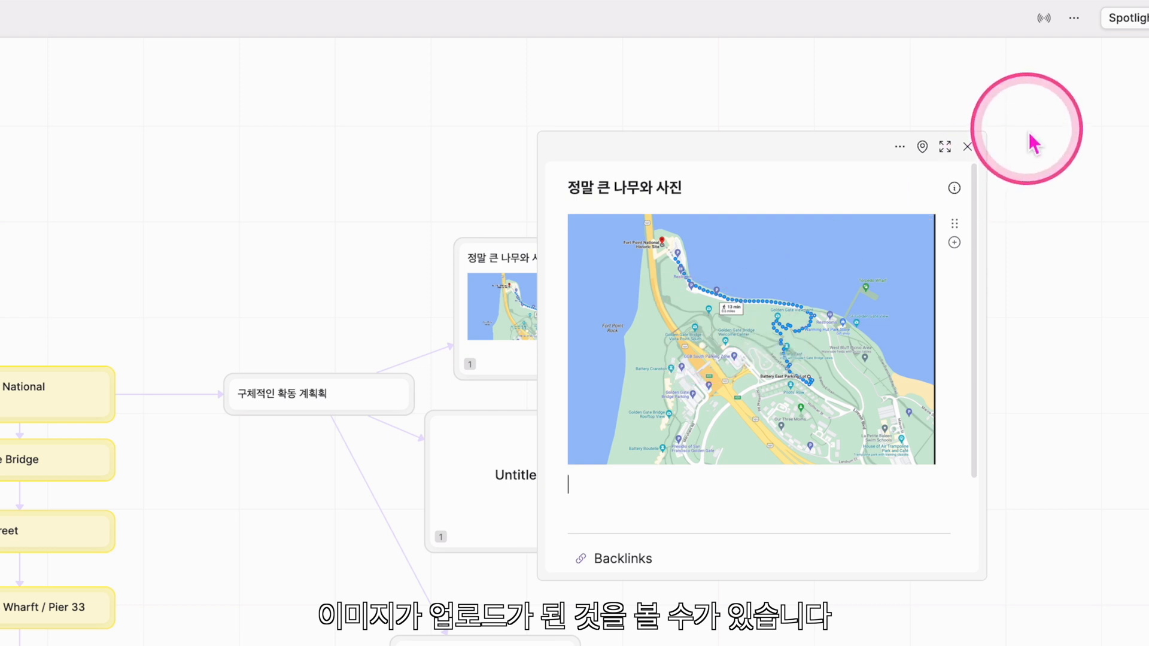
click(968, 148)
right_click(567, 312)
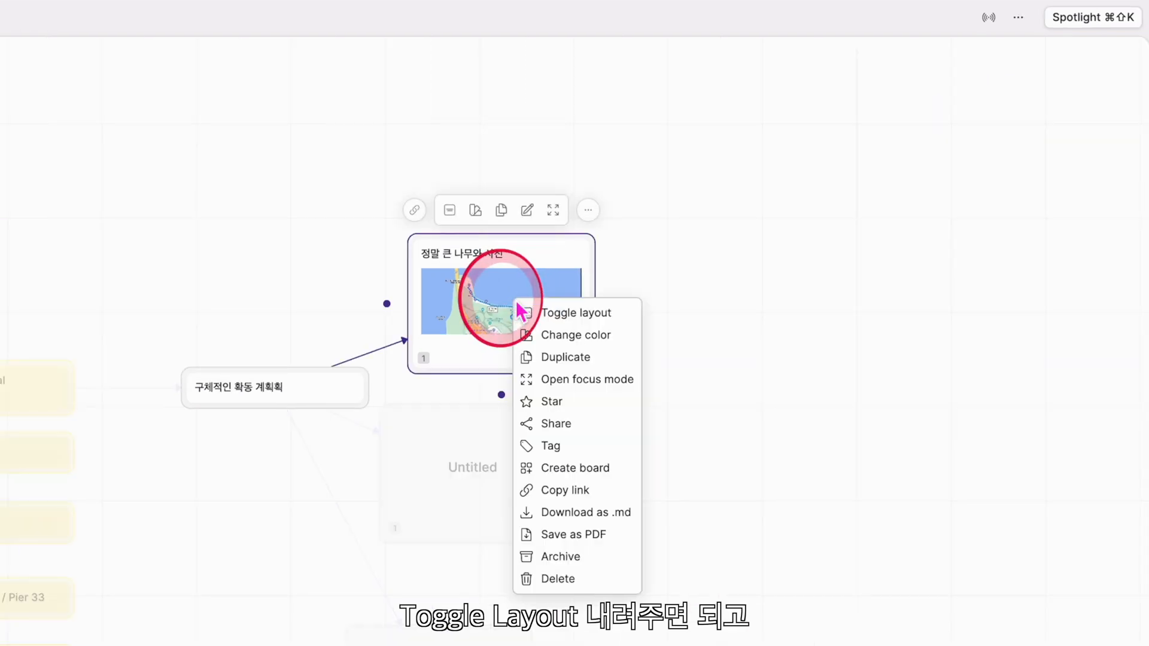
click(556, 313)
right_click(529, 281)
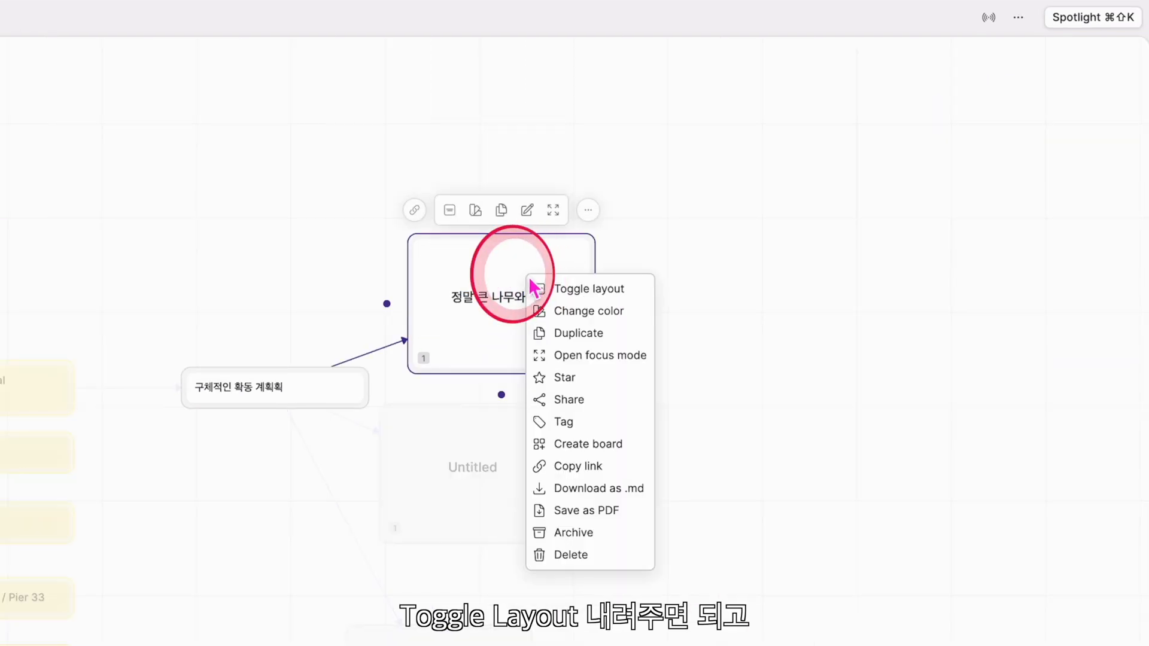
click(561, 293)
drag(513, 257, 518, 308)
click(923, 464)
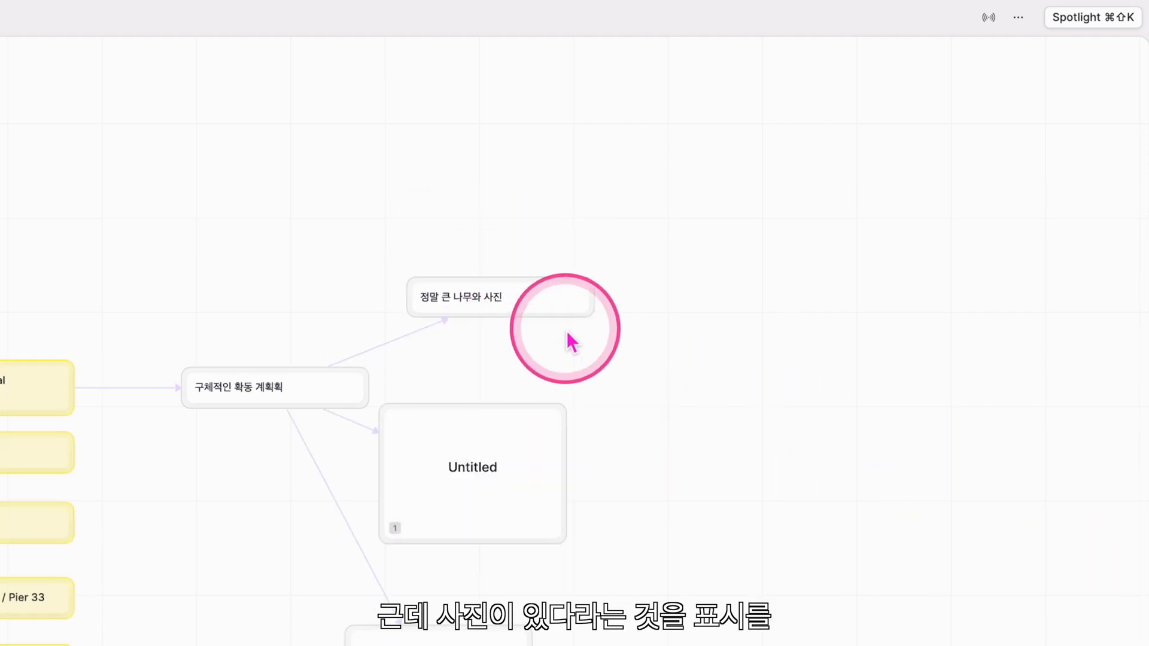
Expand the card to show the map image, move it up-left, and open its full preview
right_click(533, 308)
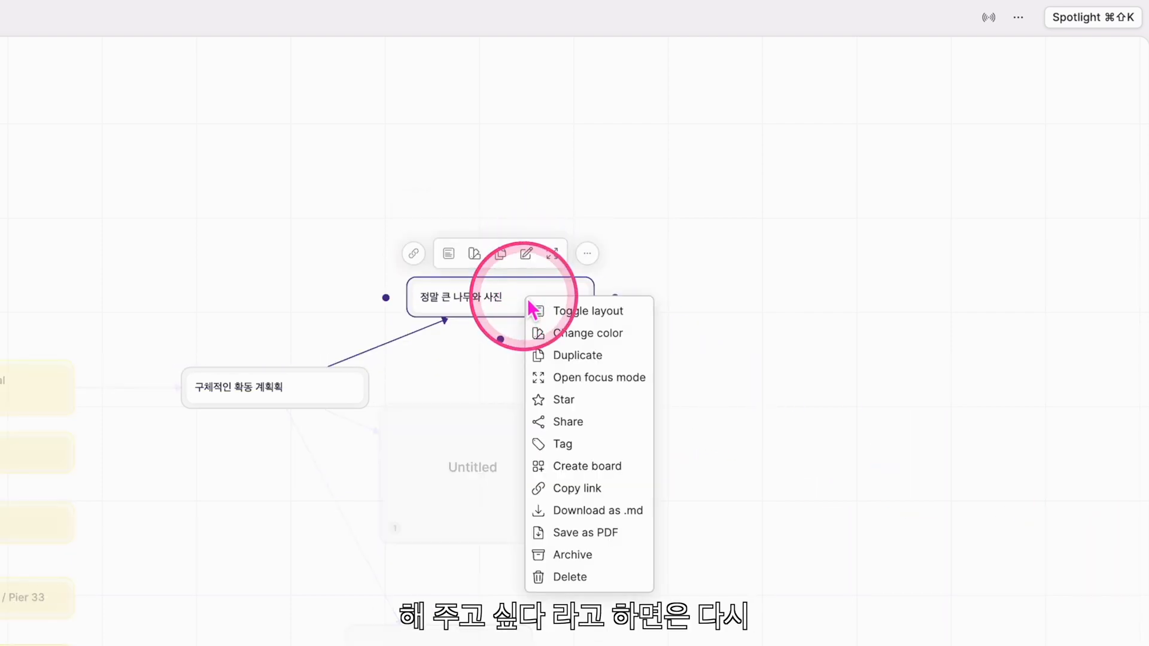
click(567, 314)
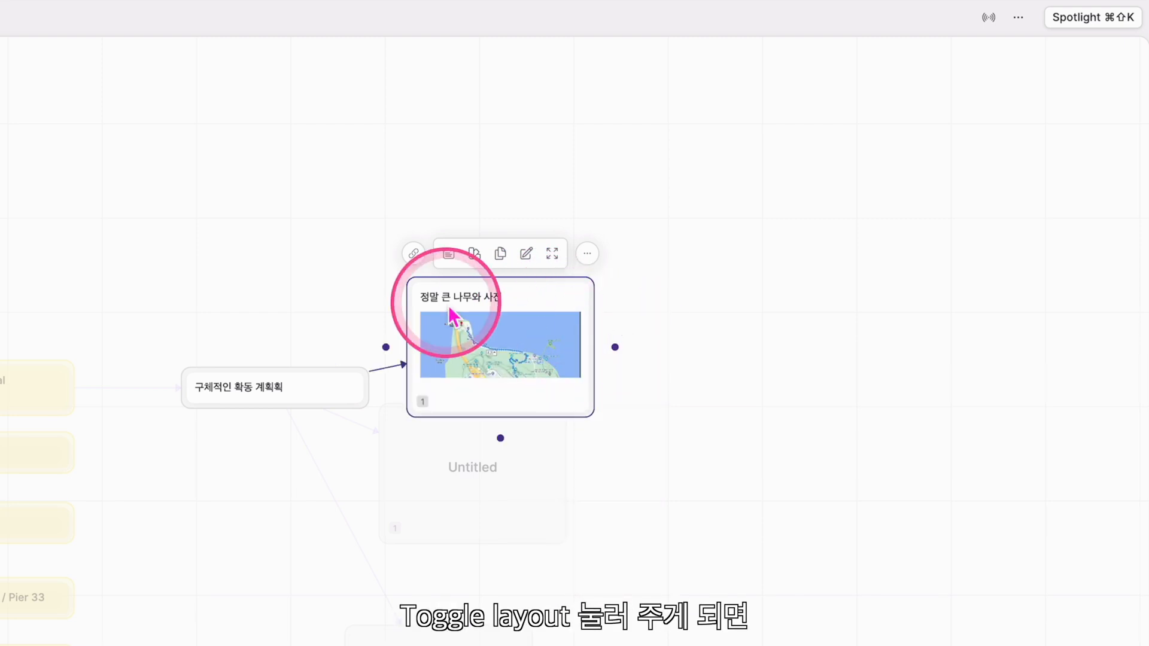
right_click(549, 299)
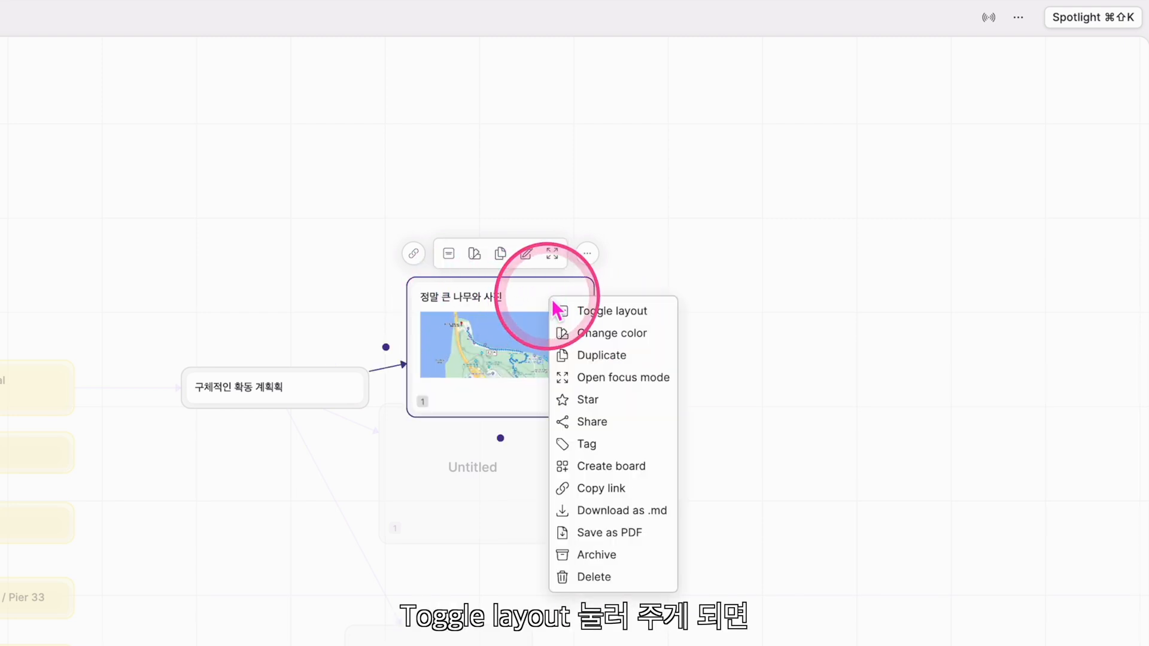
click(885, 213)
drag(521, 339, 501, 259)
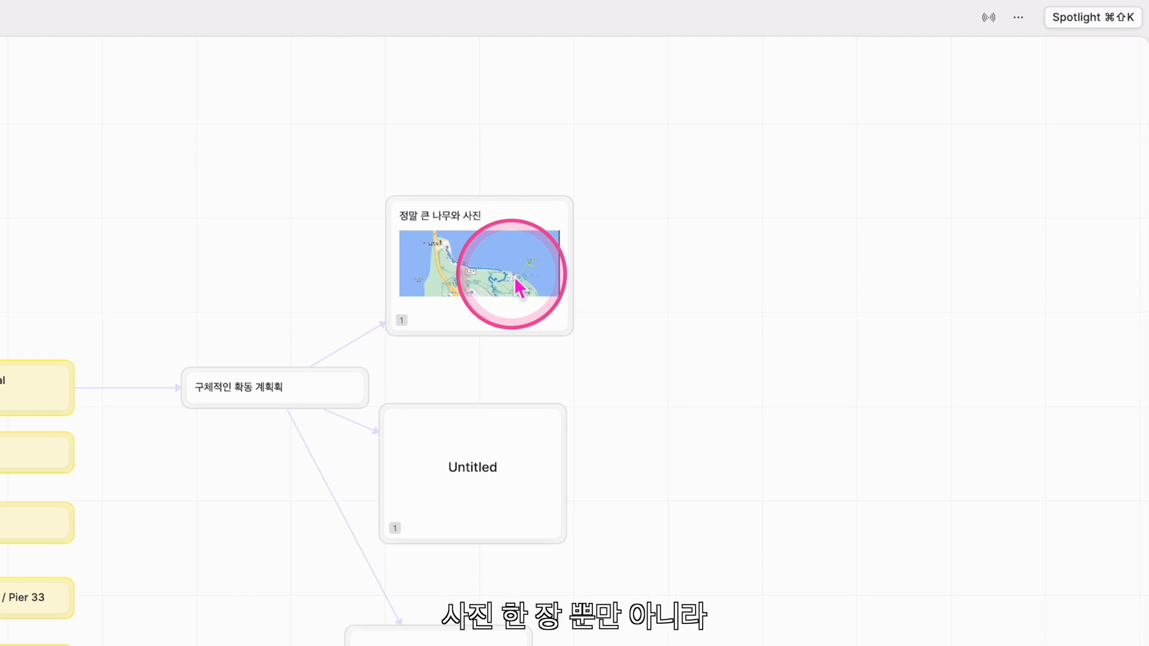
click(523, 313)
Move the three cards beside the activity plan up and right, then switch to iThoughtsX
scroll(706, 395, down, 4)
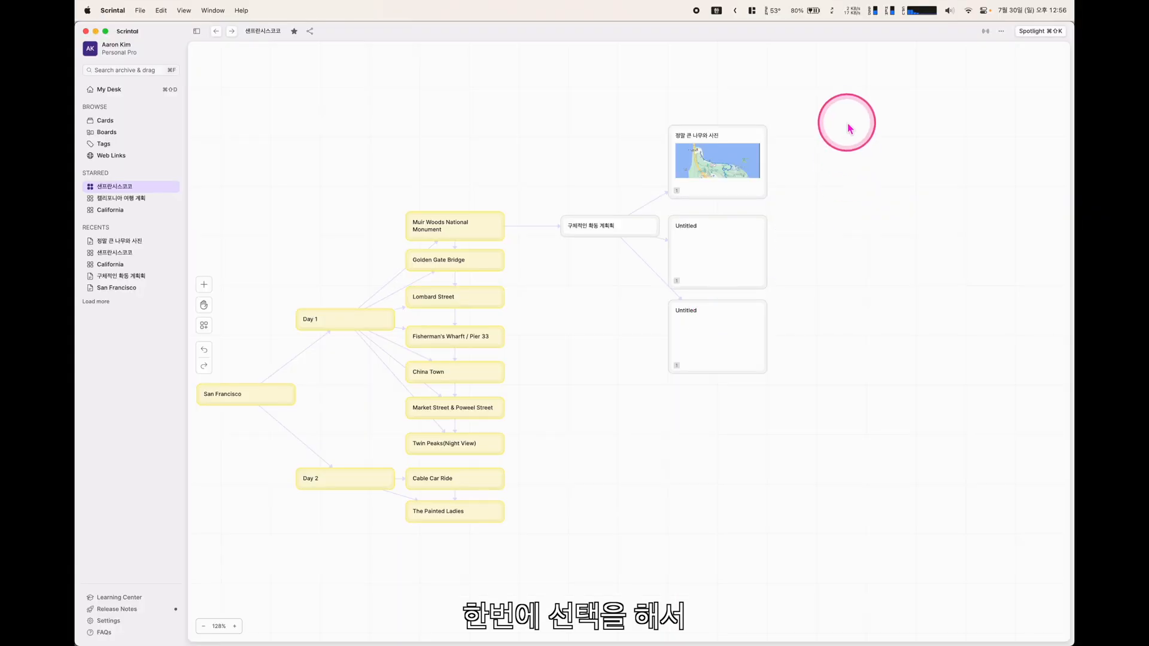
drag(723, 164, 432, 645)
drag(689, 394, 659, 402)
drag(744, 244, 804, 200)
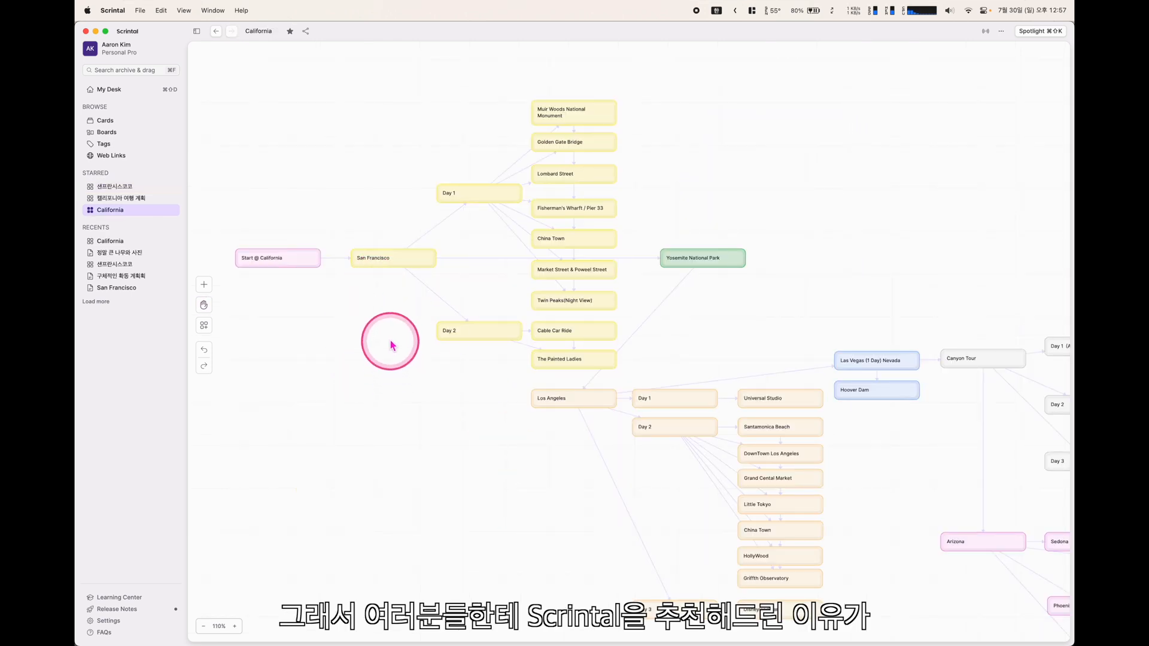
key(super+Tab)
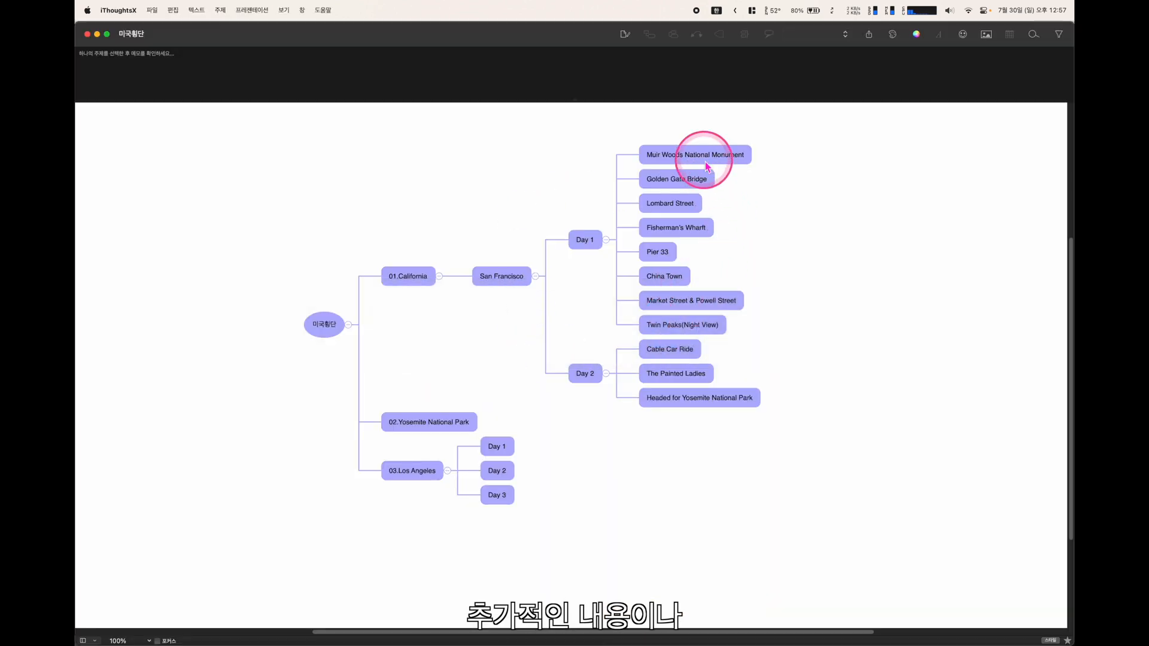
Select the Muir Woods National Monument node and compare the iThoughtsX map with Scrintal, ending on Scrintal
click(703, 159)
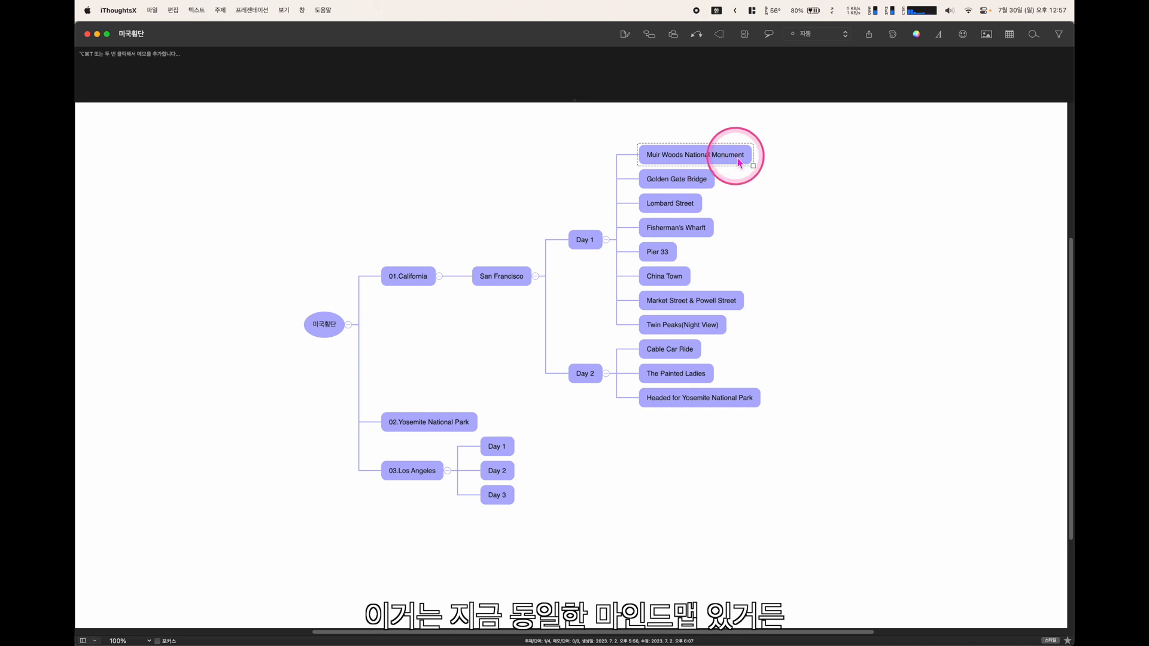
key(super+Tab)
key(super+Tab)
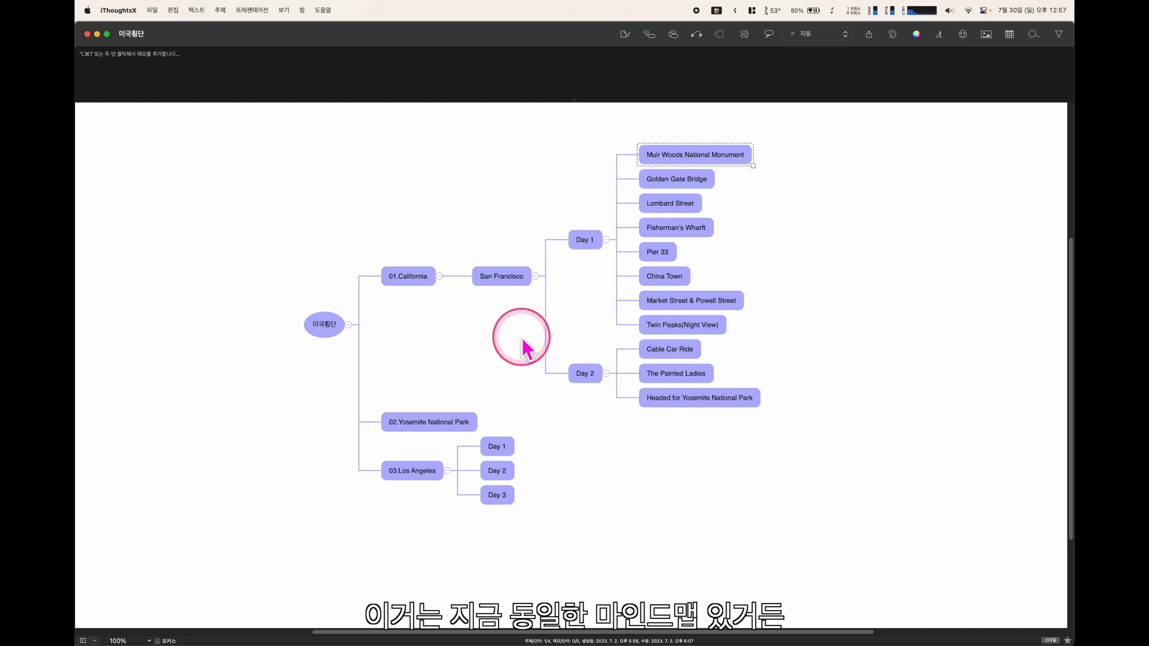
key(super+Tab)
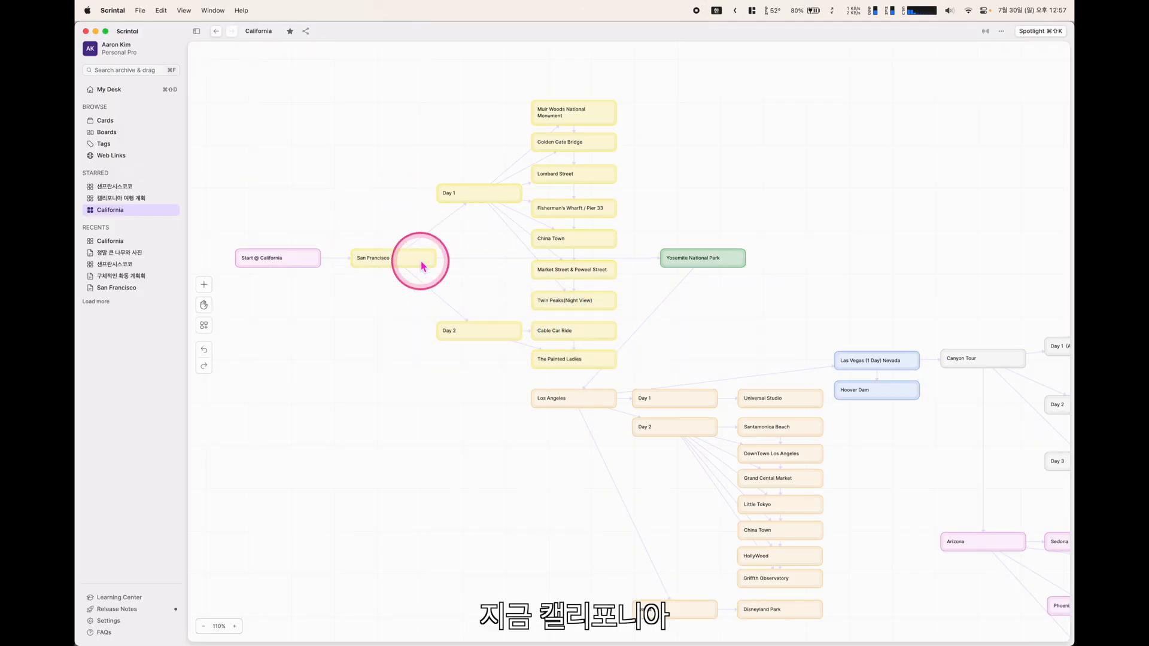
key(super+Tab)
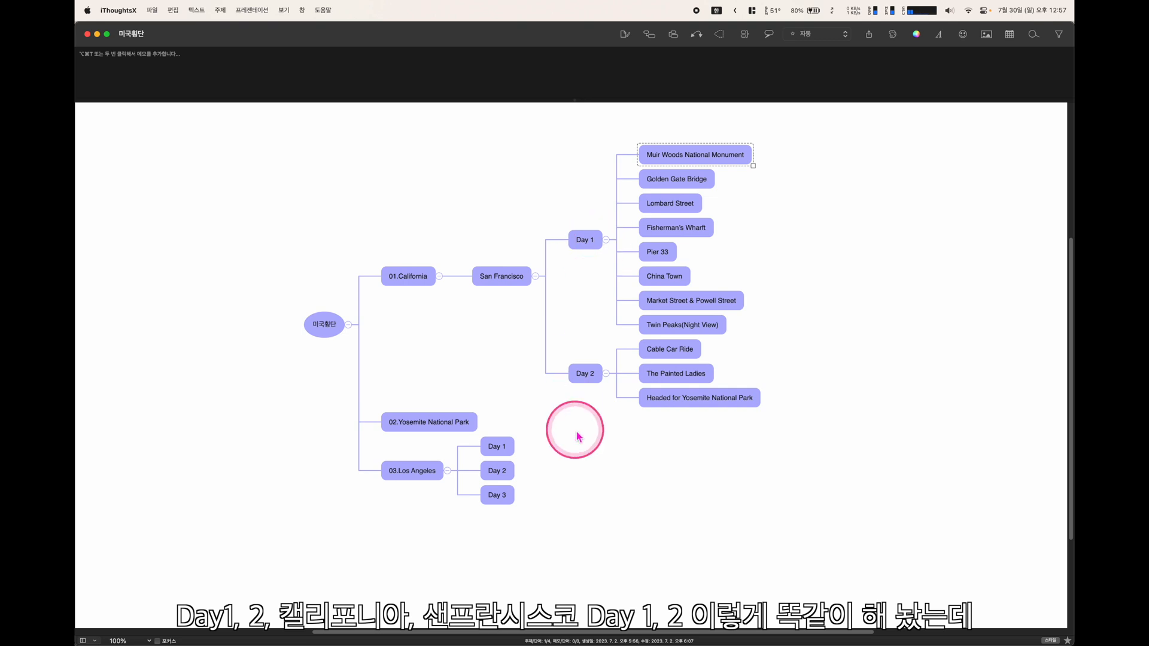
key(super+Tab)
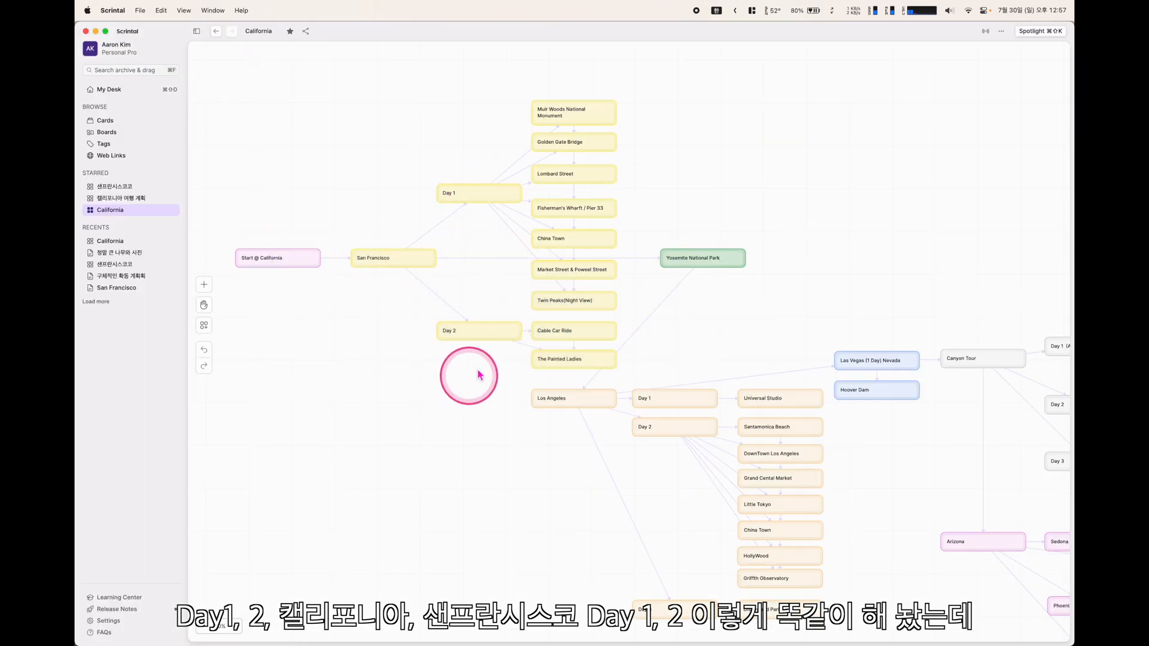
key(super+Tab)
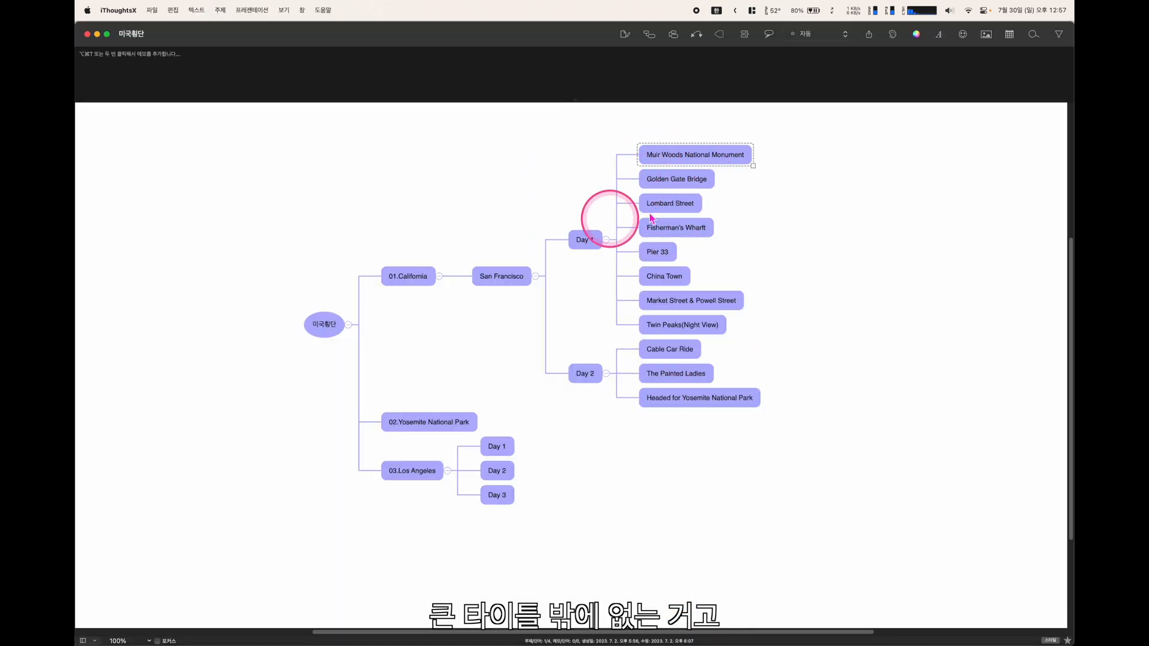
key(super+Tab)
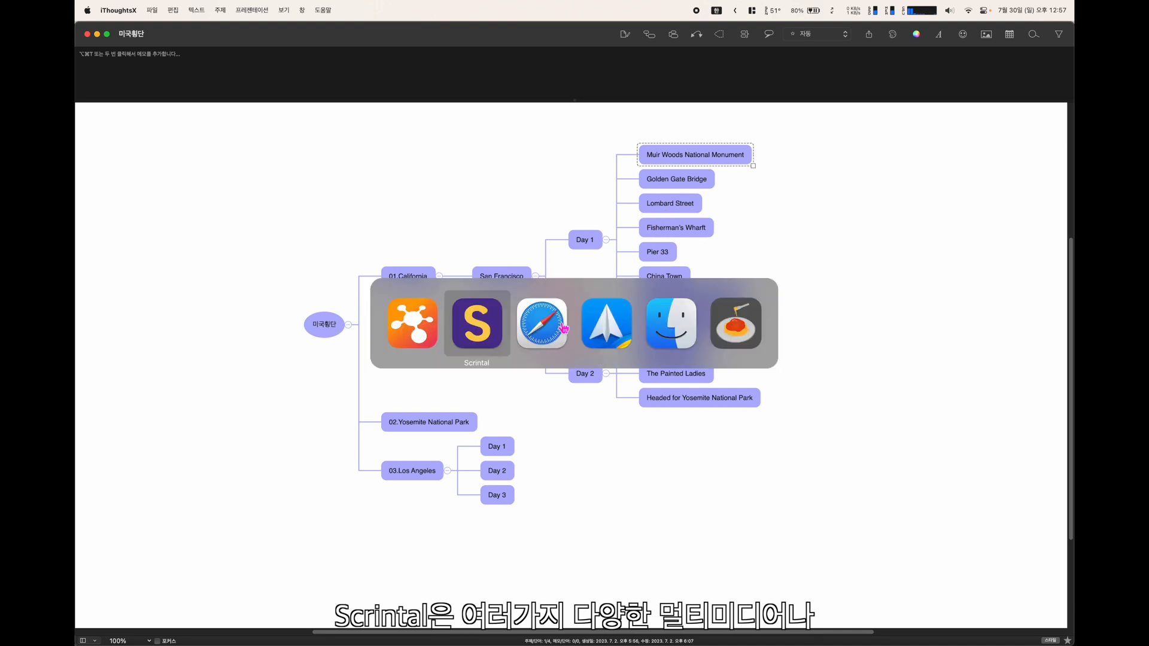
click(564, 122)
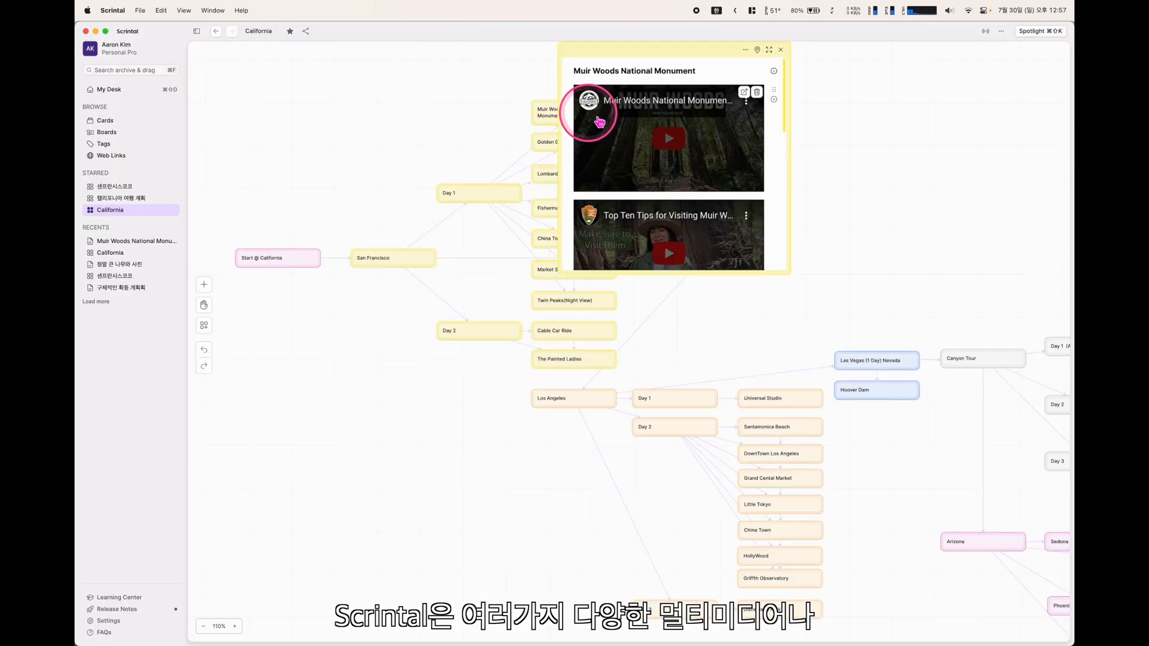
scroll(630, 139, down, 3)
scroll(630, 138, down, 5)
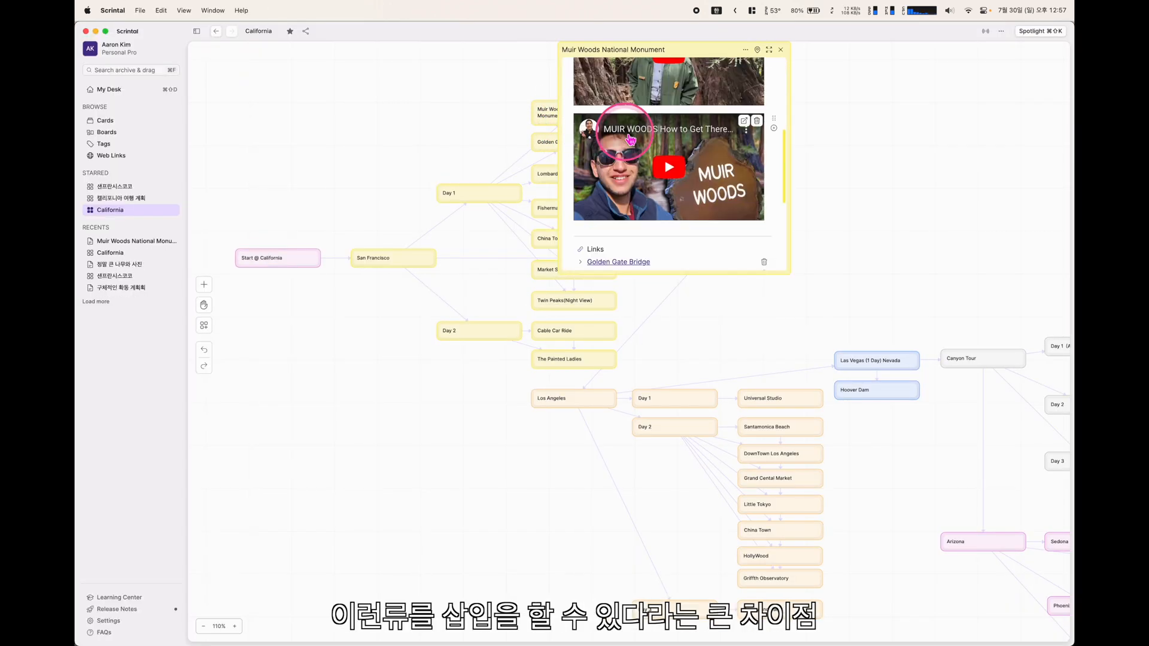
scroll(630, 139, up, 10)
scroll(630, 139, down, 2)
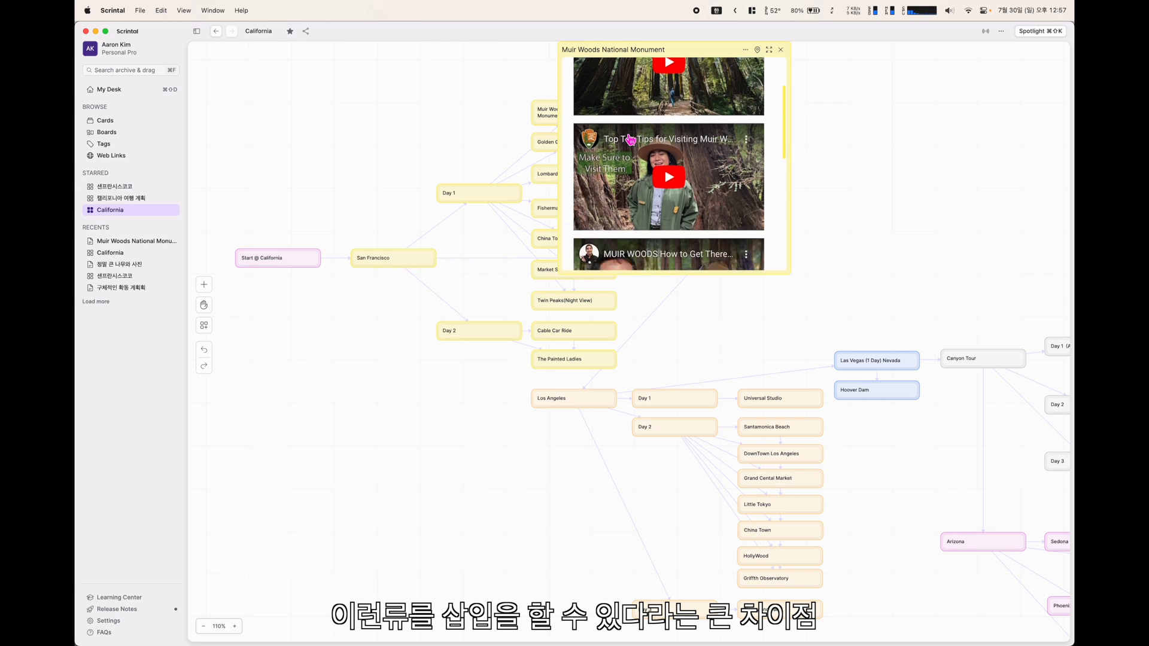
click(780, 50)
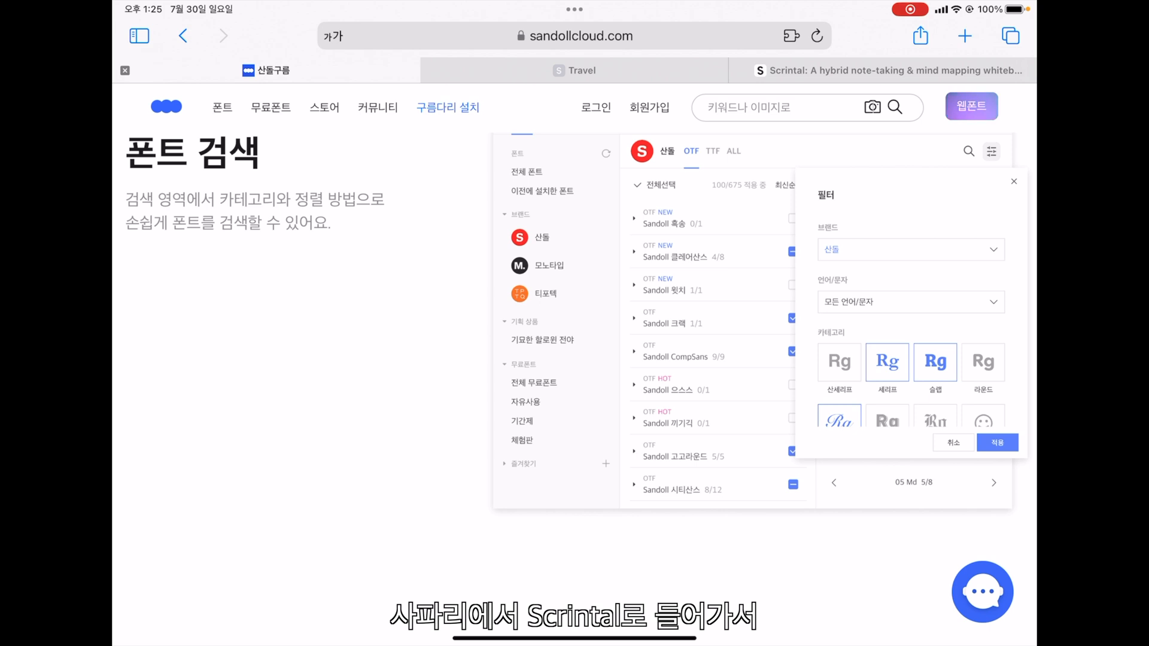
Show the California board in the iPad's Scrintal browser tab, panning around Los Angeles and Yosemite
click(882, 70)
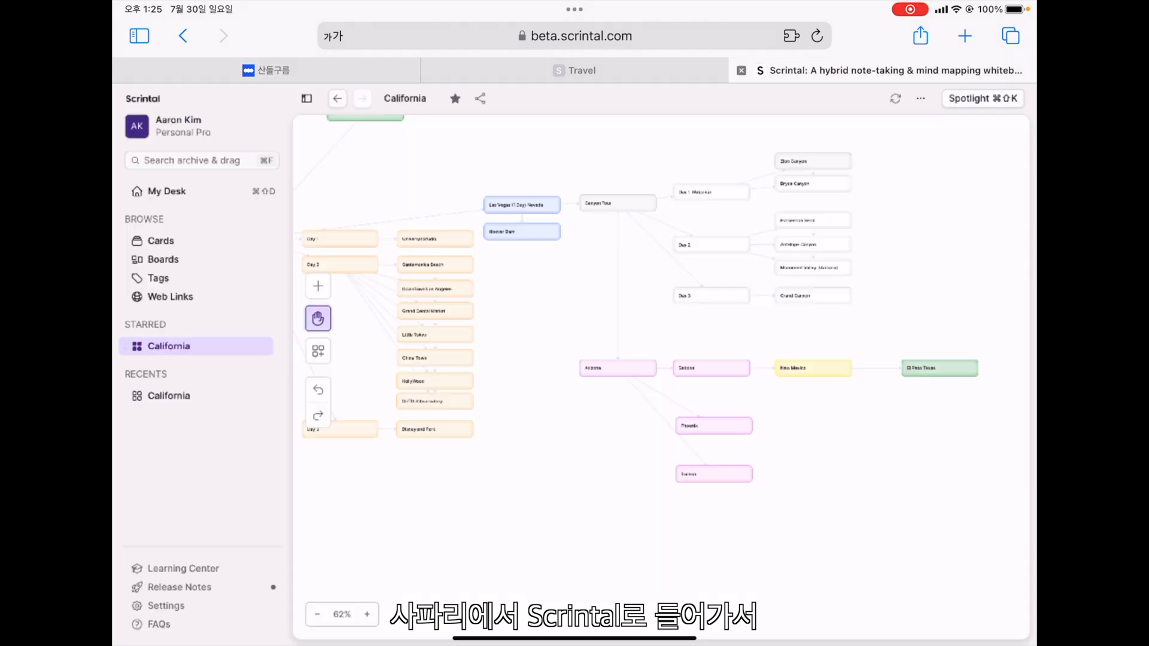
drag(598, 335, 649, 394)
scroll(673, 378, down, 3)
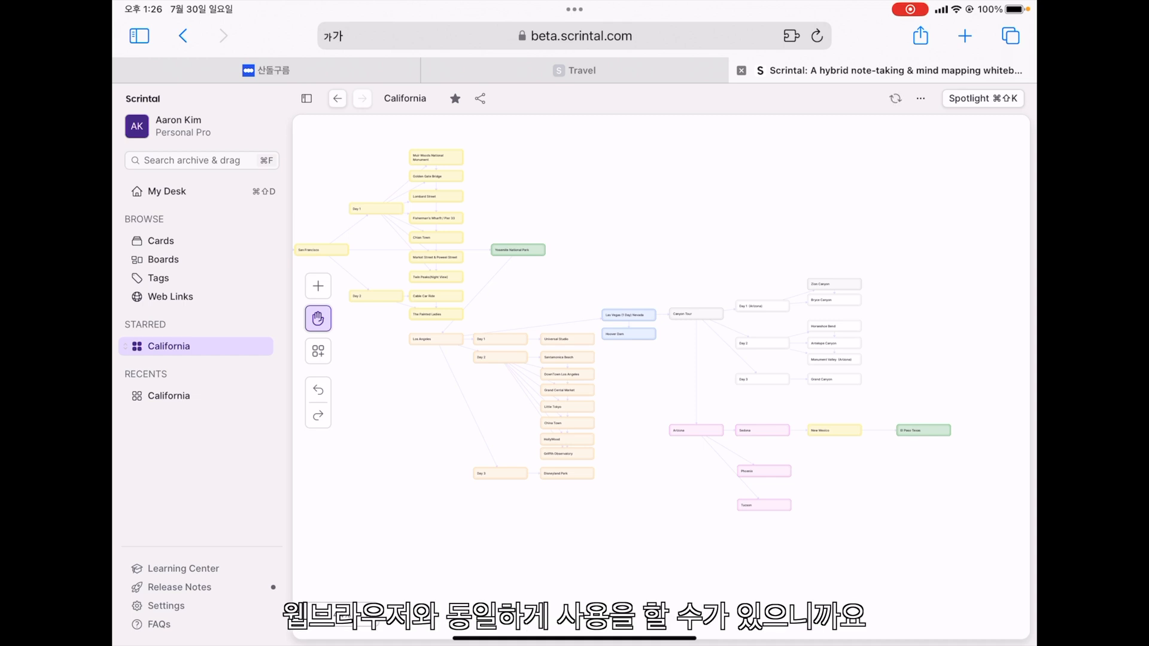
mouse_move(661, 359)
mouse_down()
mouse_move(592, 444)
mouse_move(637, 357)
mouse_move(676, 340)
mouse_move(638, 377)
mouse_move(639, 362)
mouse_up()
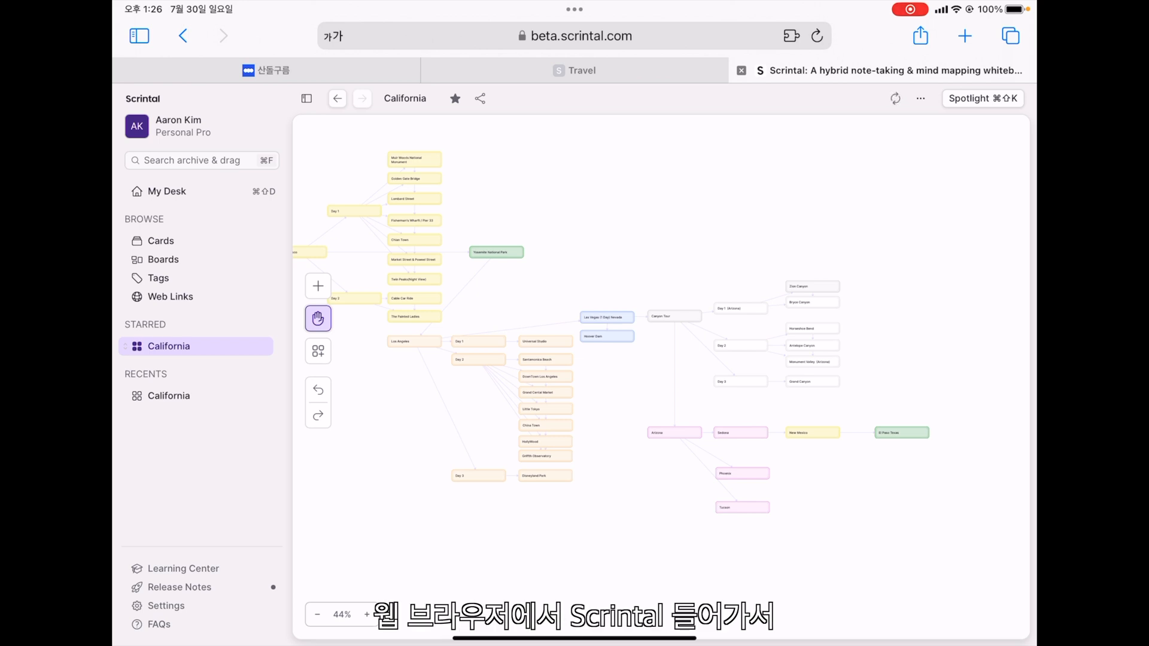
drag(661, 377, 697, 362)
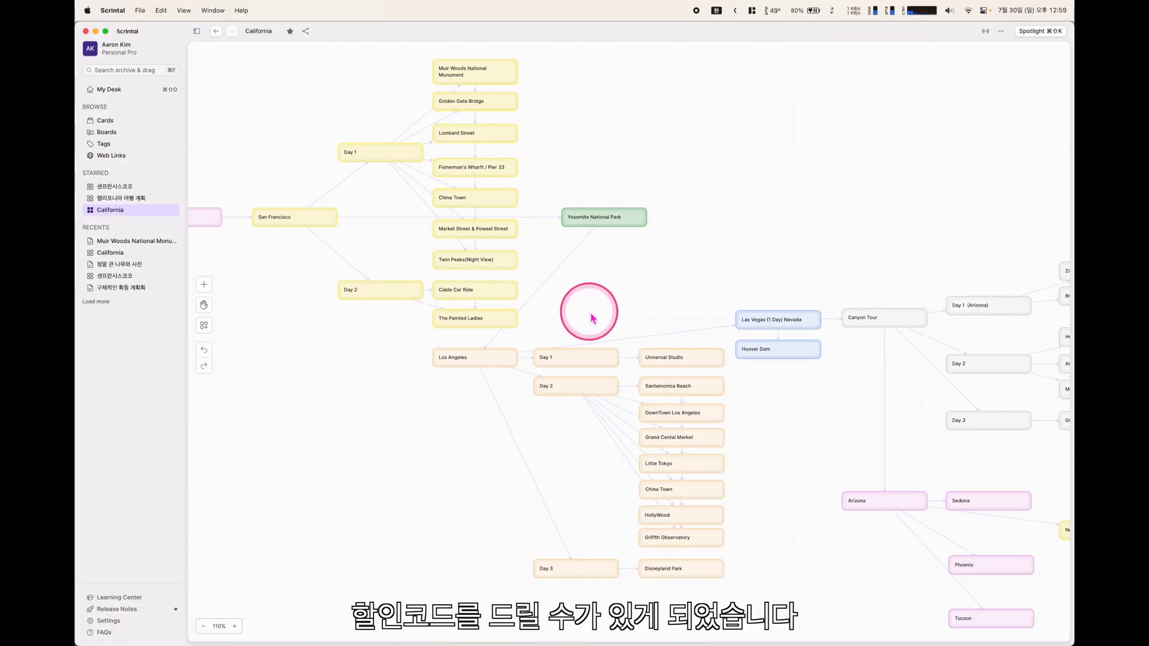
Create a 20% text item beneath sharky20 on My Desk
drag(692, 185, 513, 264)
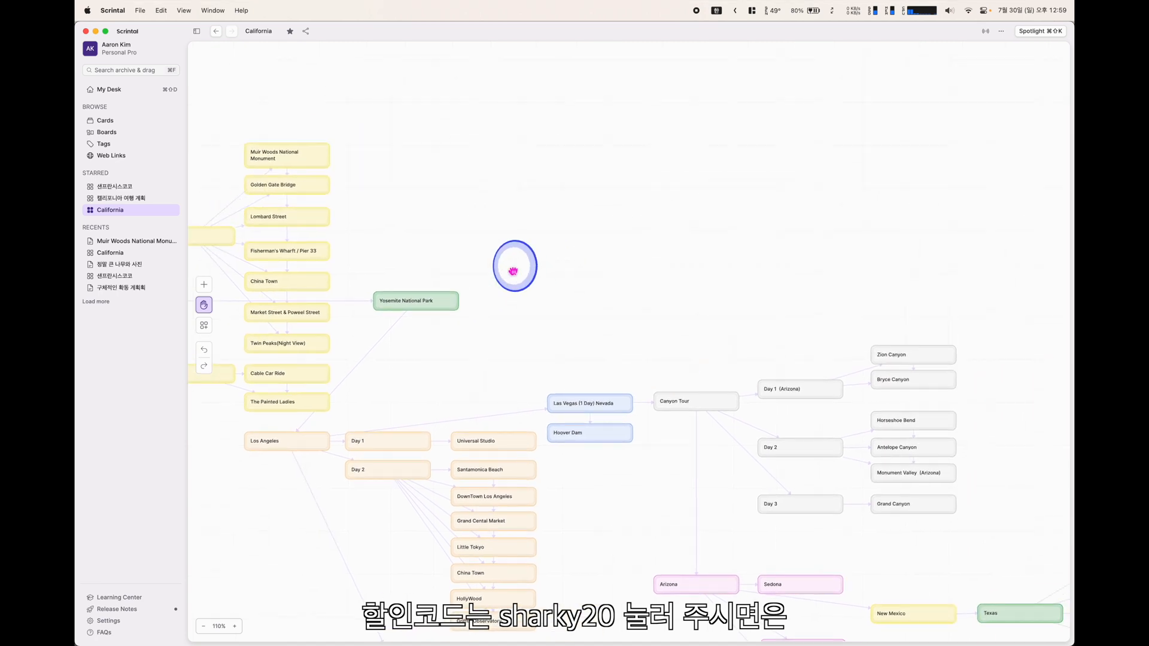
right_click(531, 220)
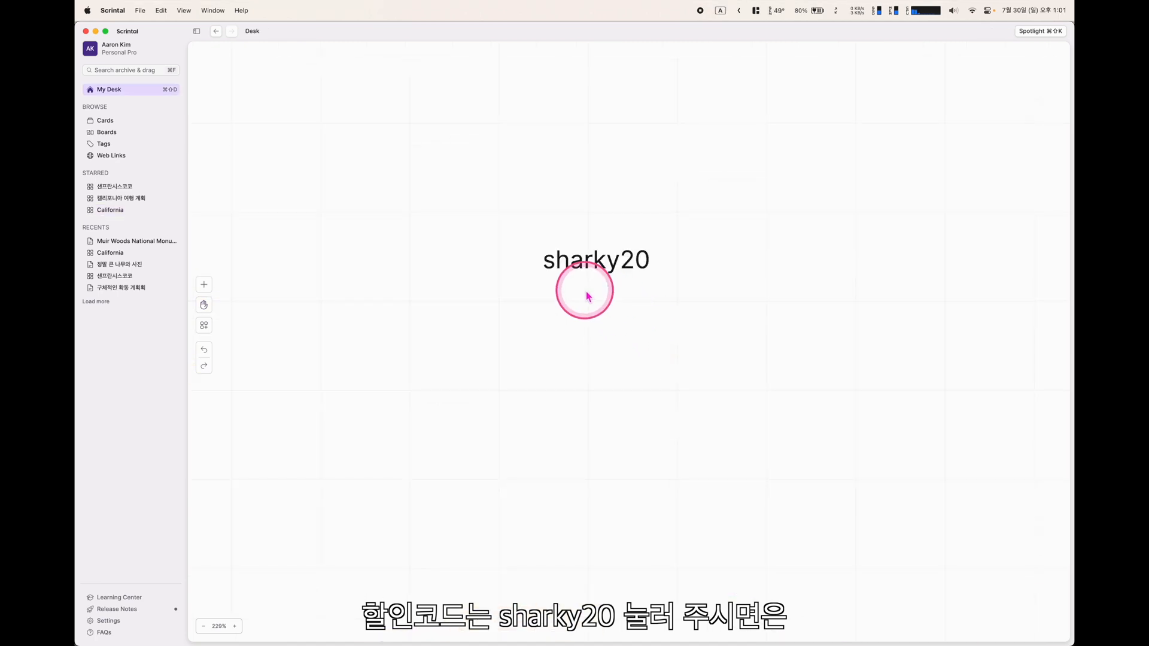
right_click(592, 340)
click(622, 371)
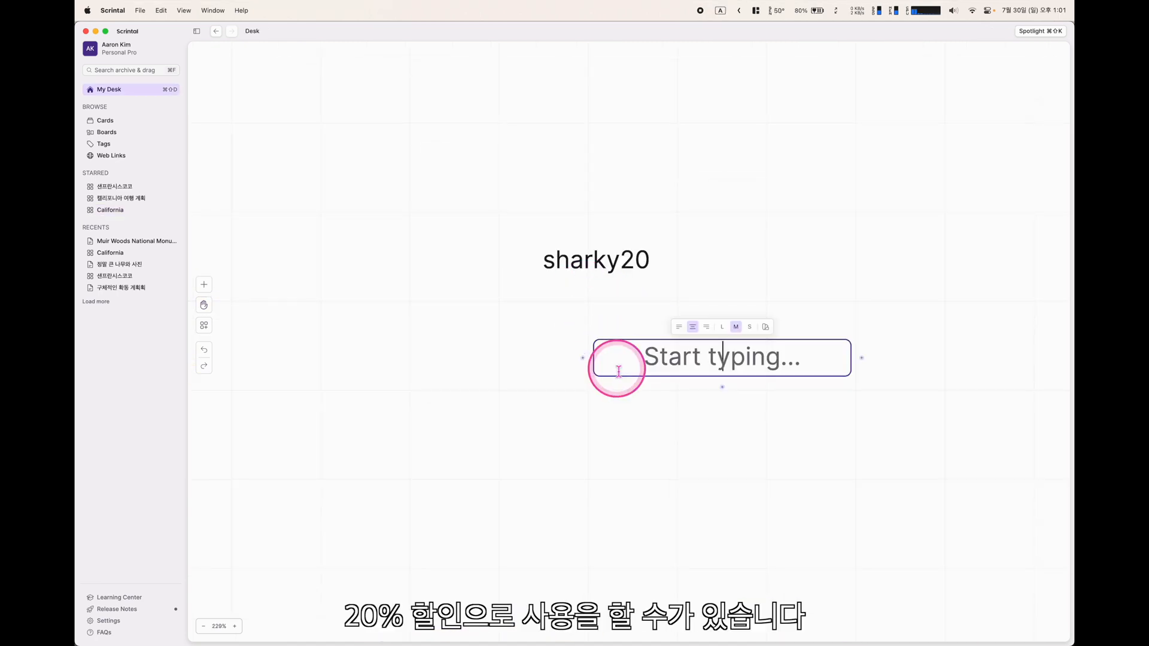
key(Escape)
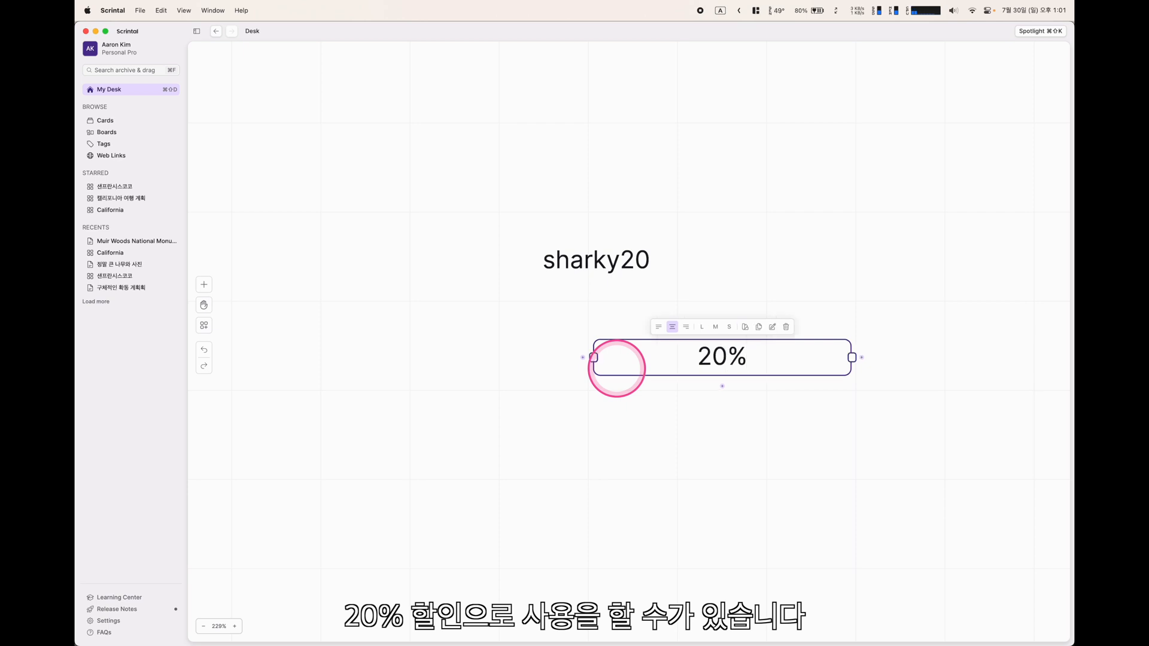
click(820, 277)
click(726, 365)
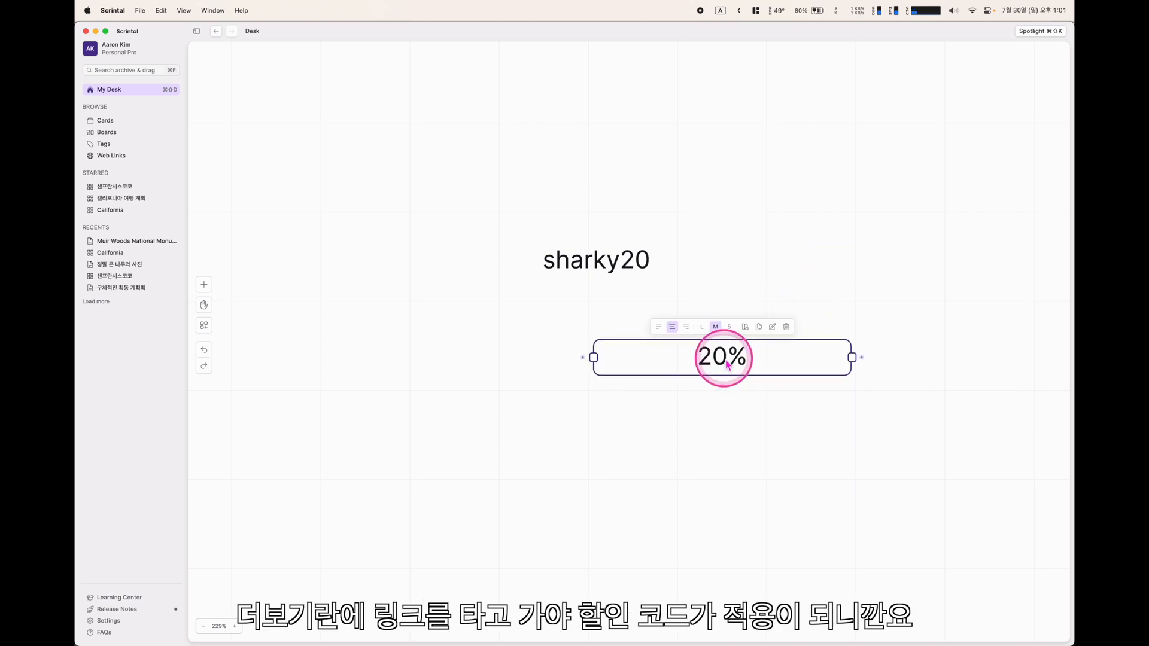